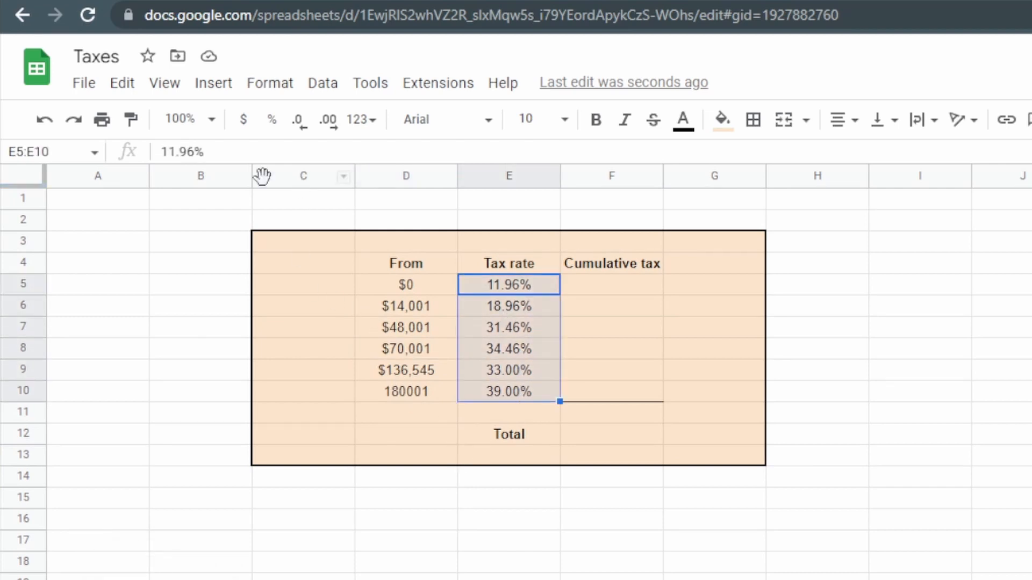
Step: Narrow the empty columns A to C and G to I on either side of the tax table
left_click_drag(264, 176, 98, 175)
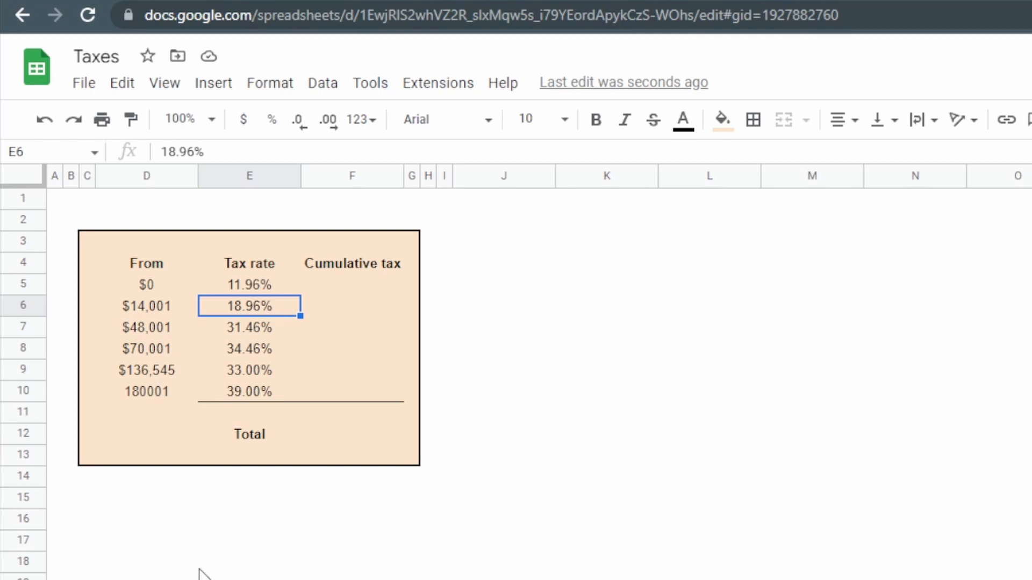
left_click(360, 281)
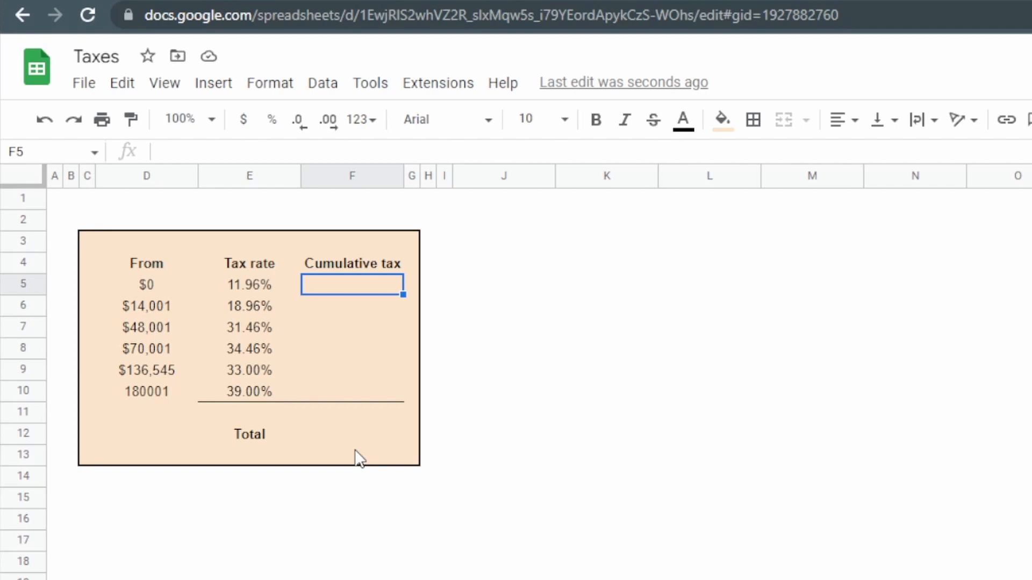
left_click(365, 307)
left_click(360, 328)
left_click(361, 347)
left_click(358, 368)
left_click(356, 391)
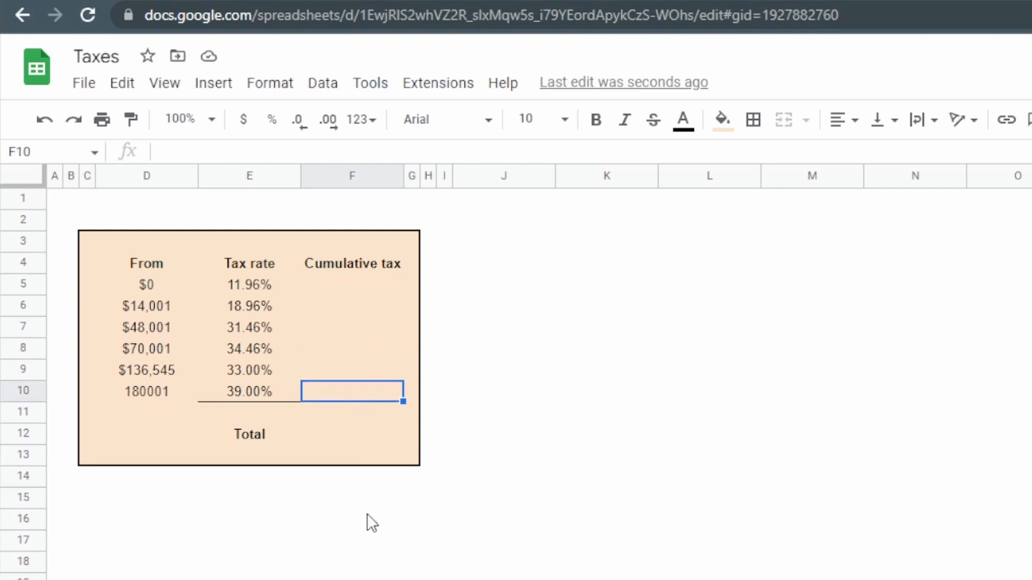
Step: Enter the formula =E5*D5 in the first Cumulative tax cell, F5, and reject the suggested autofill
left_click(384, 285)
type("=")
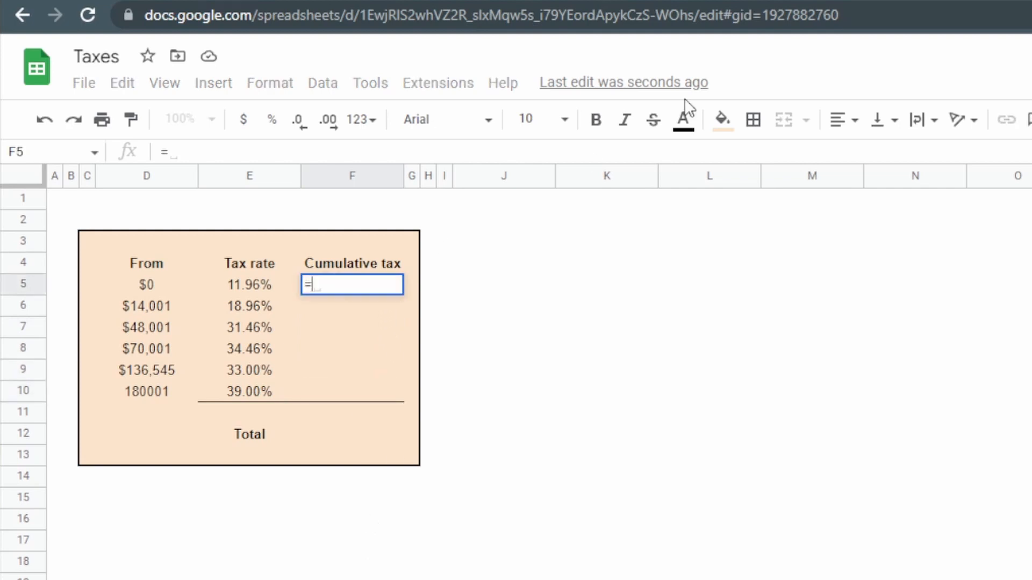
type("E5*D5")
key("Return")
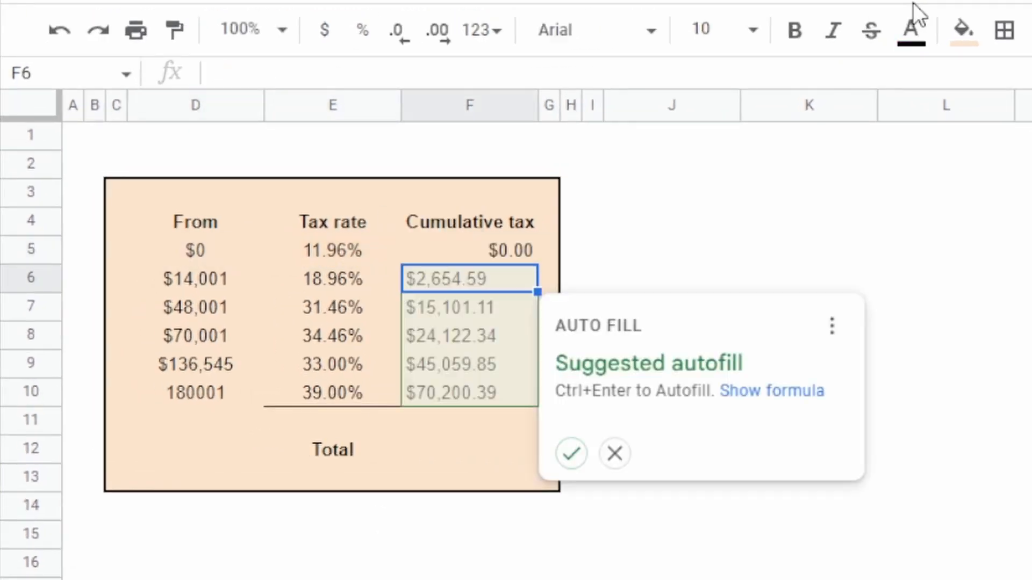
key("Escape")
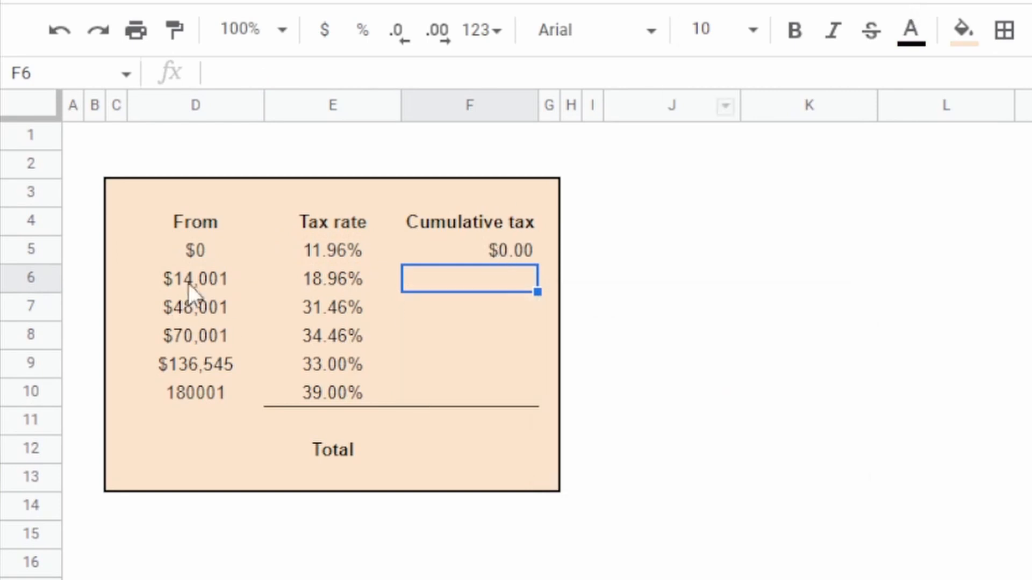
left_click(225, 279)
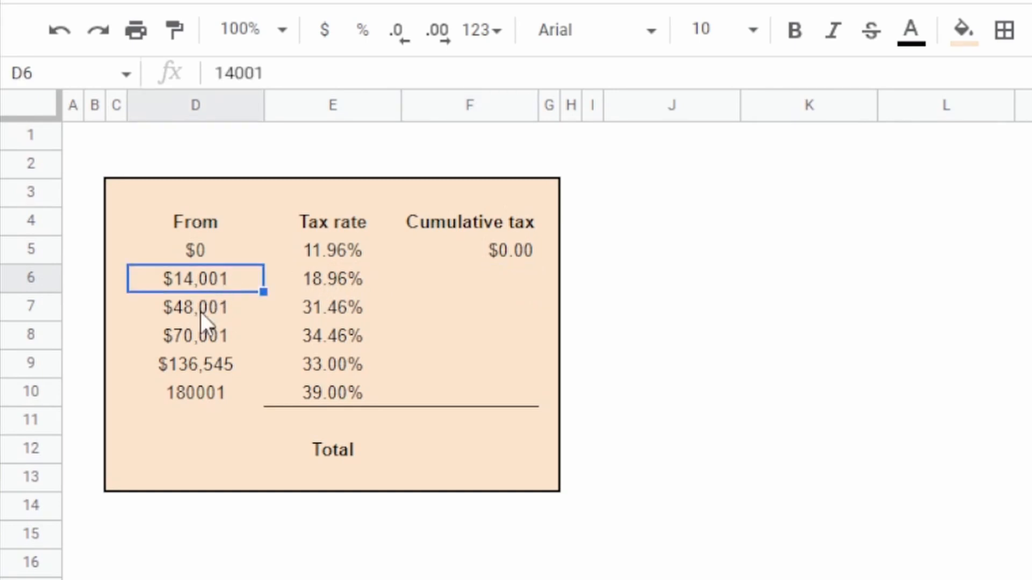
left_click(341, 281)
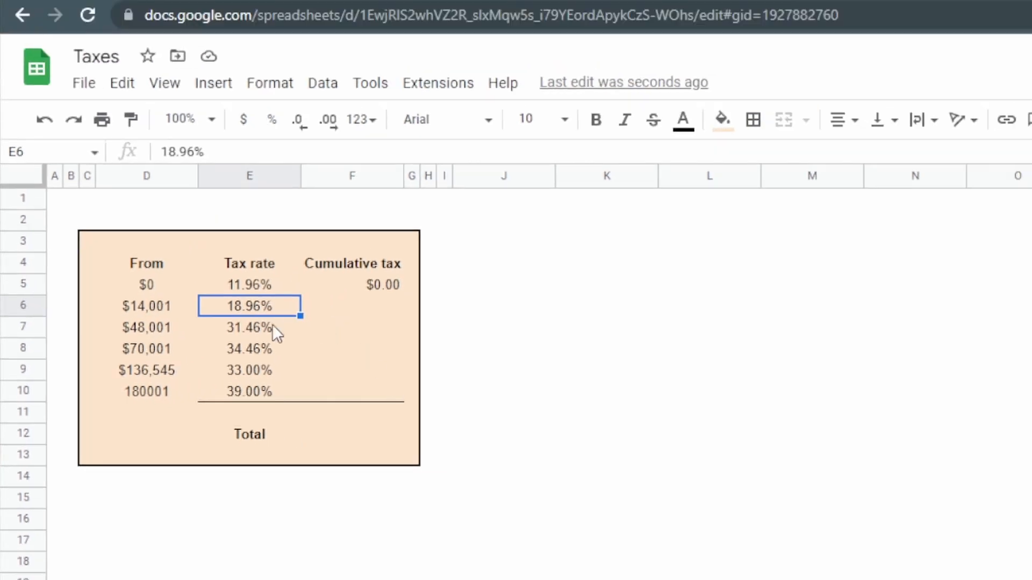
left_click(167, 308)
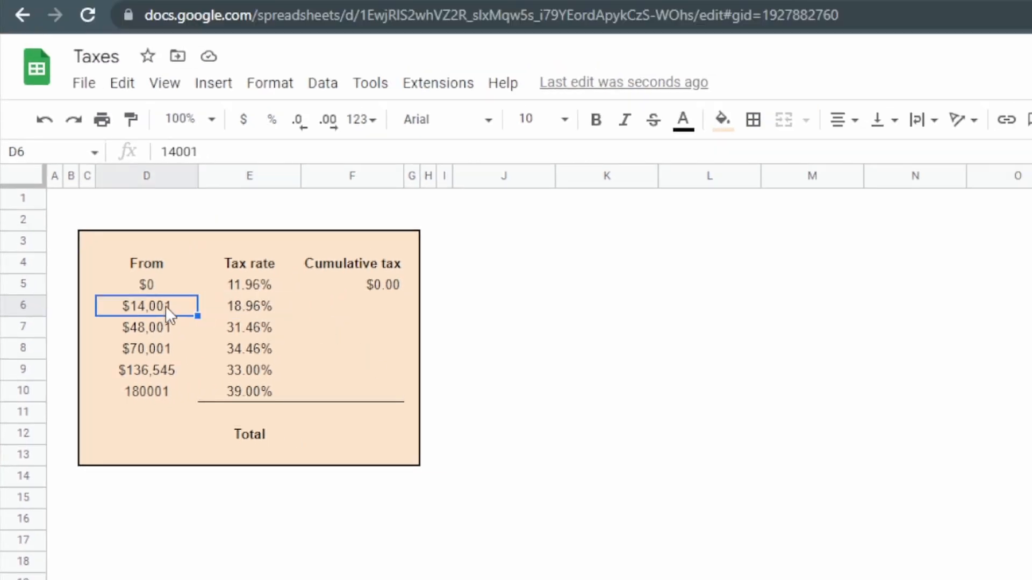
left_click(254, 282)
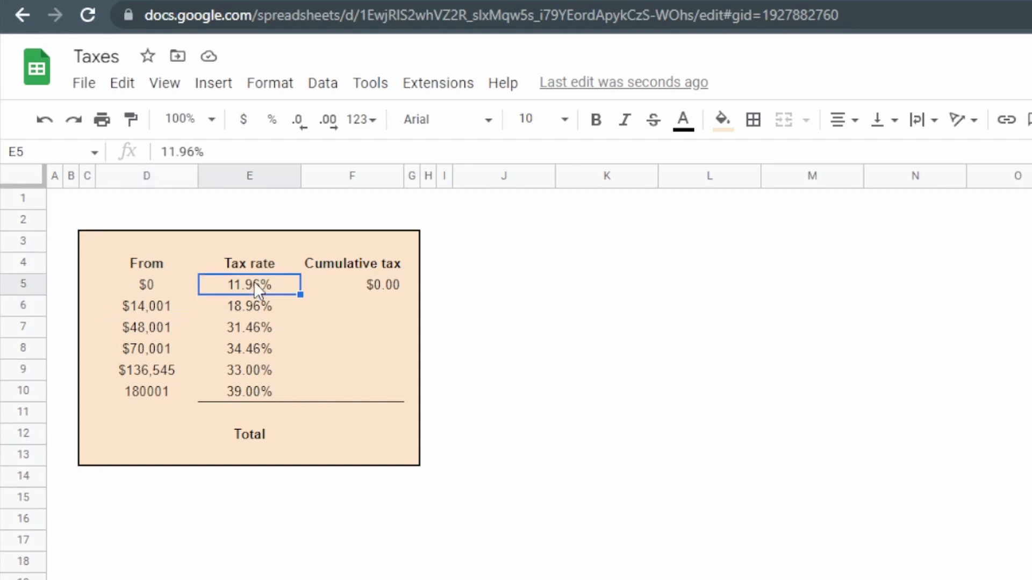
Step: Enter the formula =(D6-D5)*E5+F5 in cell F6 of the Cumulative tax column
left_click(348, 306)
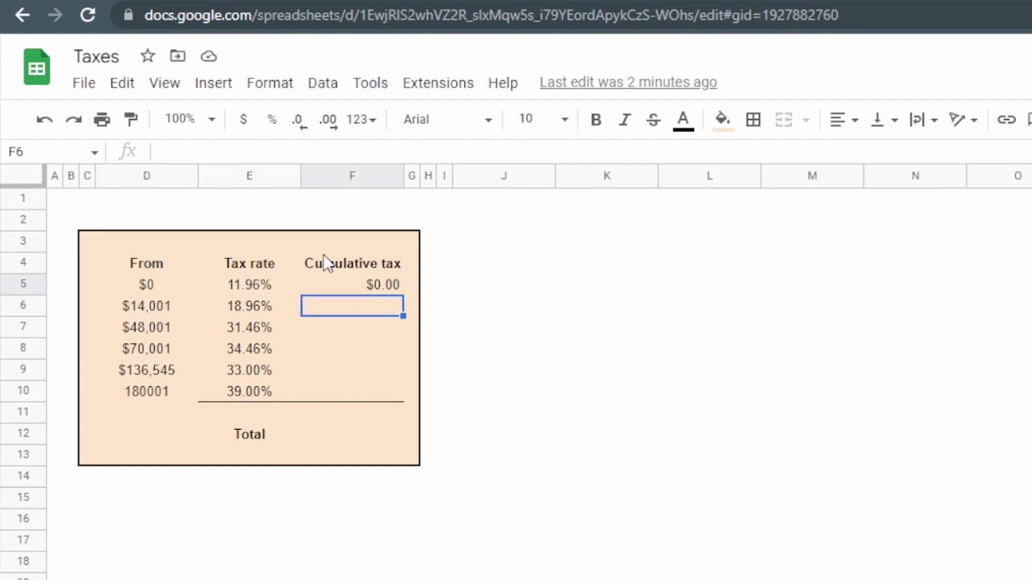
type("=(")
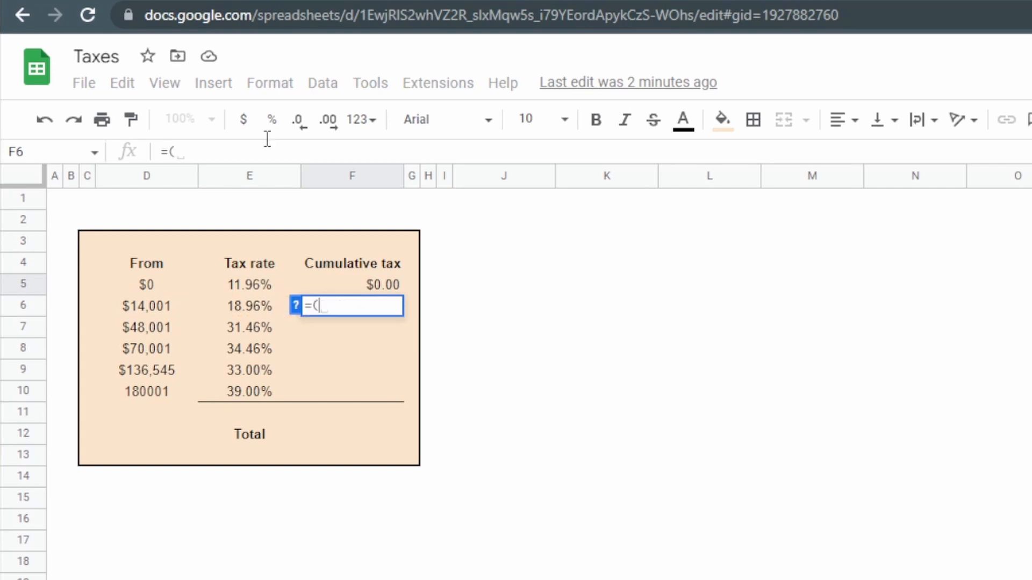
left_click(195, 279)
type("-")
left_click(164, 245)
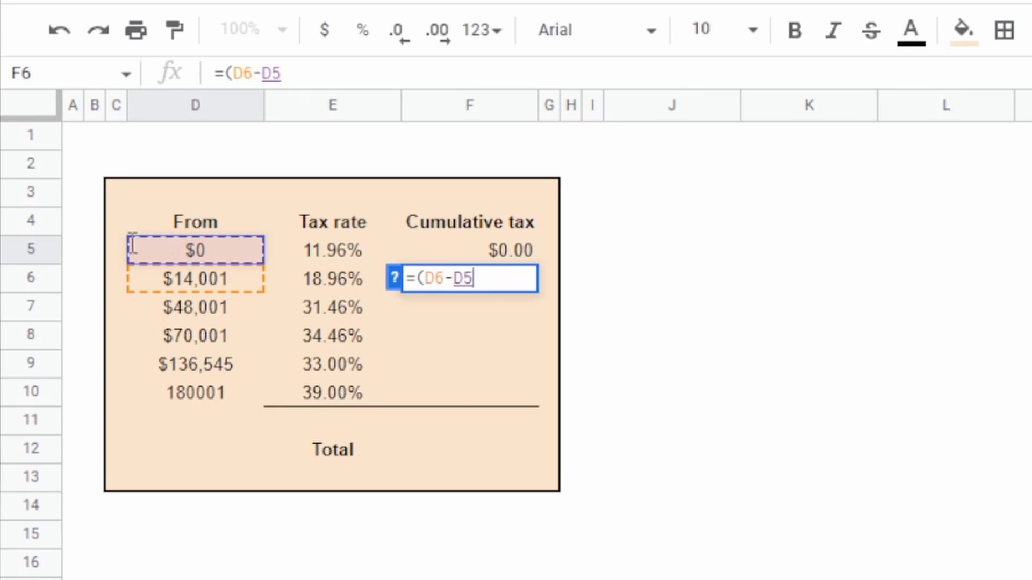
type(")")
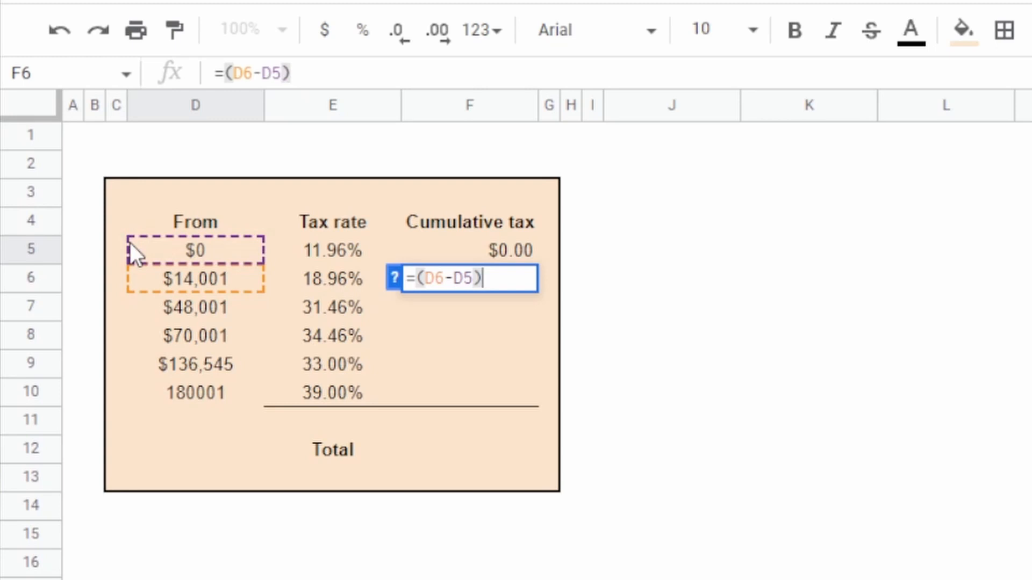
type("*")
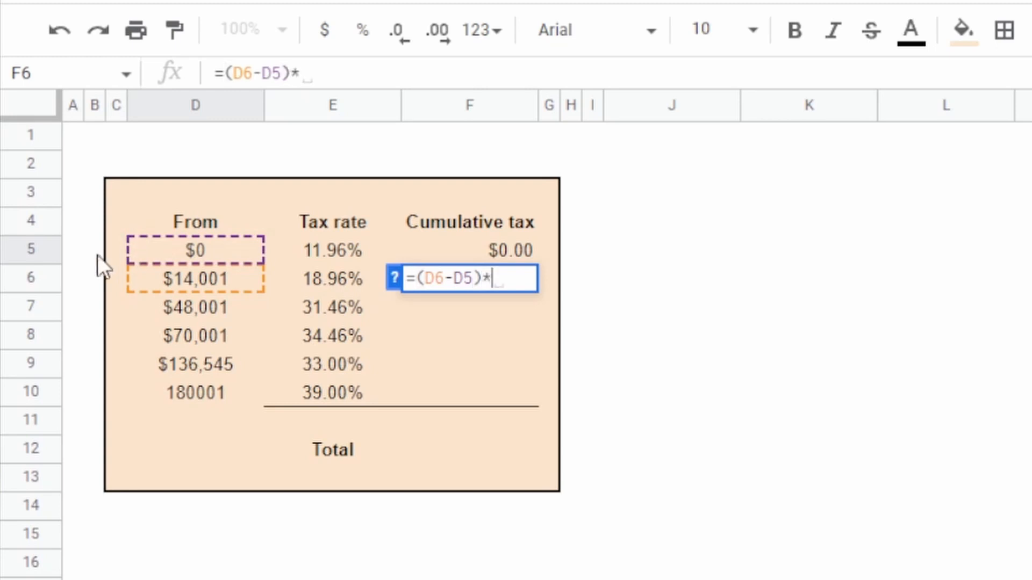
left_click(350, 254)
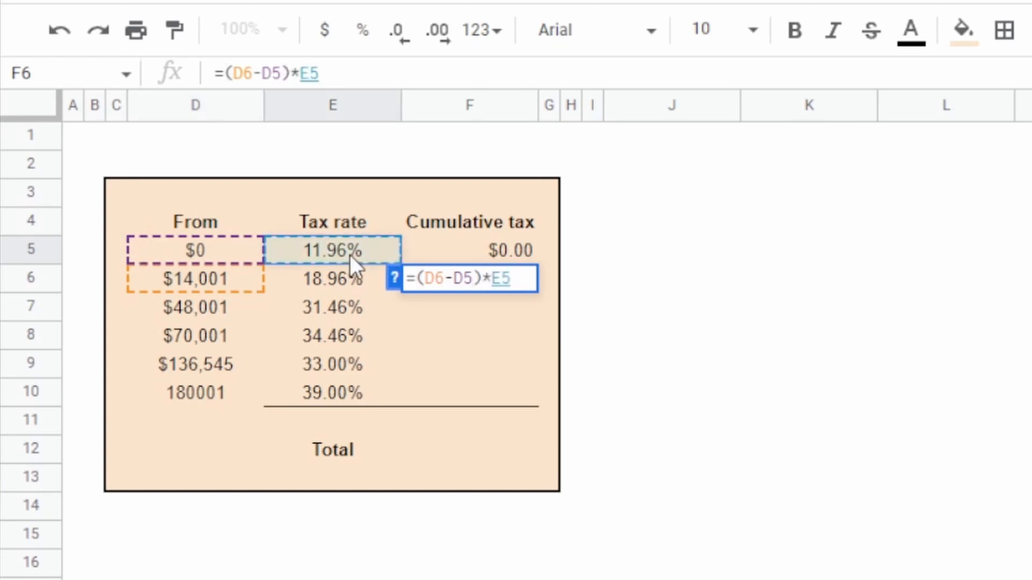
type("+")
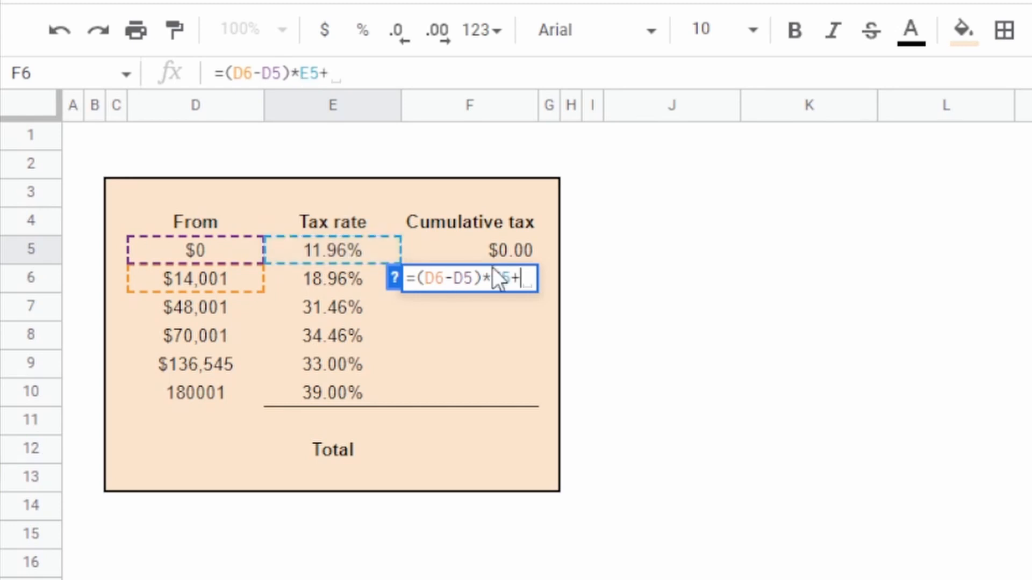
left_click(509, 243)
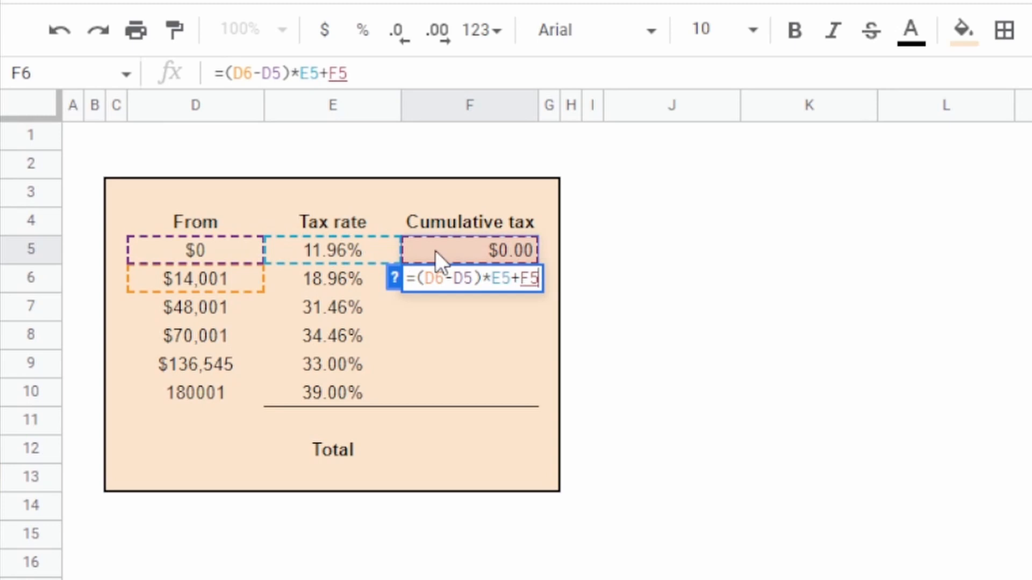
key("Return")
Step: Fill the formula from F6 down through F10 and add a bottom border to F10
key("Up")
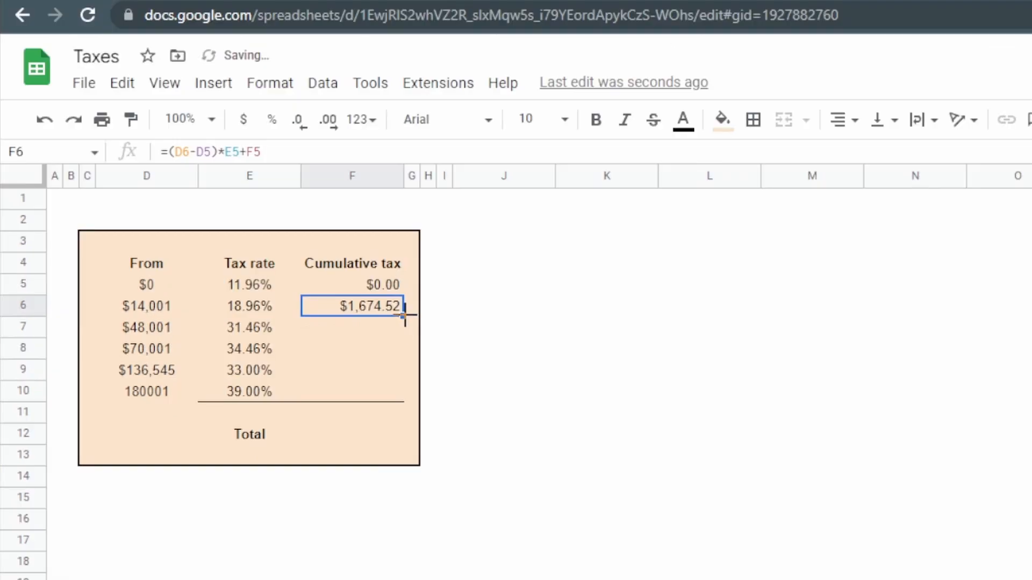
double_click(403, 316)
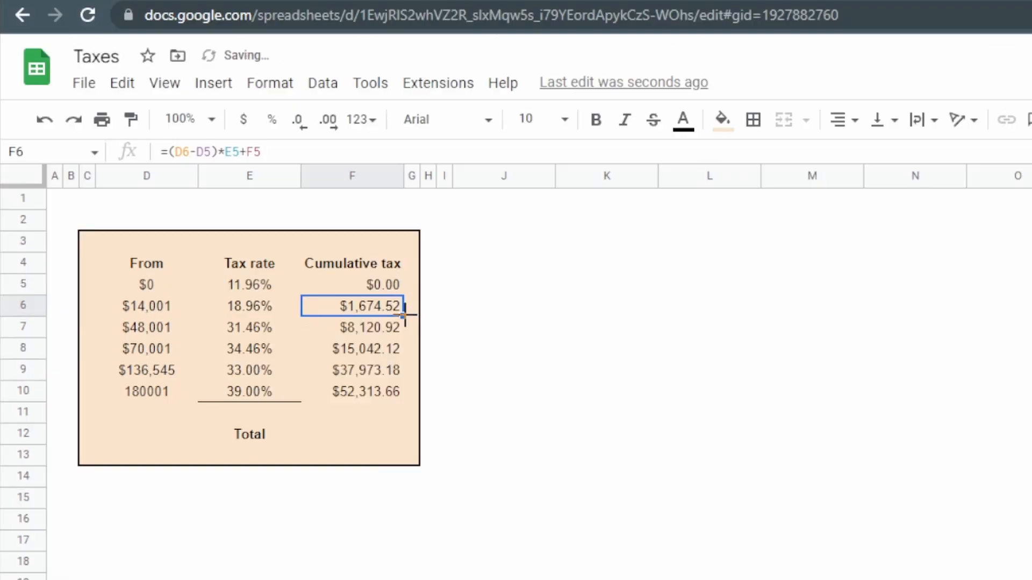
left_click(363, 396)
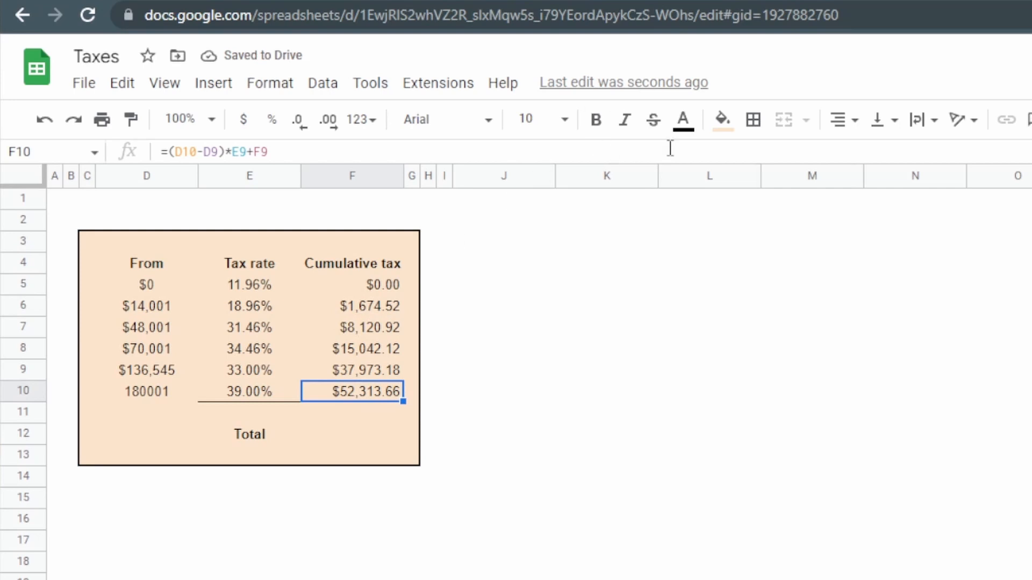
left_click(754, 123)
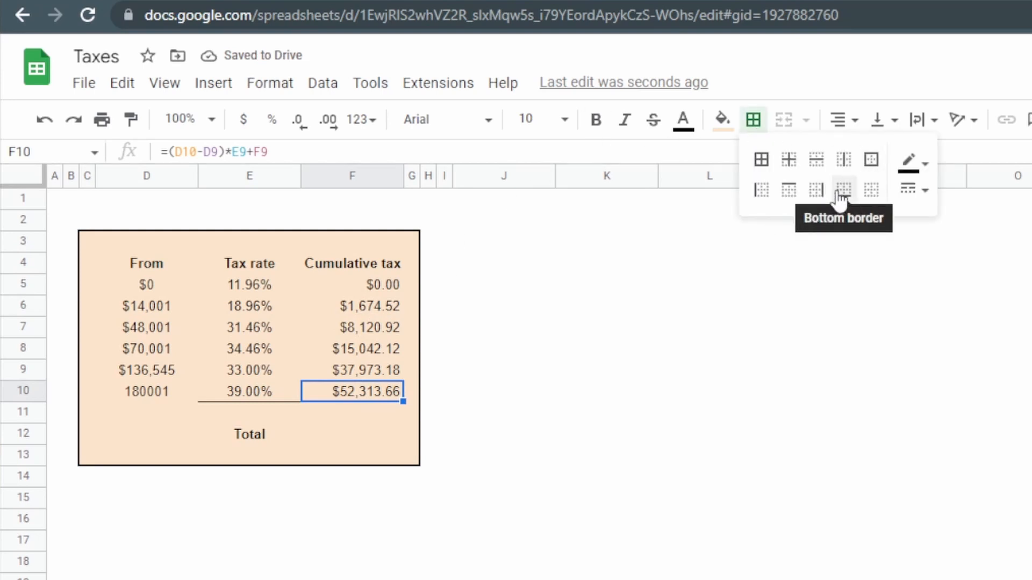
left_click(843, 190)
left_click(356, 441)
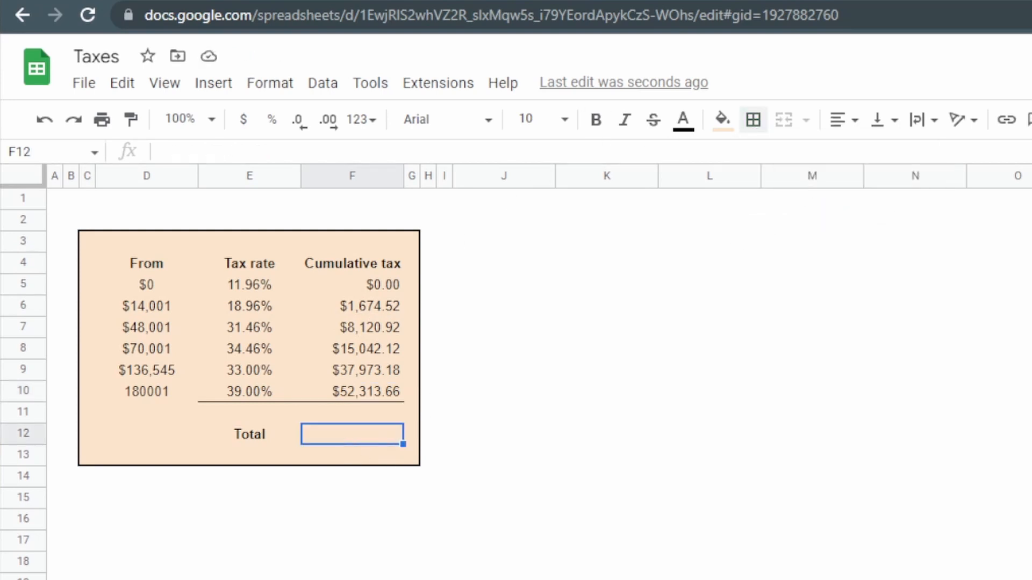
left_click_drag(350, 294, 372, 382)
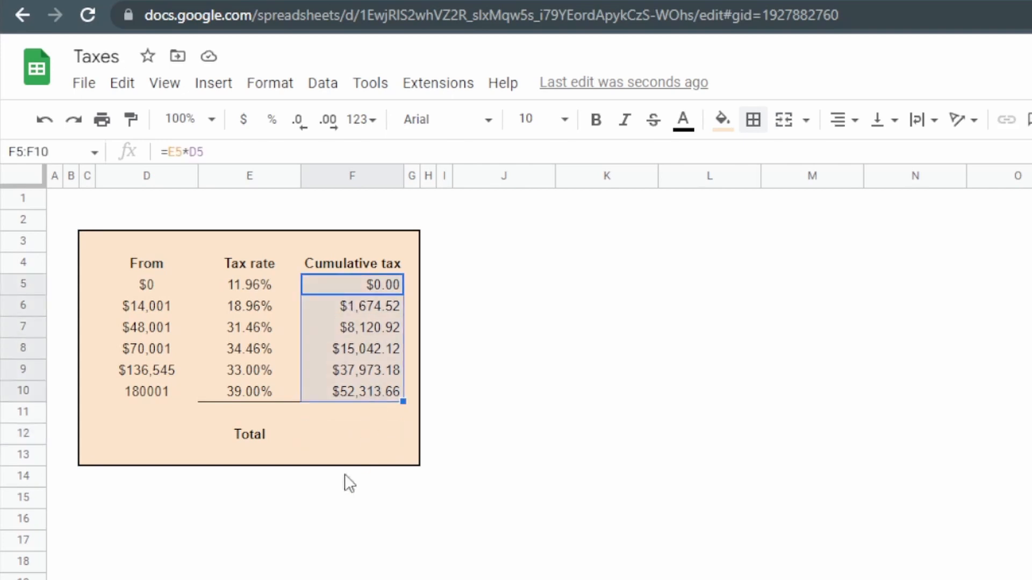
left_click(340, 440)
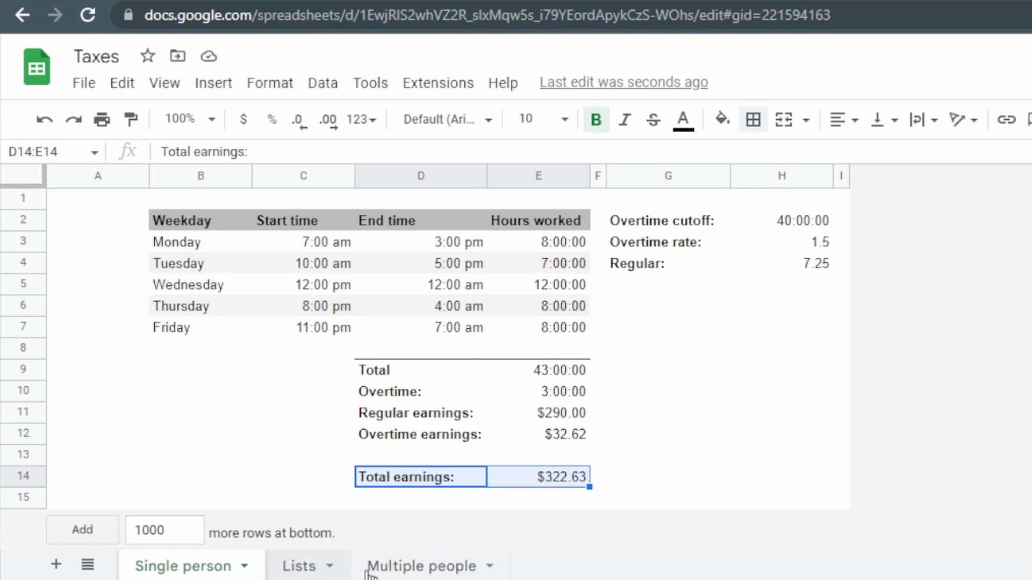
Step: In cell J3 of the Lists sheet, reference the total earnings in cell E14 of the Single person sheet
left_click(299, 568)
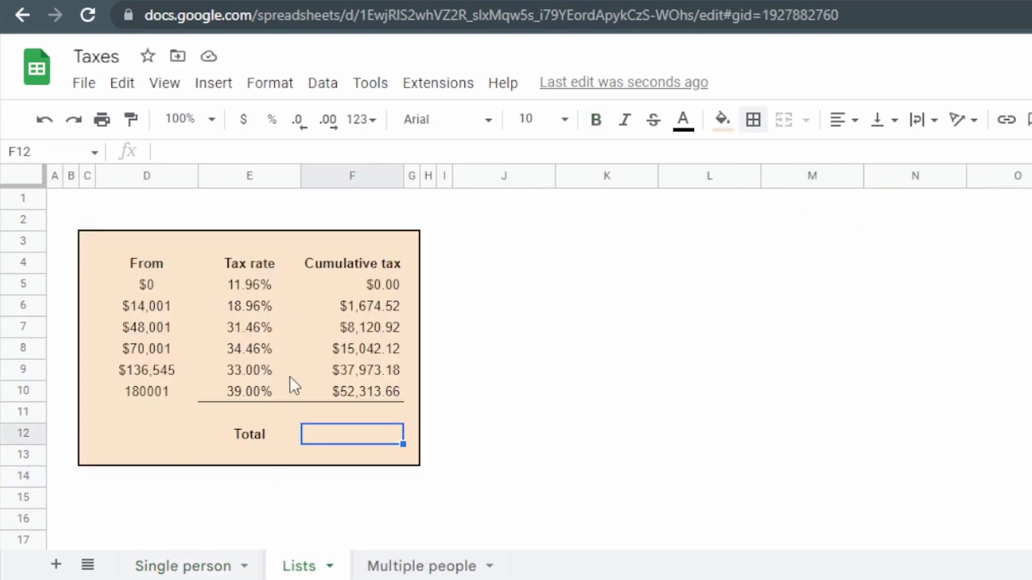
left_click(549, 249)
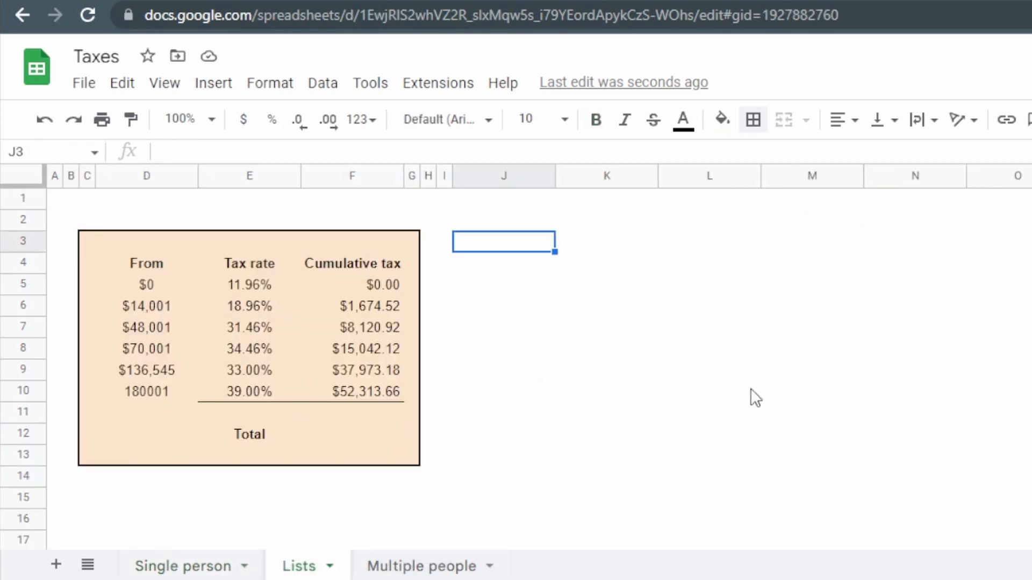
type("=")
left_click(193, 567)
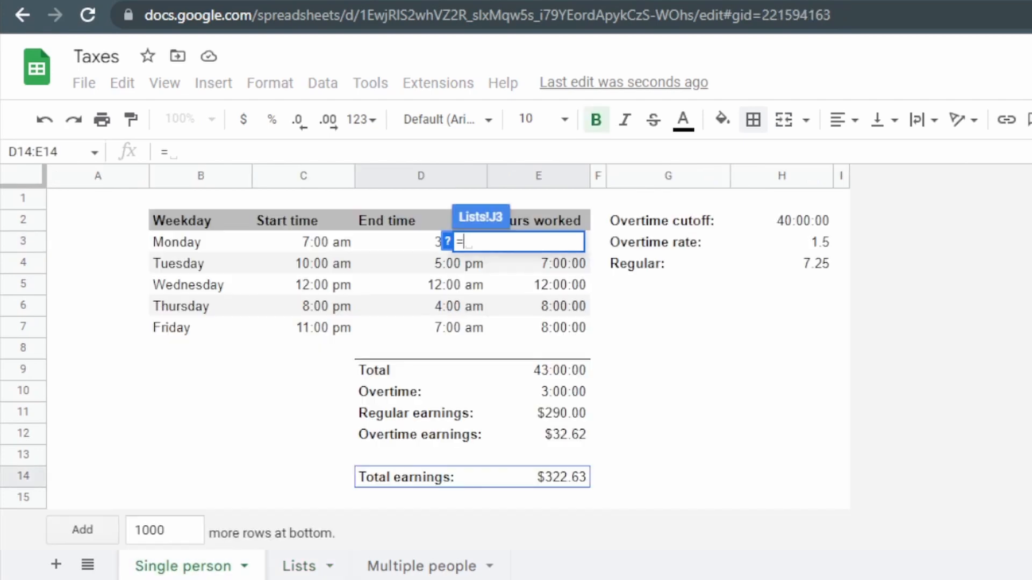
left_click(571, 489)
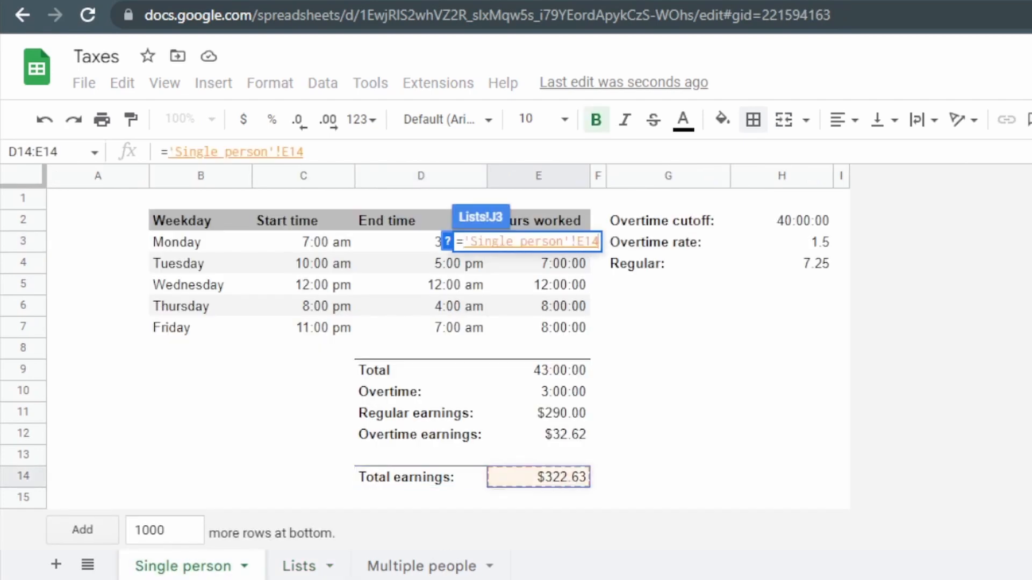
key("Return")
Step: Extend the formula in J3 to multiply the referenced earnings by 52
key("Down")
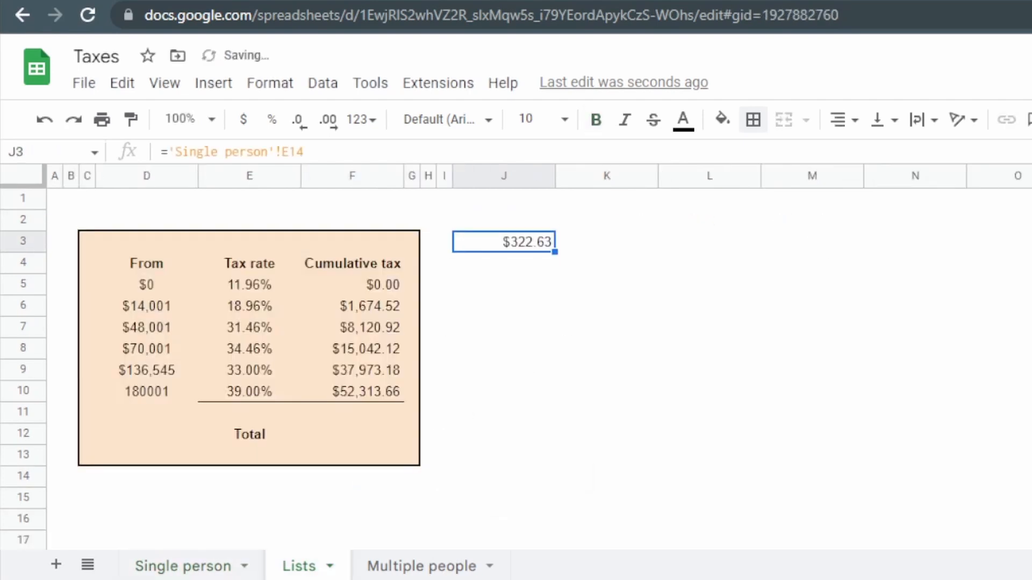
key("F2")
type("*52")
key("Return")
key("Up")
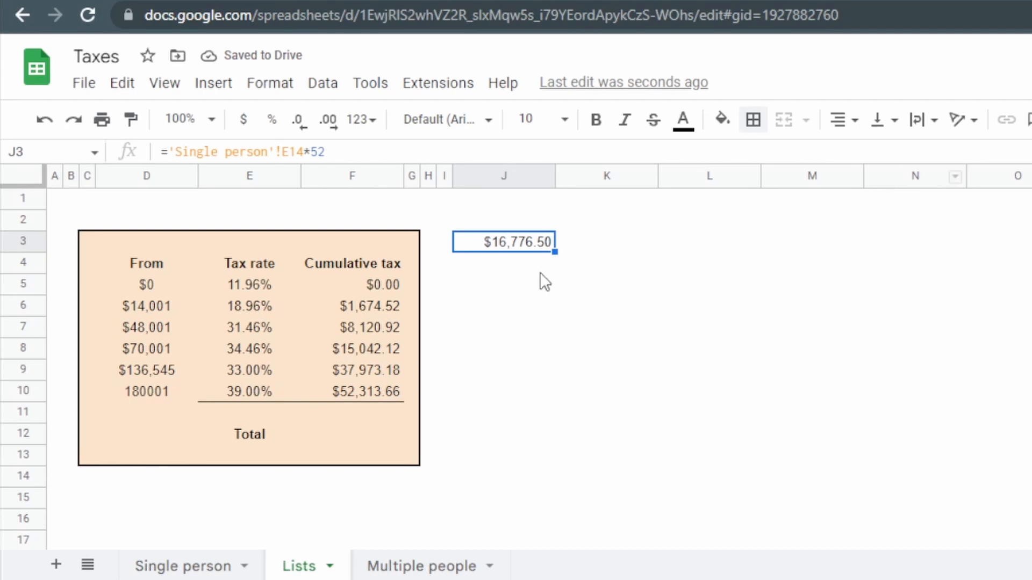
left_click_drag(158, 308, 152, 333)
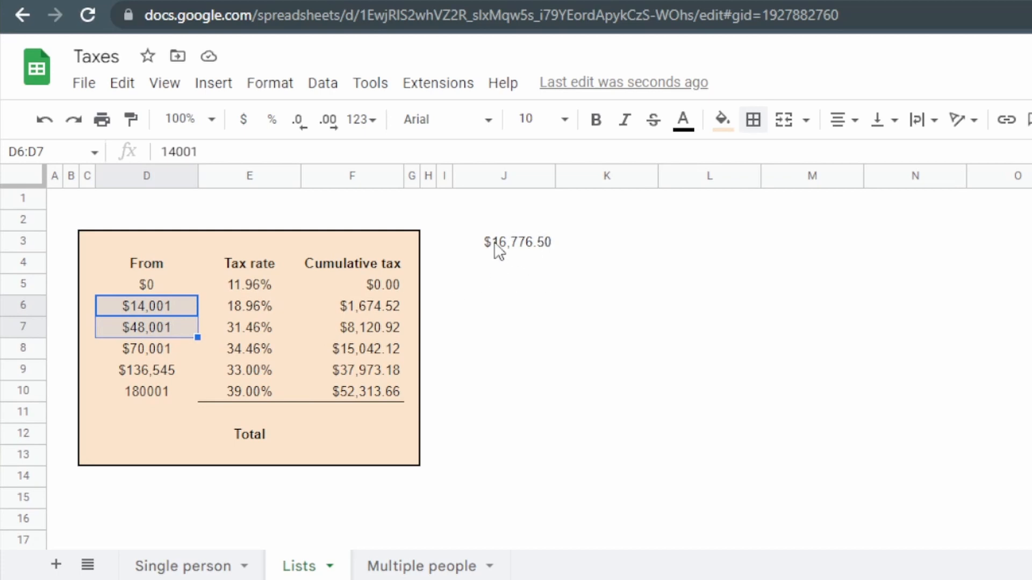
left_click(246, 307)
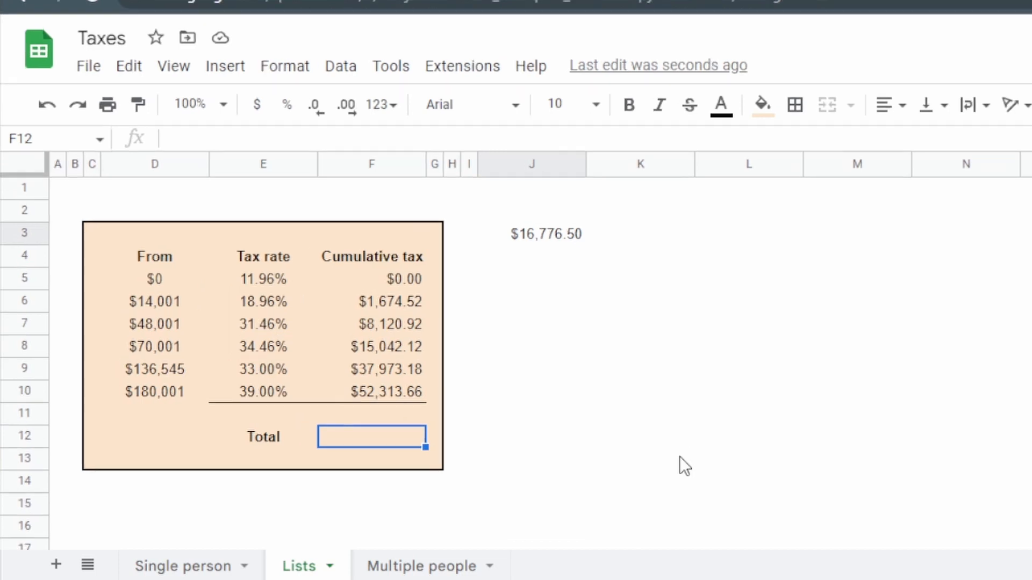
Step: Start an XLOOKUP formula in Total cell F12 that searches J3 in D5:D10, returns from F5:F10 and leaves the missing value empty
type("=x")
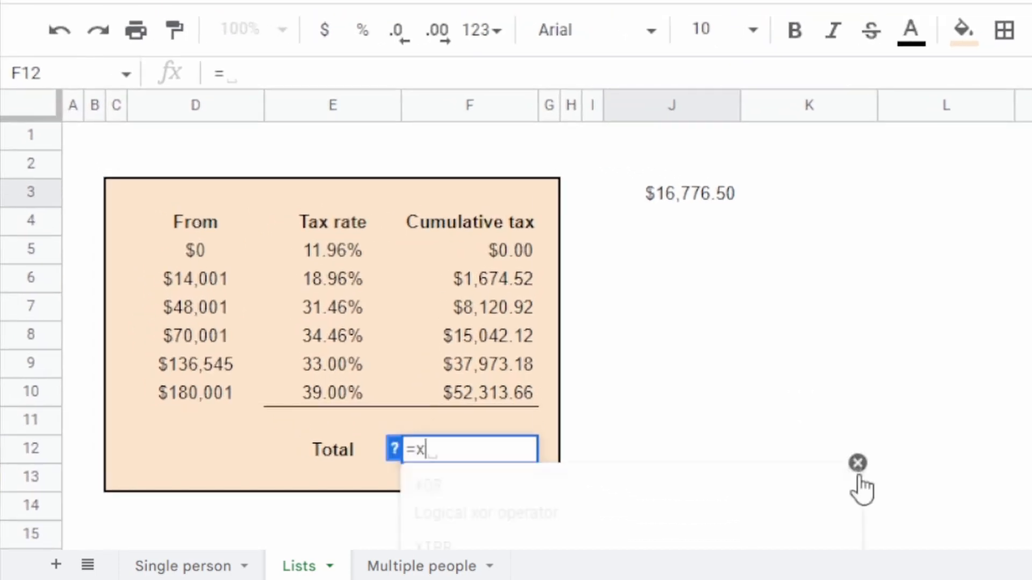
type("lookup(")
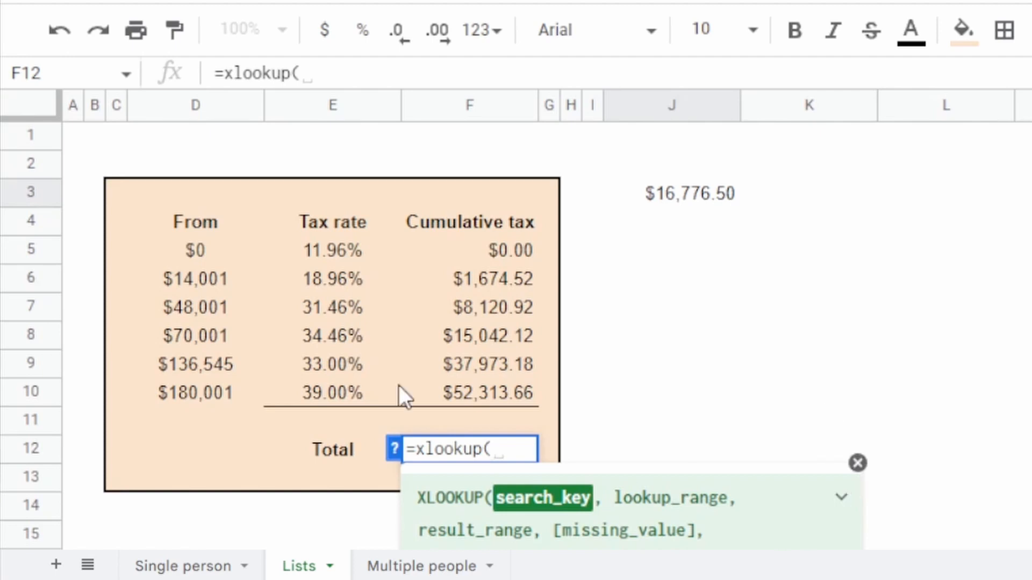
left_click(711, 194)
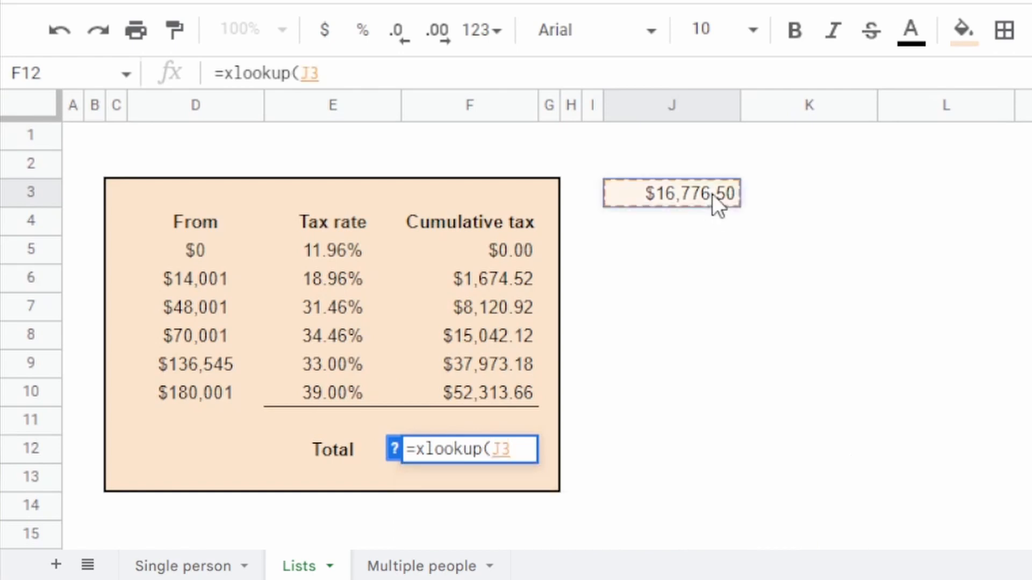
type(",")
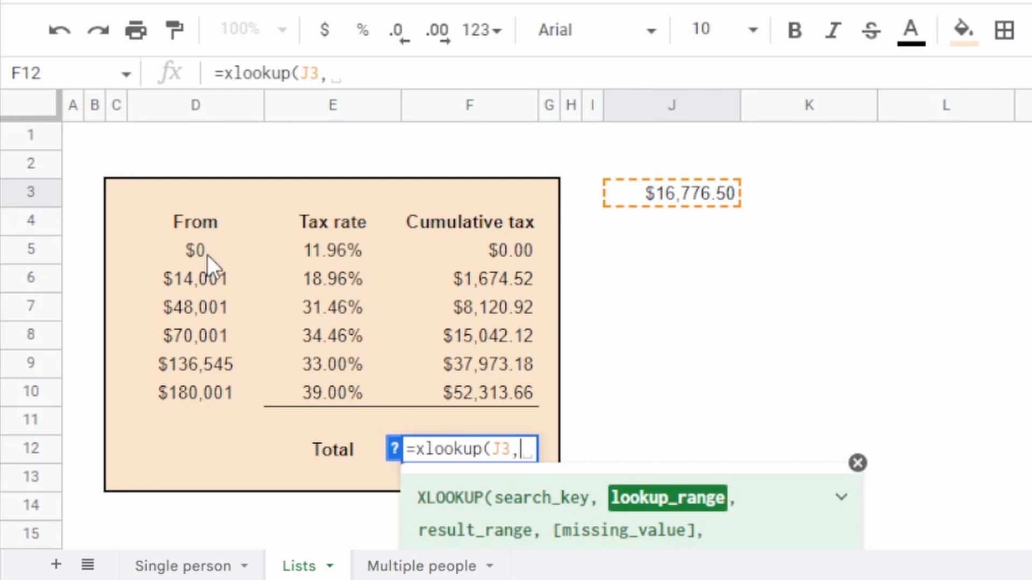
left_click_drag(208, 255, 162, 401)
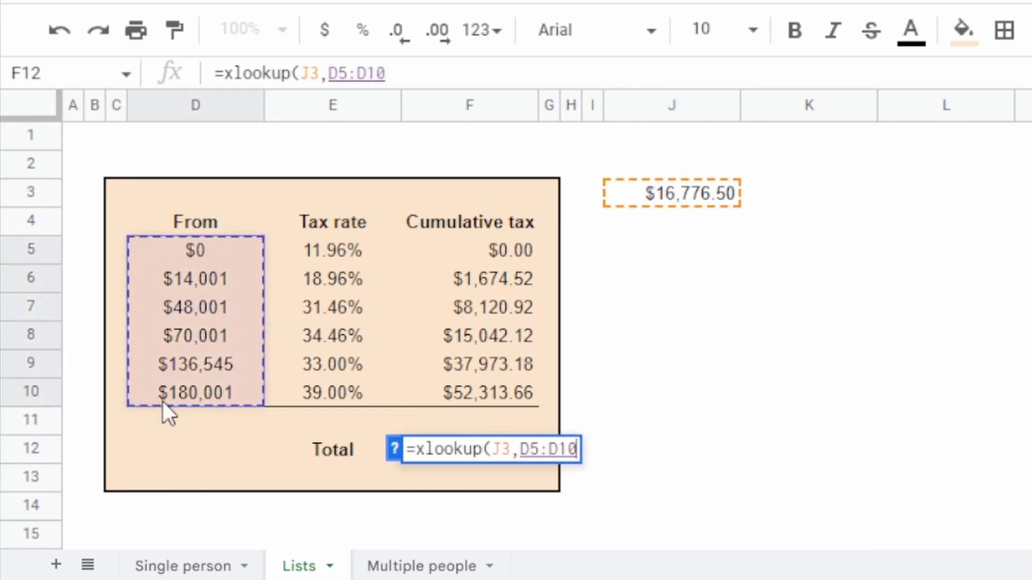
type(",")
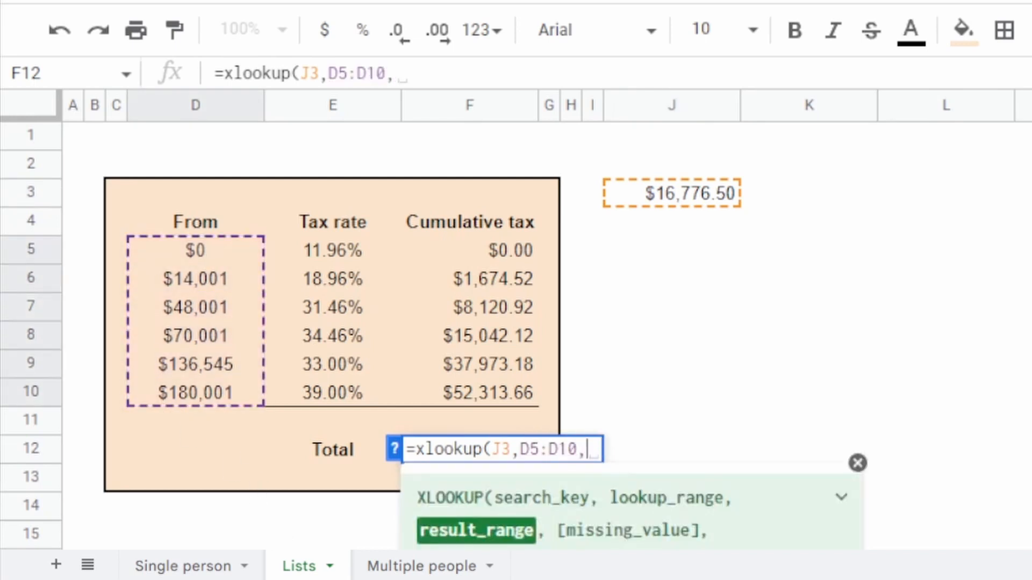
left_click_drag(492, 255, 472, 398)
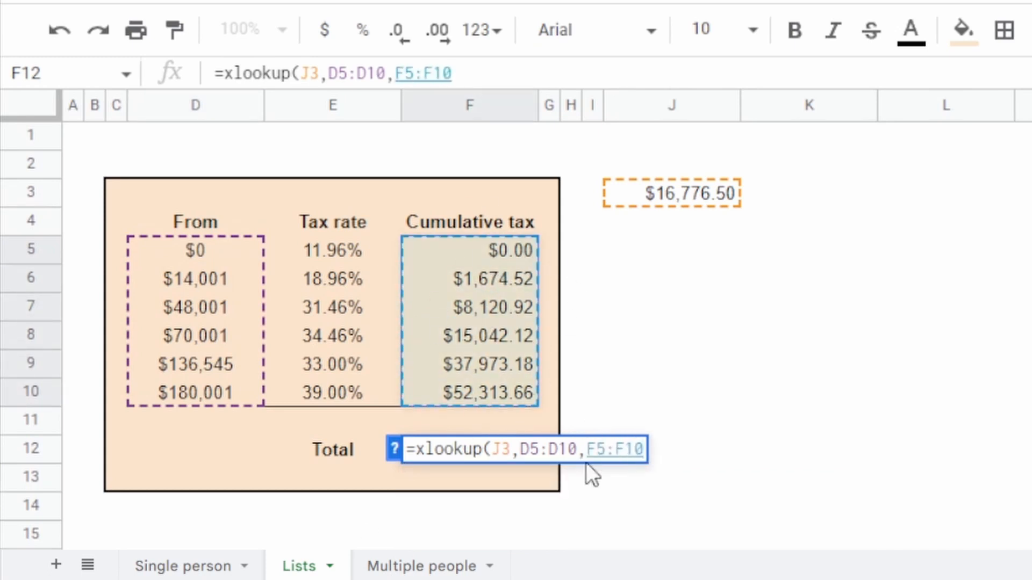
type(",")
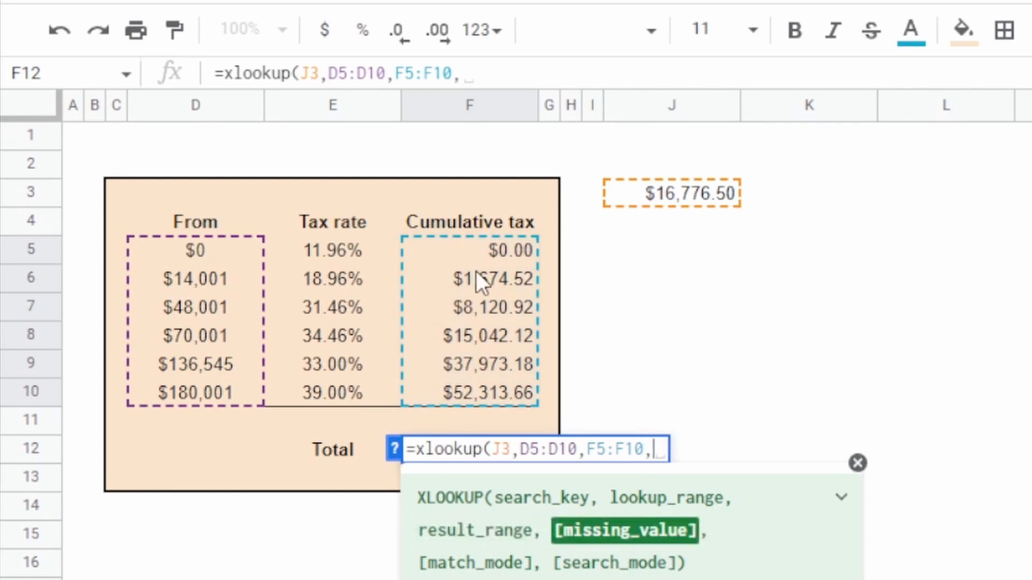
type(",")
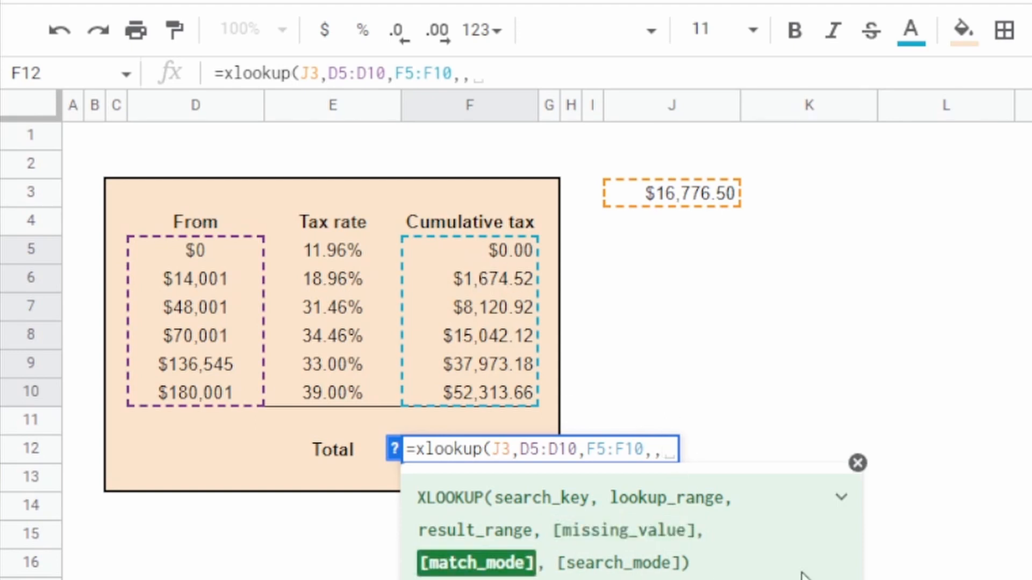
Step: Check the match_mode help text, set the XLOOKUP match mode to -1 and complete the formula in F12
left_click(842, 500)
scroll(750, 468, "down", 3)
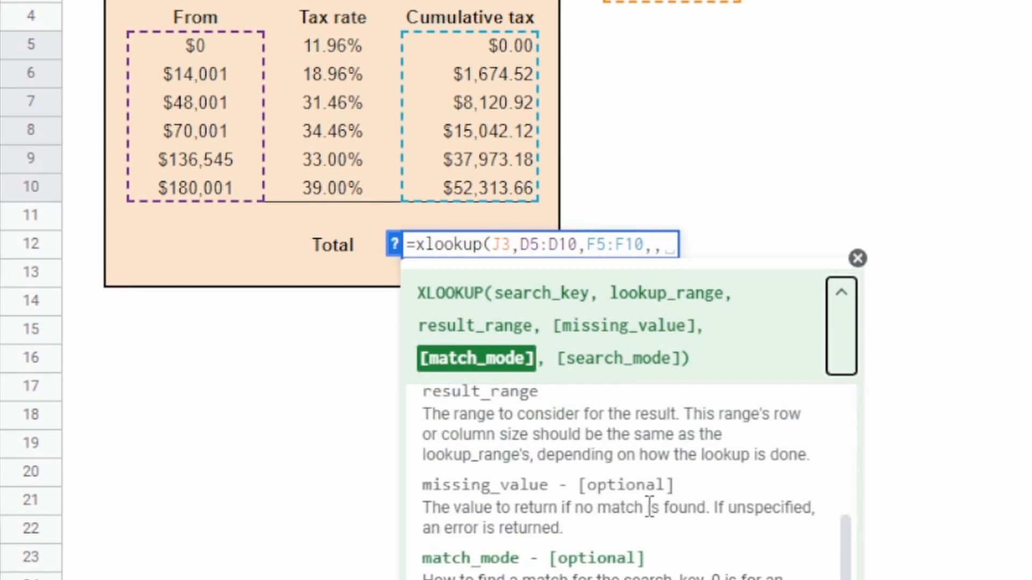
scroll(649, 507, "down", 3)
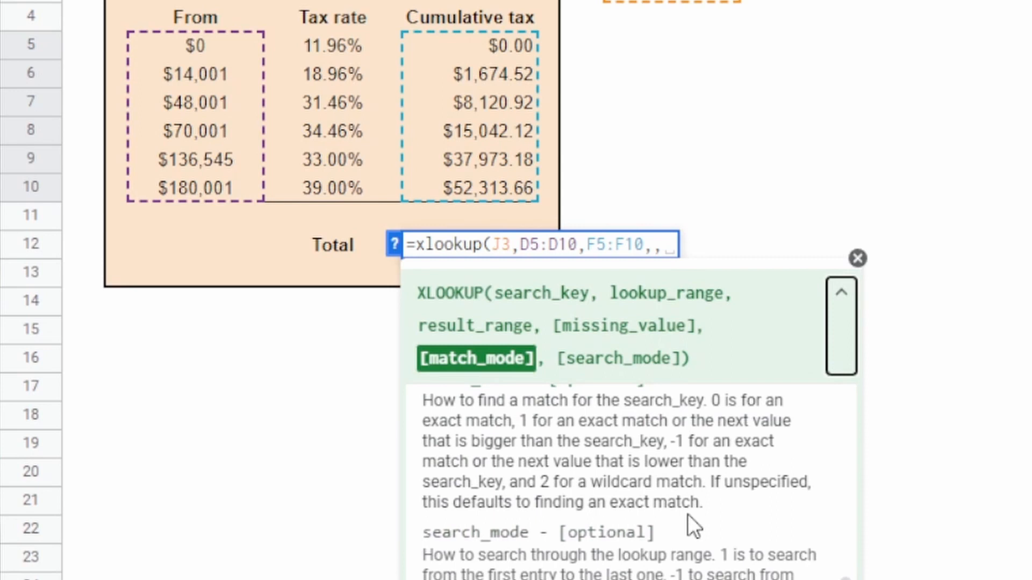
left_click_drag(671, 441, 517, 462)
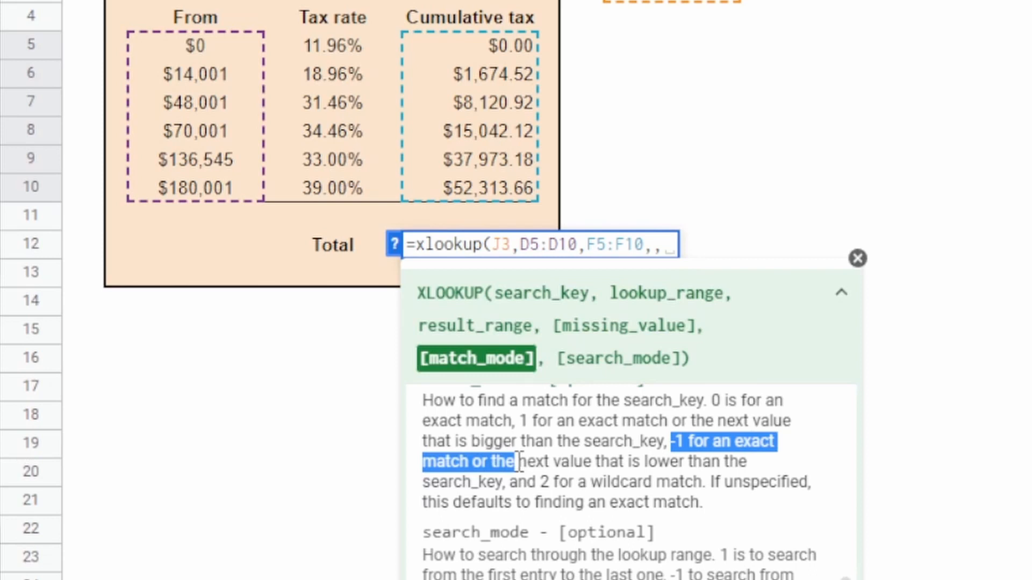
scroll(716, 77, "up", 2)
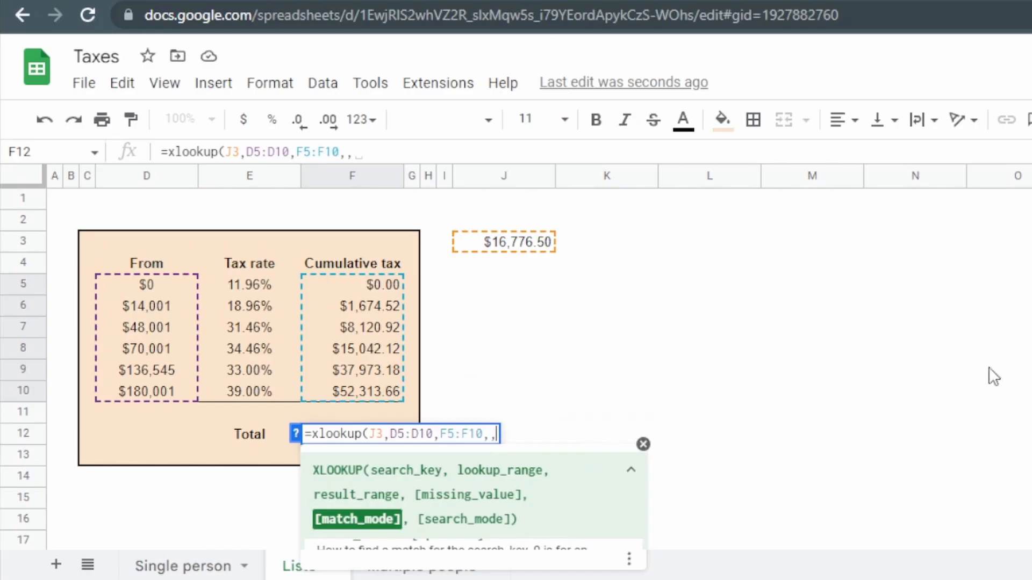
type("-1")
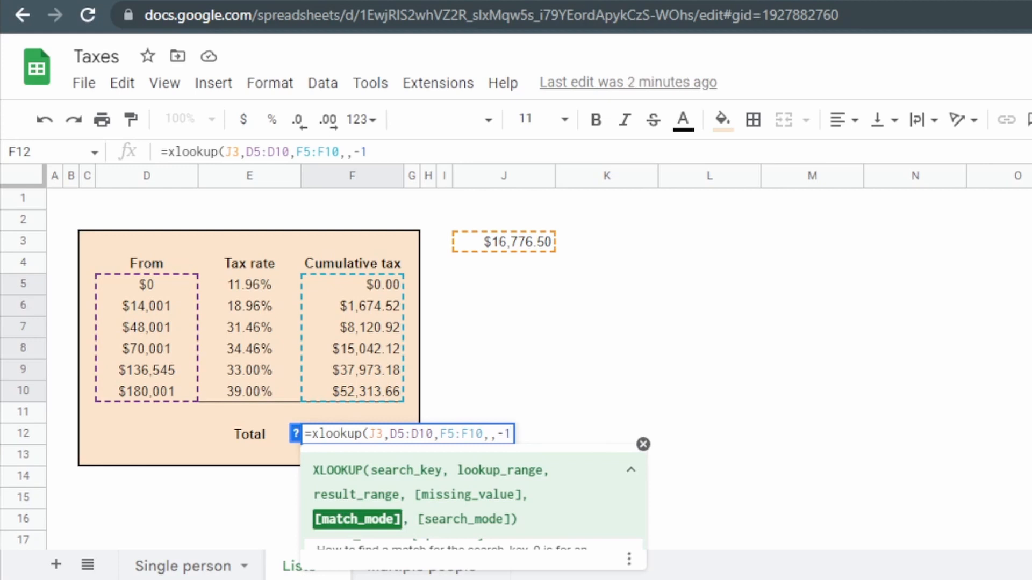
key("Return")
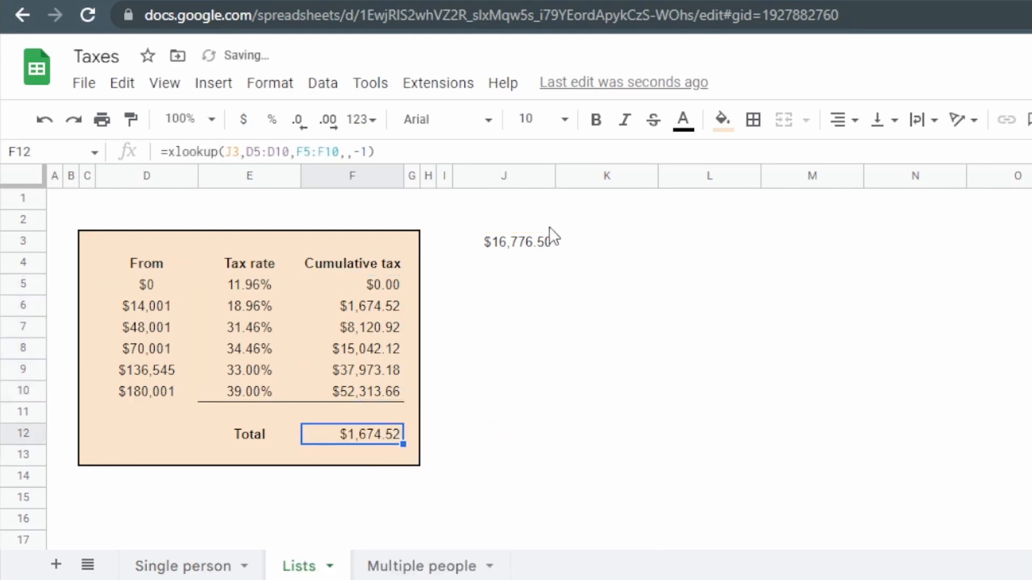
left_click(497, 242)
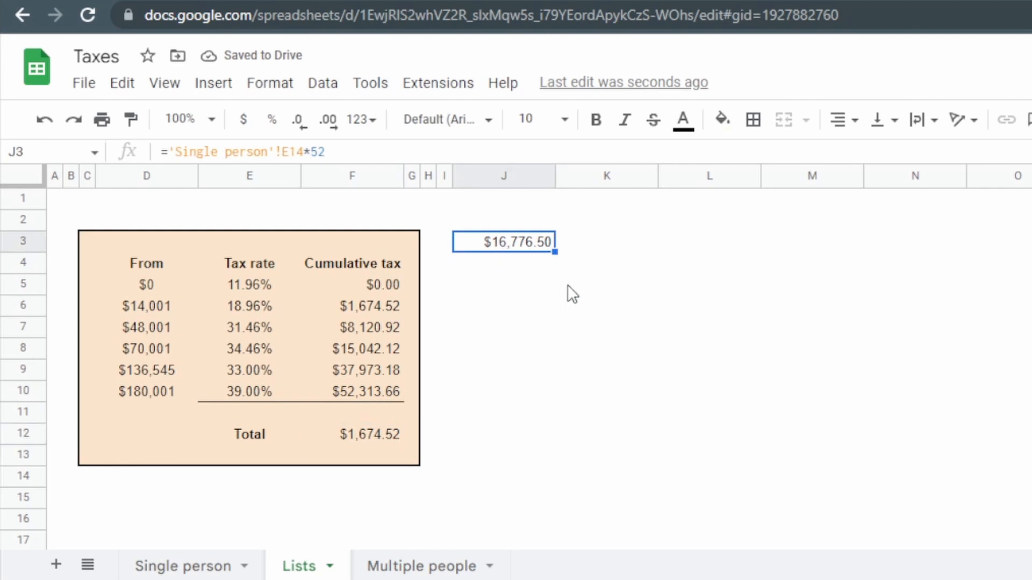
left_click(150, 306)
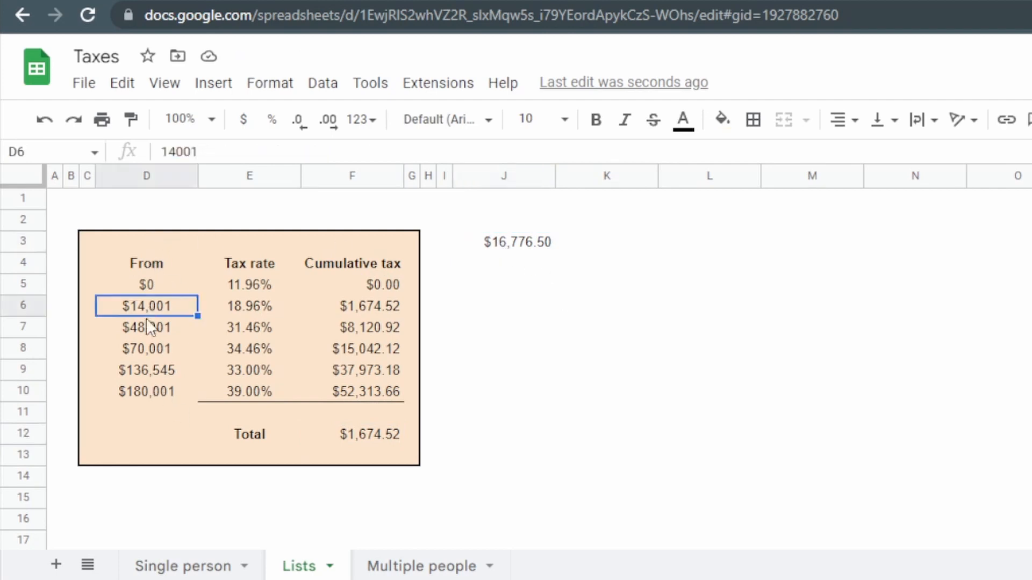
left_click(147, 327)
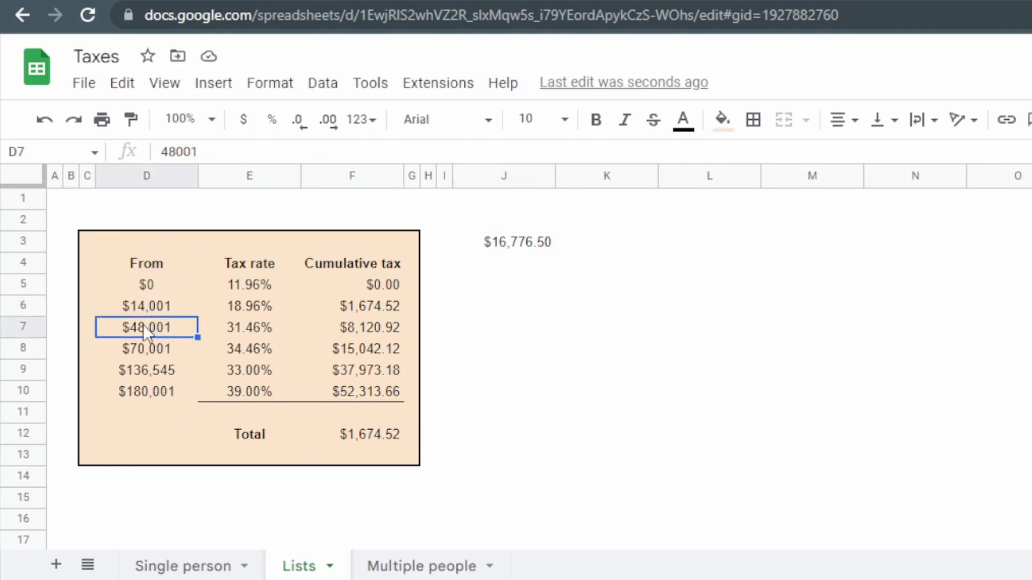
left_click(241, 325)
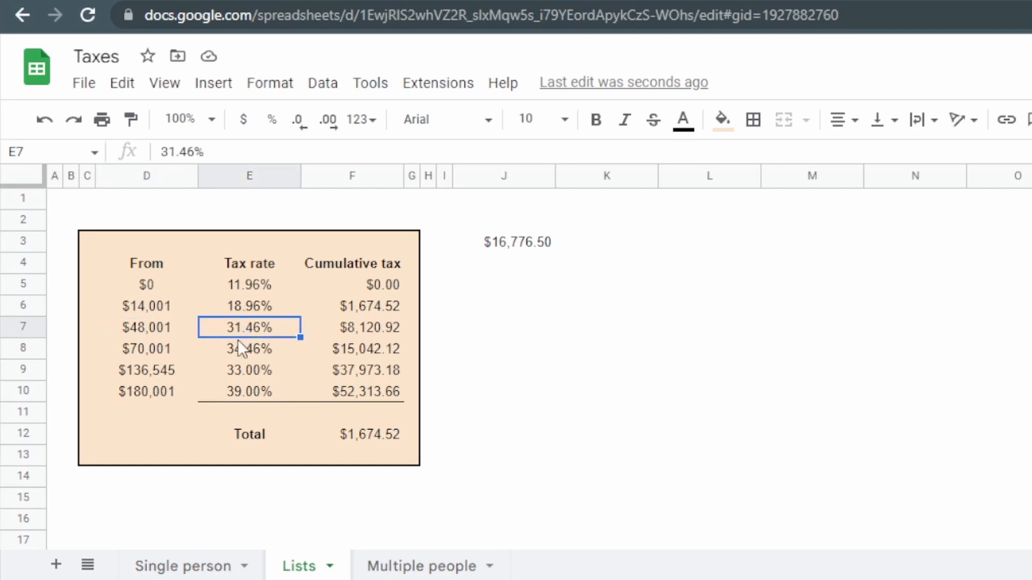
Step: Extend the formula in F12 with +(J3- after the existing XLOOKUP
left_click(354, 430)
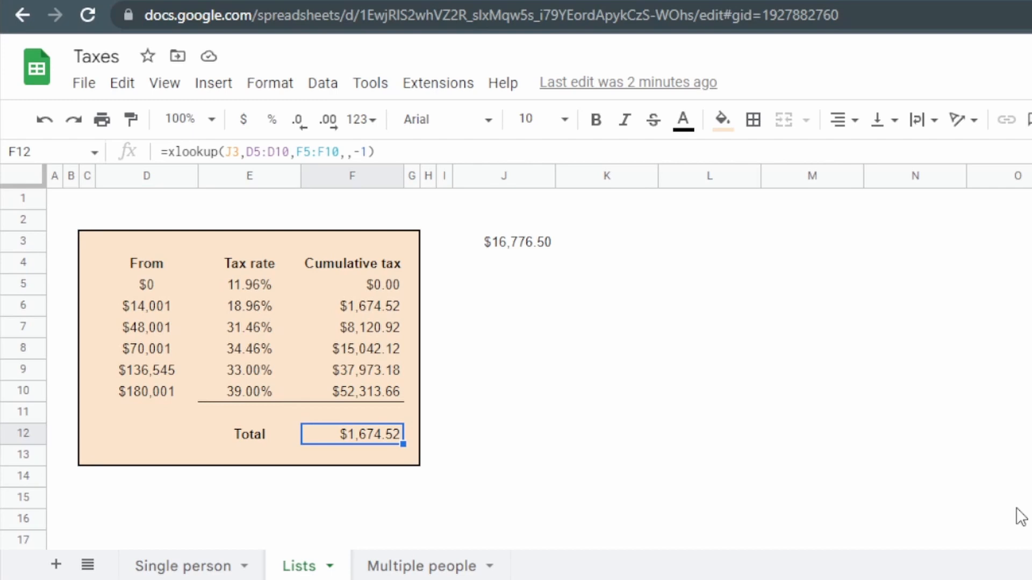
key("F2")
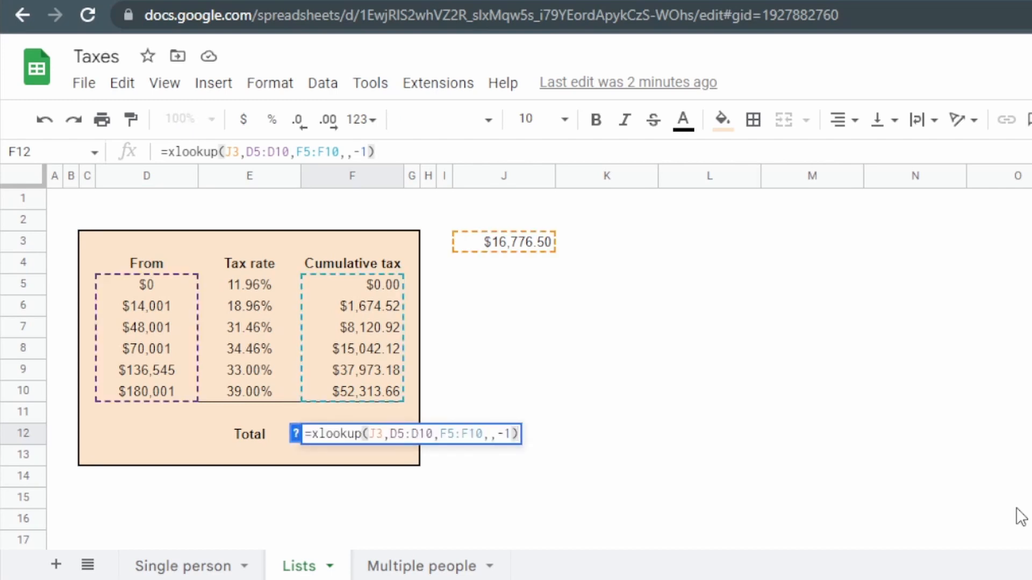
type("+")
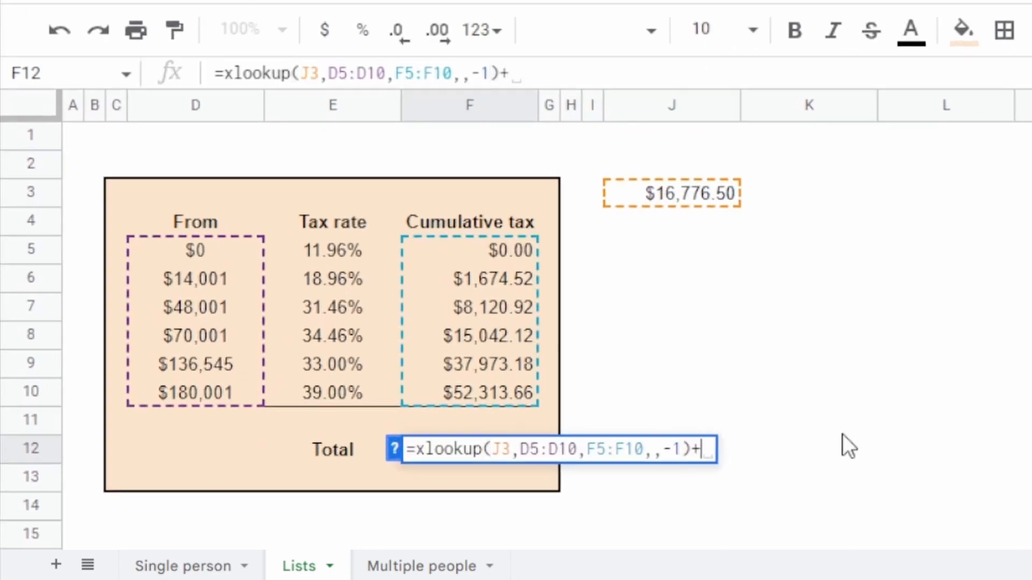
left_click(659, 193)
key("BackSpace")
type("(")
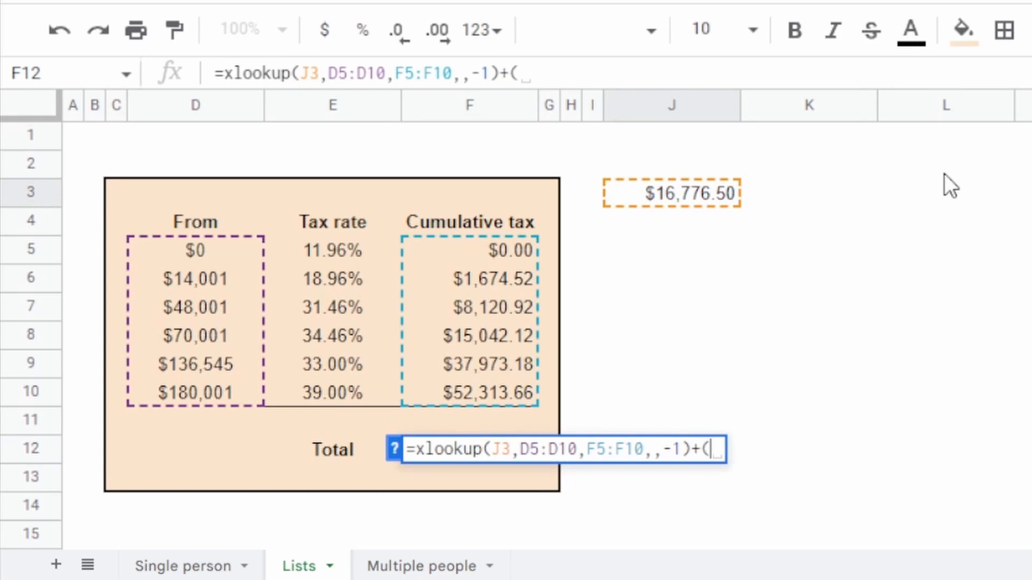
left_click(651, 199)
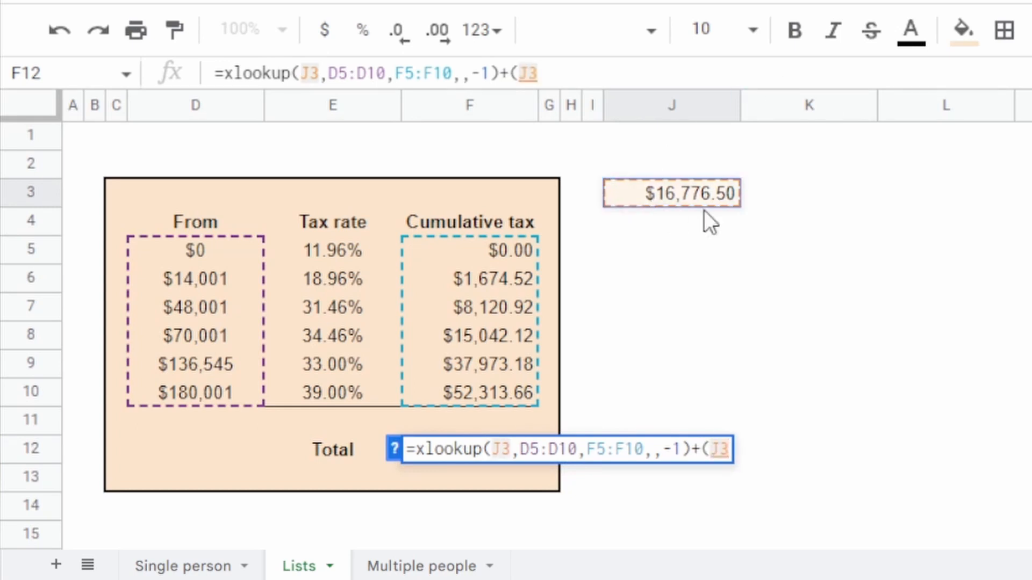
type("-")
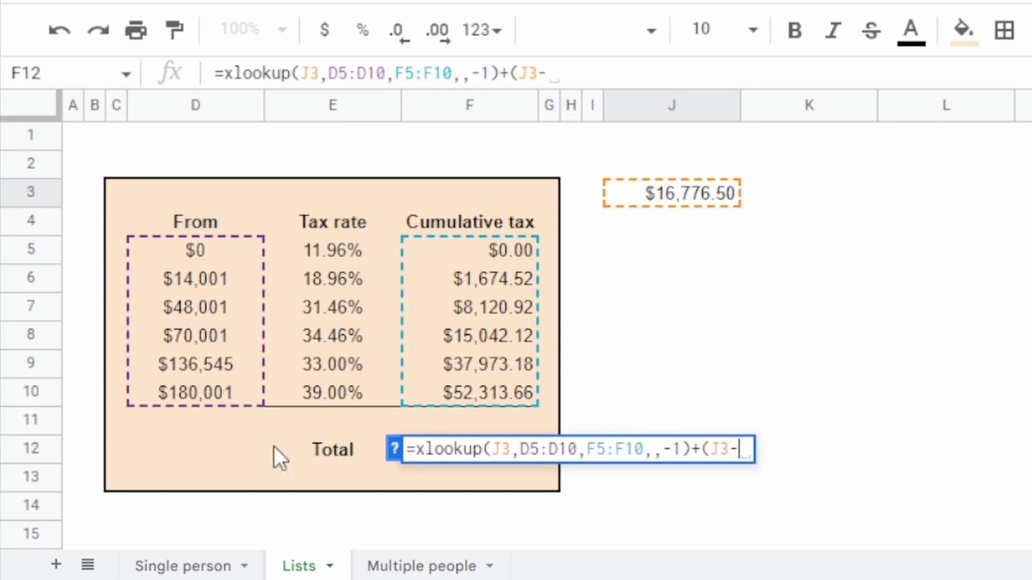
Step: Subtract the bracket threshold from J3 in the F12 formula using xlookup(J3,D5:D10,D5:D10,,-1)
type("xlo")
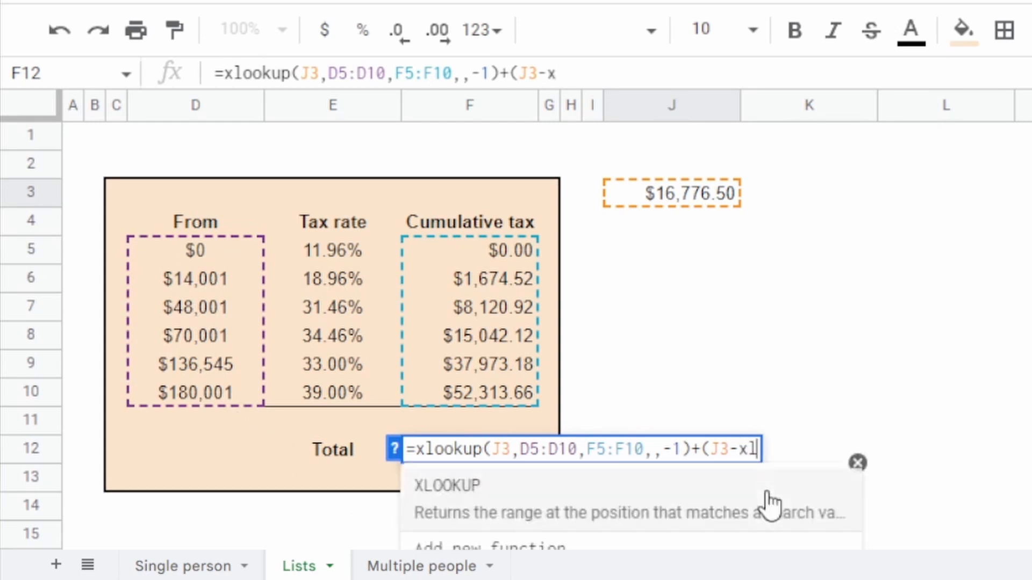
type("okup(")
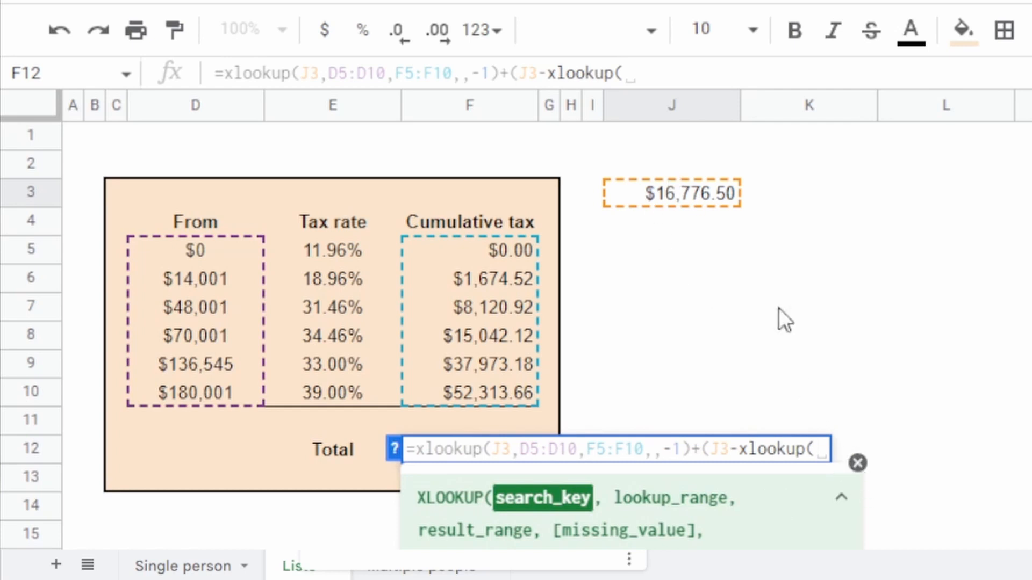
left_click(697, 191)
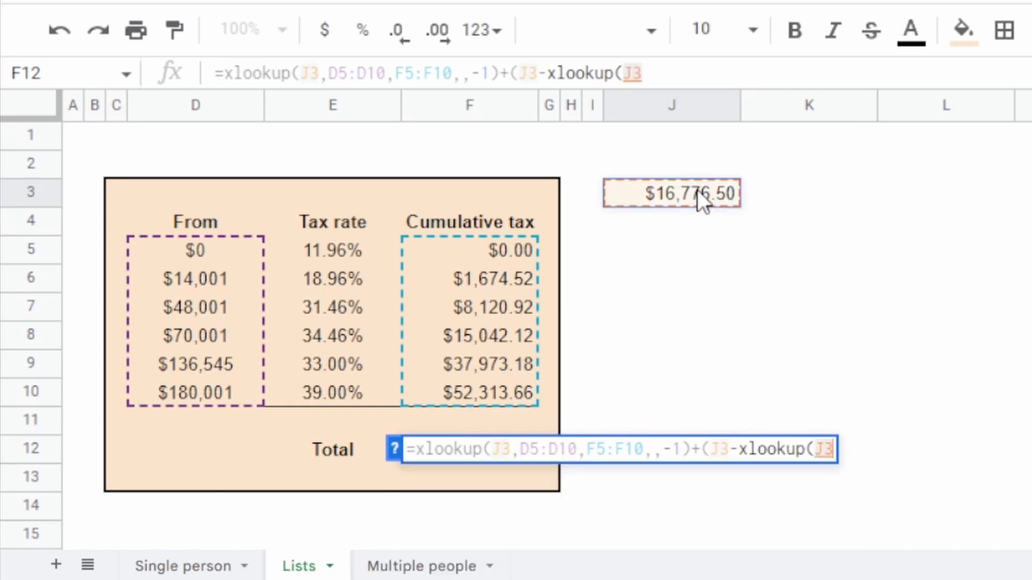
type(",")
mouse_move(213, 246)
left_mouse_down()
mouse_move(199, 287)
mouse_move(221, 389)
left_mouse_up()
type(",")
left_click_drag(225, 256, 246, 389)
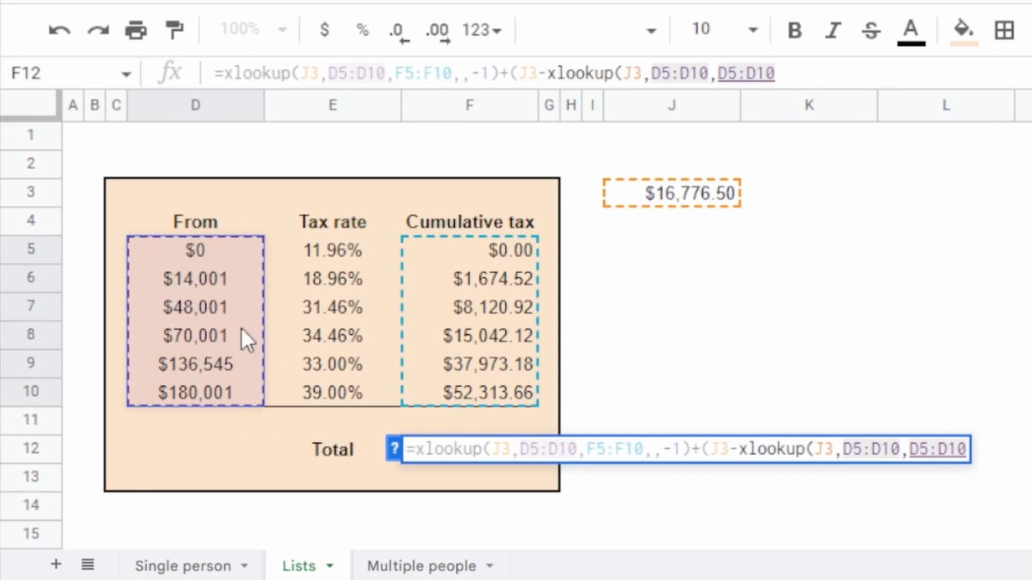
type(", ")
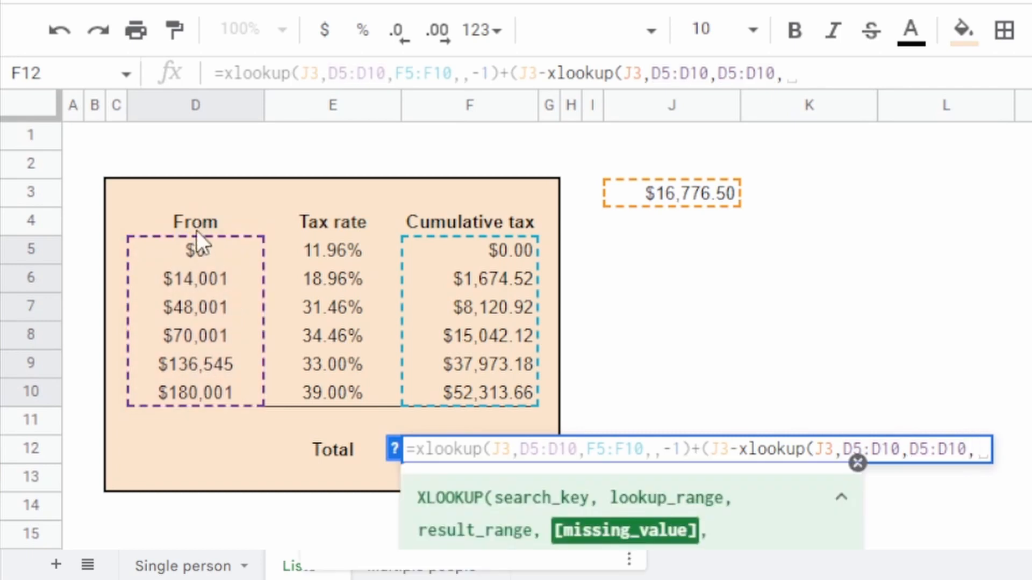
type(",")
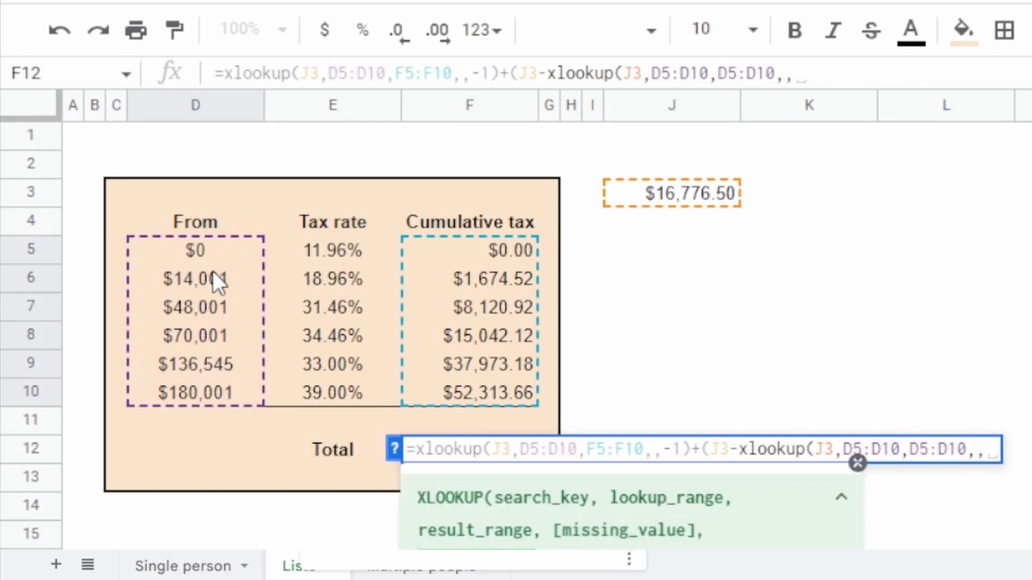
type("-1")
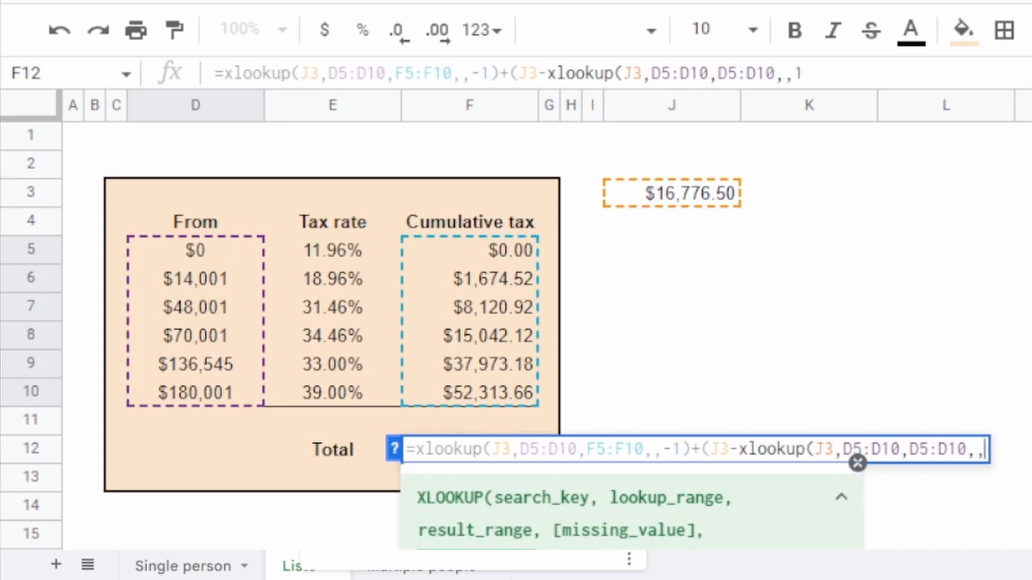
type(")")
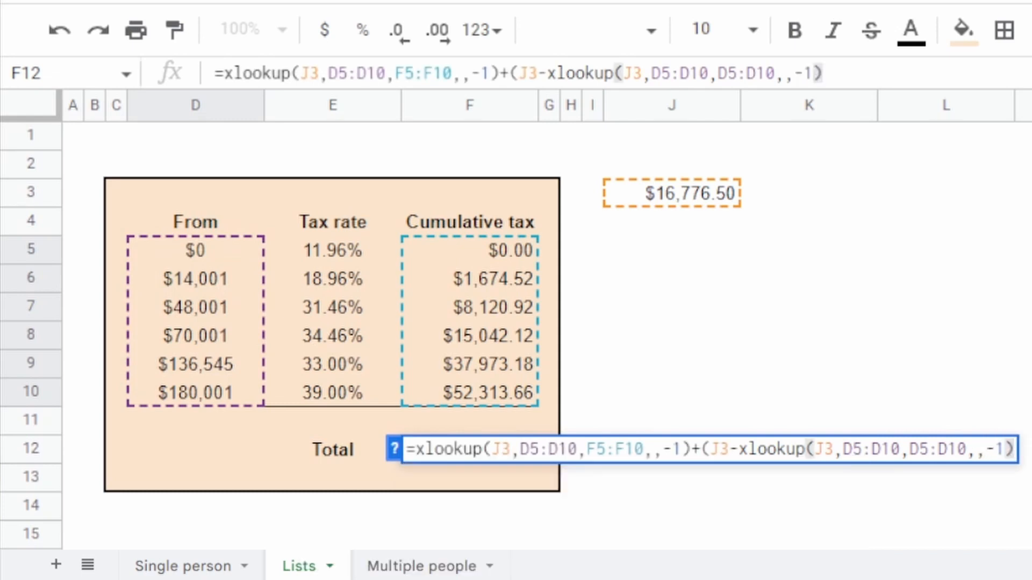
Step: Multiply the difference in the F12 formula by the bracket's rate using xlookup(J3,D5:D10,E5:E10,,-1) and complete the formula
type(")*")
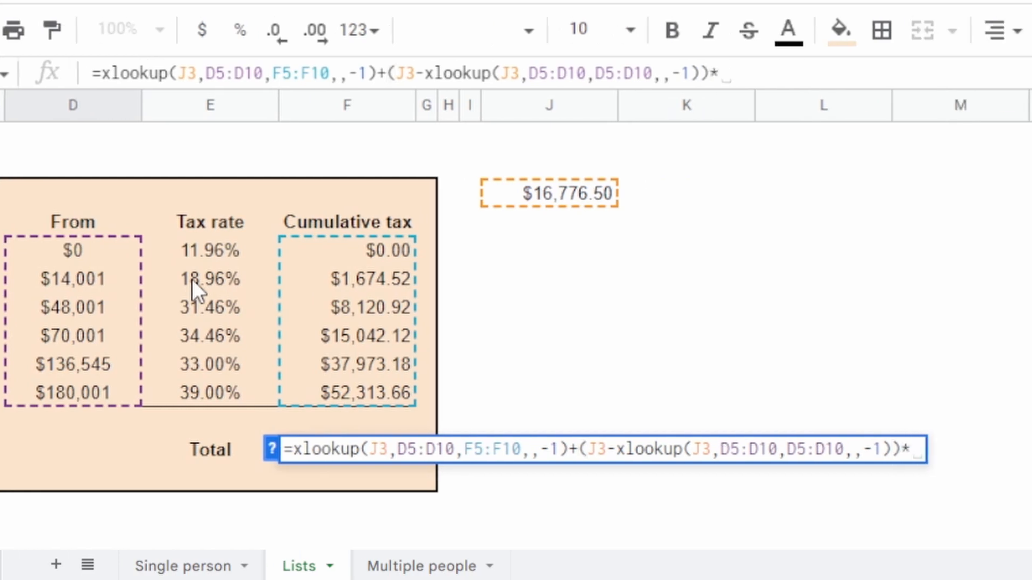
type("xlookup(")
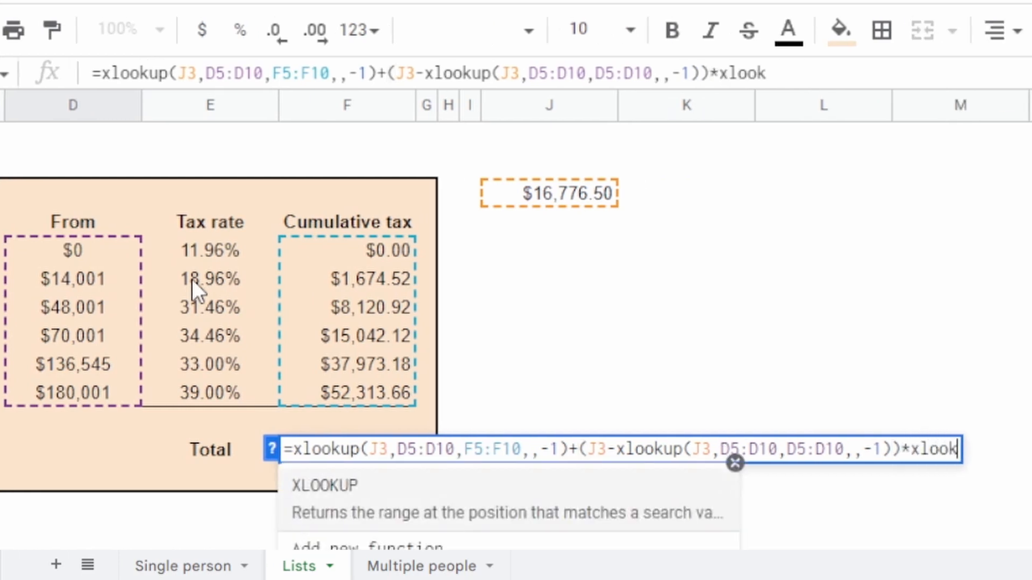
left_click(546, 185)
type(",")
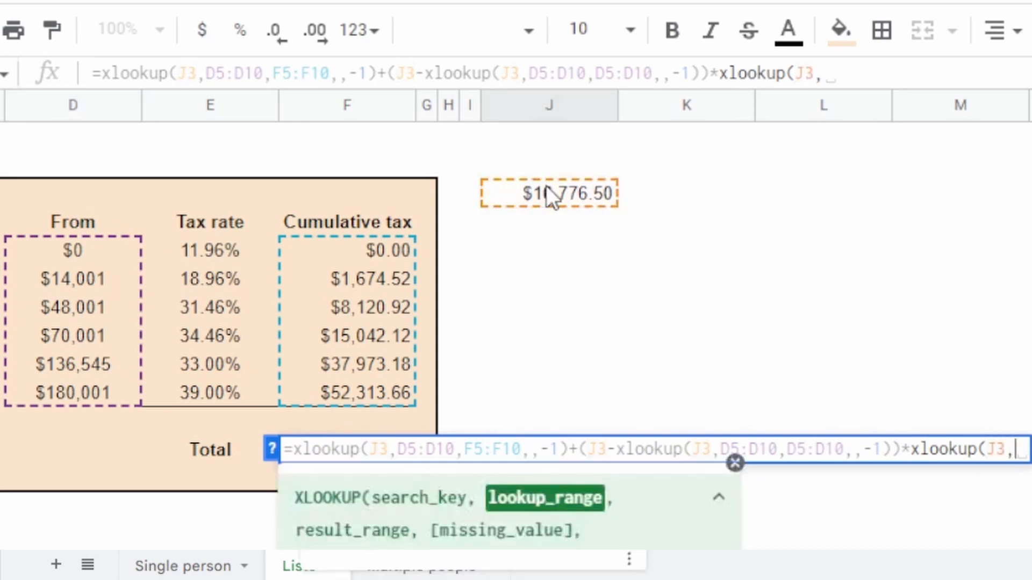
left_click_drag(102, 259, 9, 398)
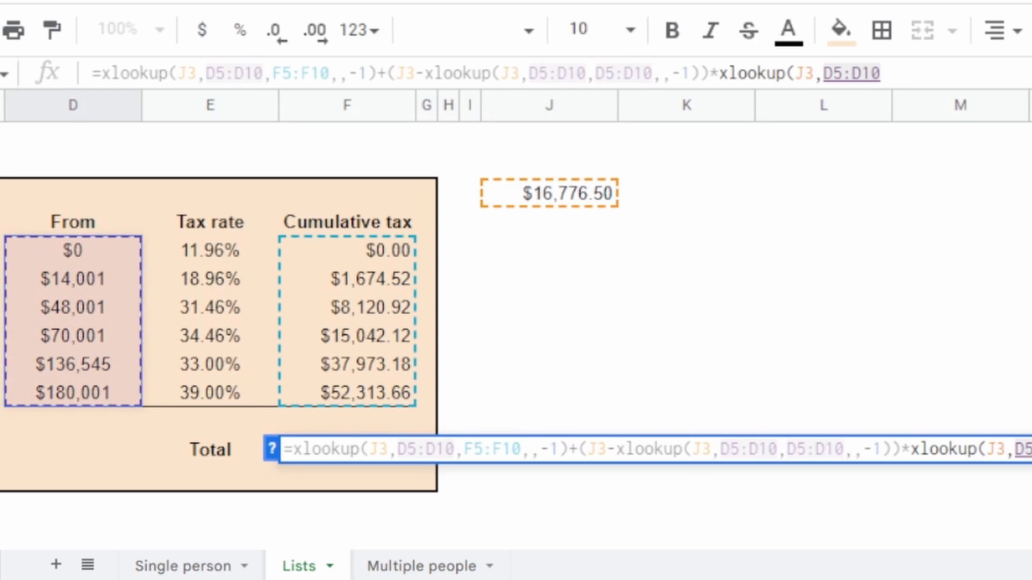
type(",")
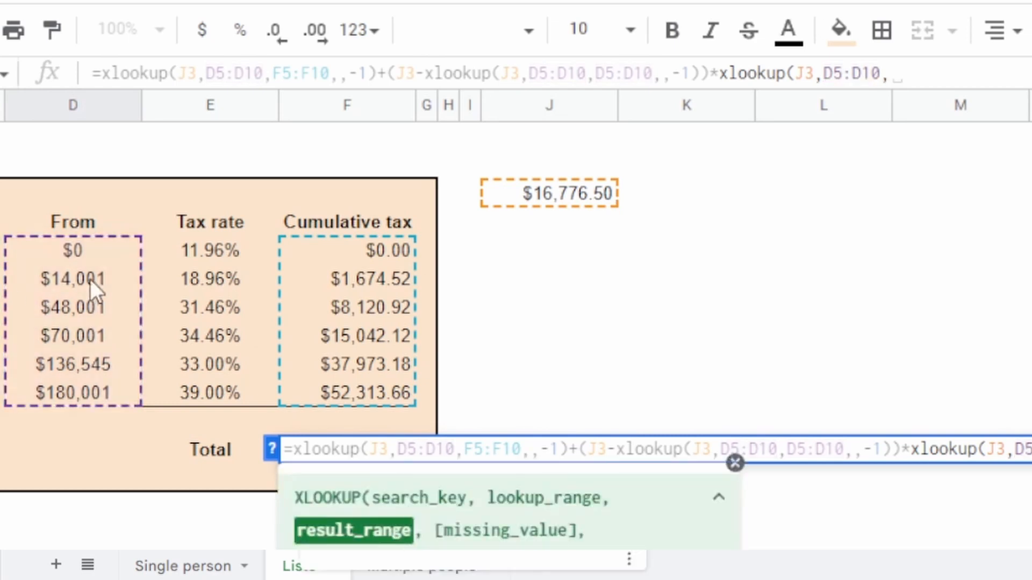
left_click_drag(225, 259, 208, 392)
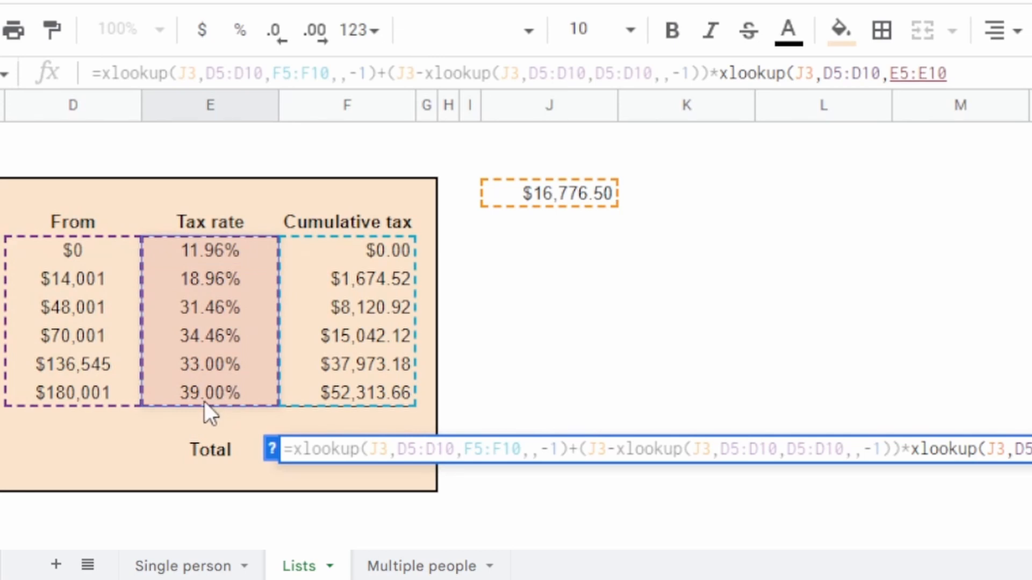
type(",,")
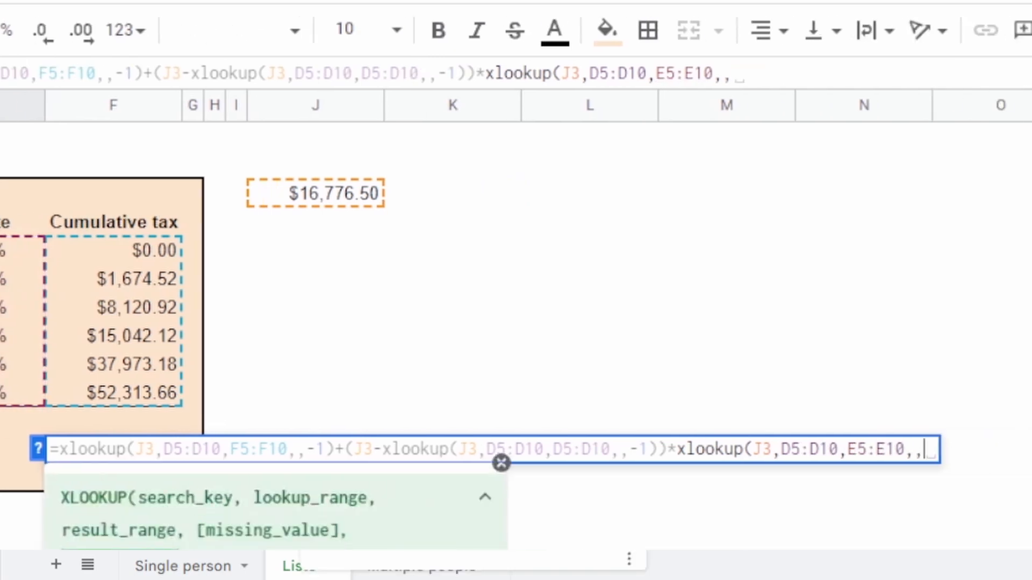
type("-1")
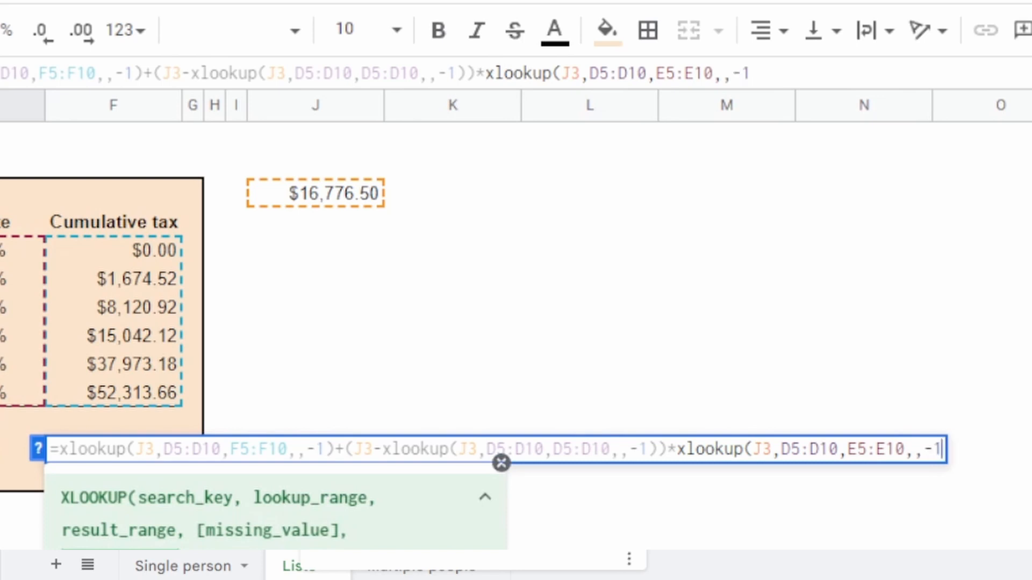
type(")")
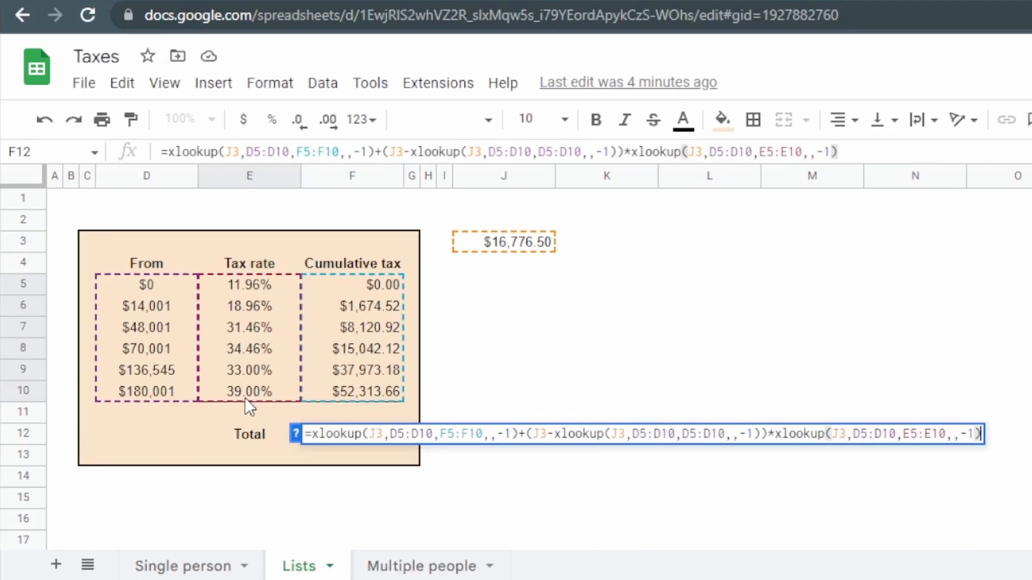
key("Return")
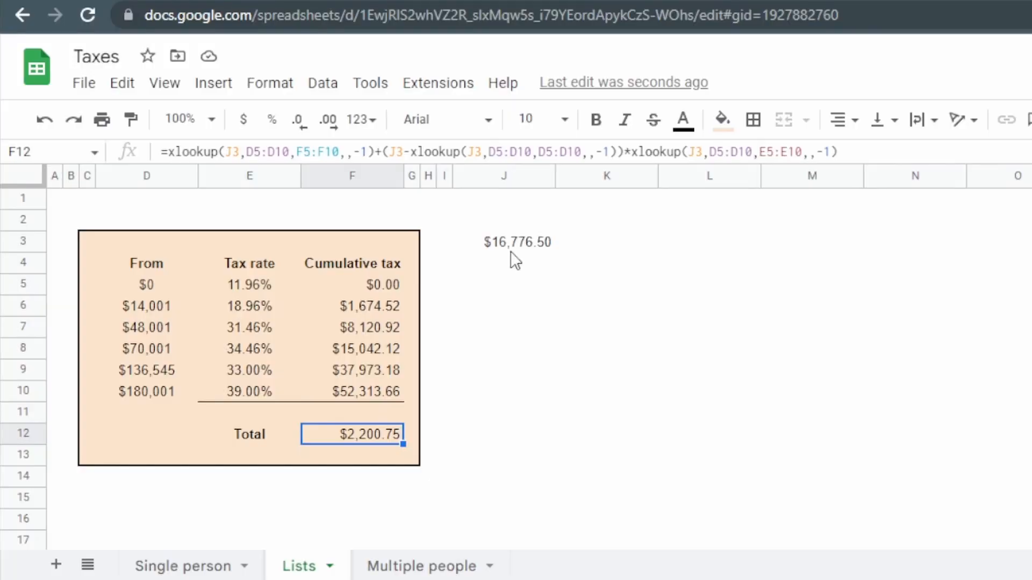
Step: Test the Total formula by setting the earnings in J3 to 14001
left_click(510, 248)
type("14001")
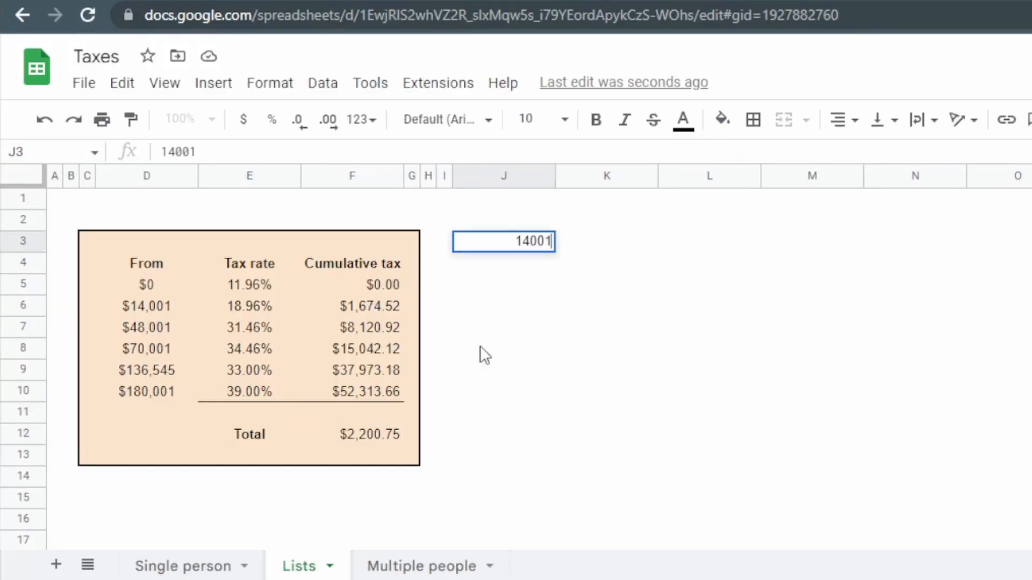
key("Return")
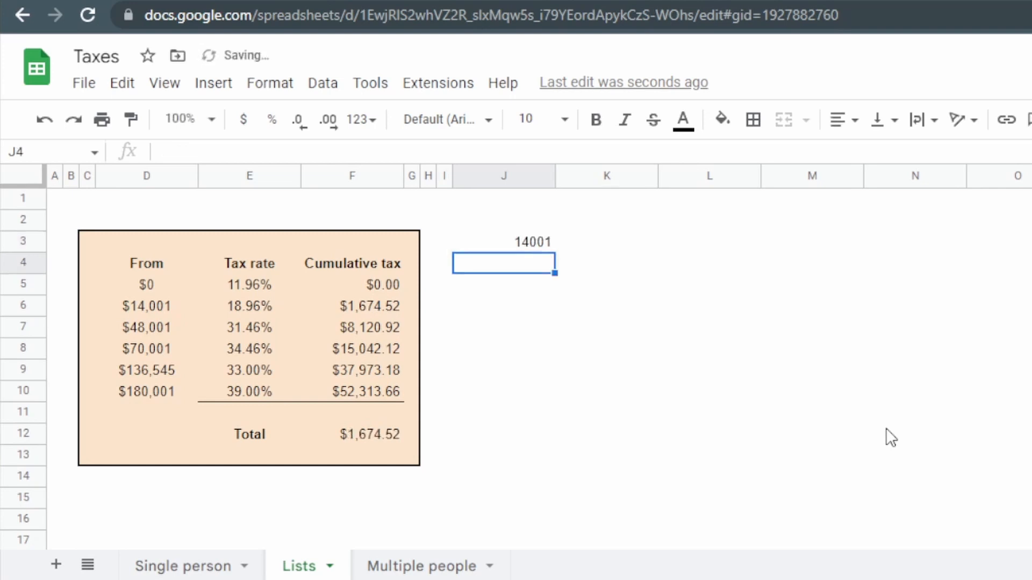
left_click(367, 440)
Step: Test the Total formula with earnings of 136545 in J3
left_click(528, 249)
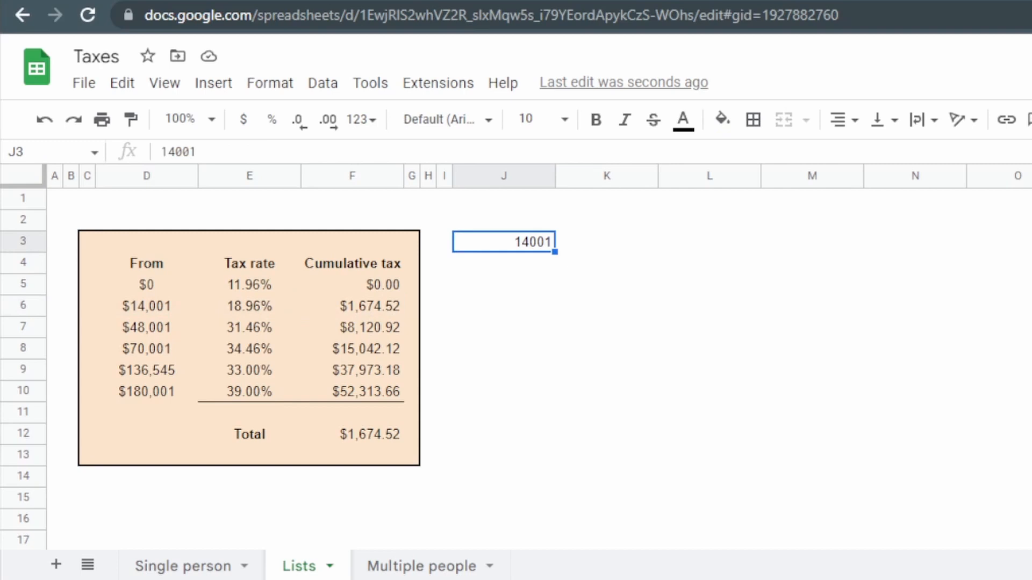
type("136545")
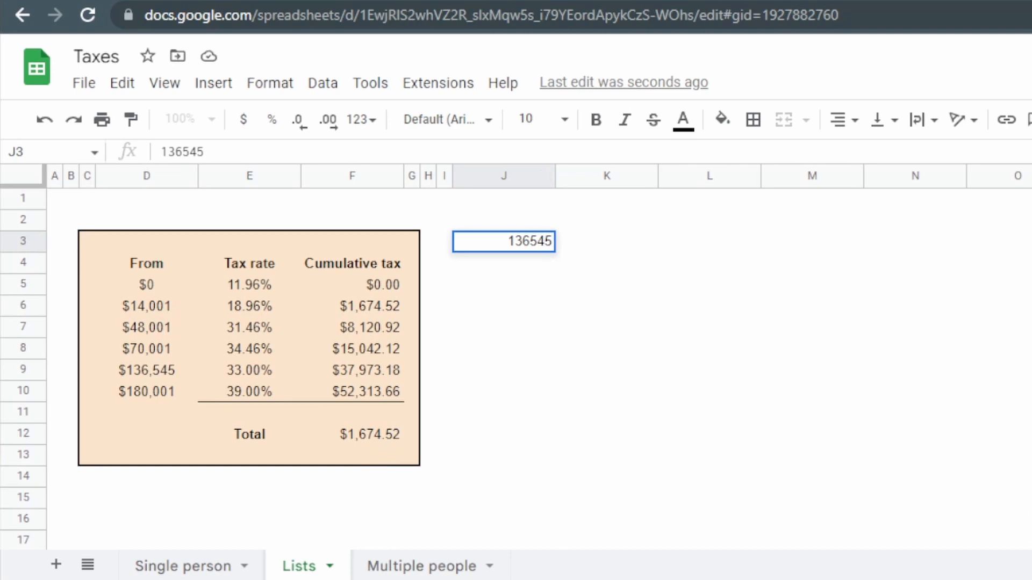
key("Return")
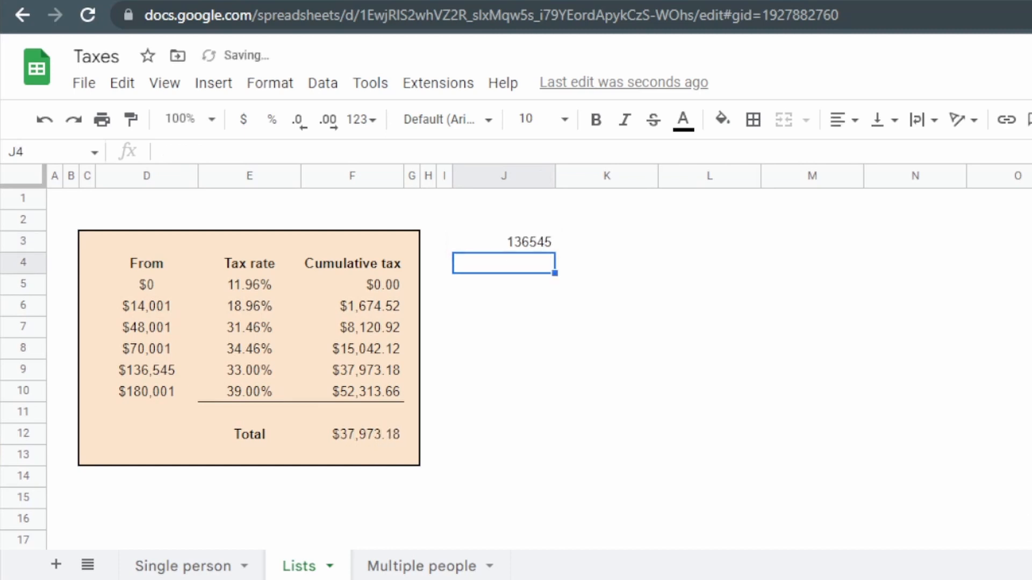
left_click(331, 451)
left_click(376, 438)
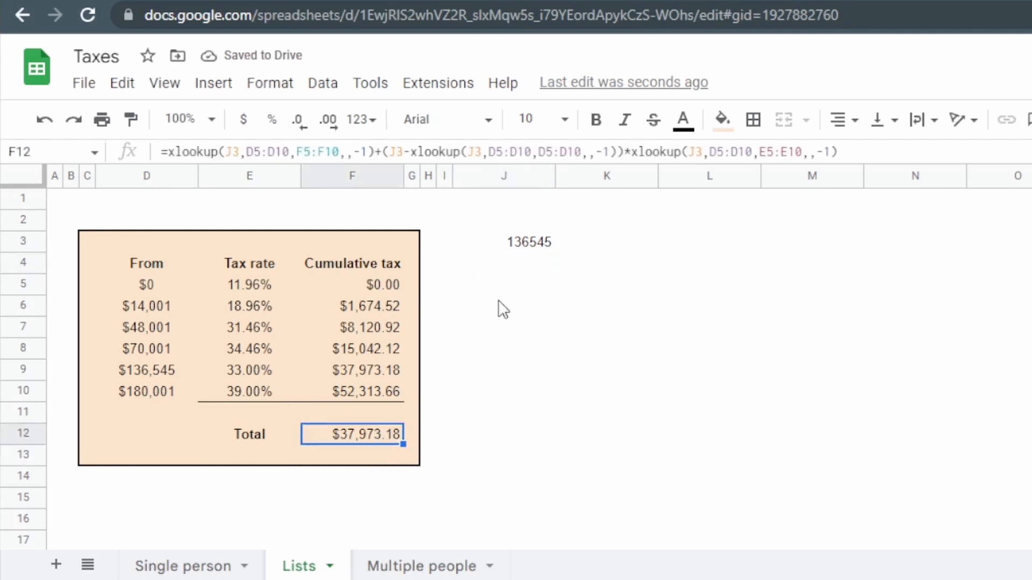
Step: Set the earnings in J3 to 180001 and compare the Total with the last bracket's cumulative tax
left_click(536, 248)
type("180")
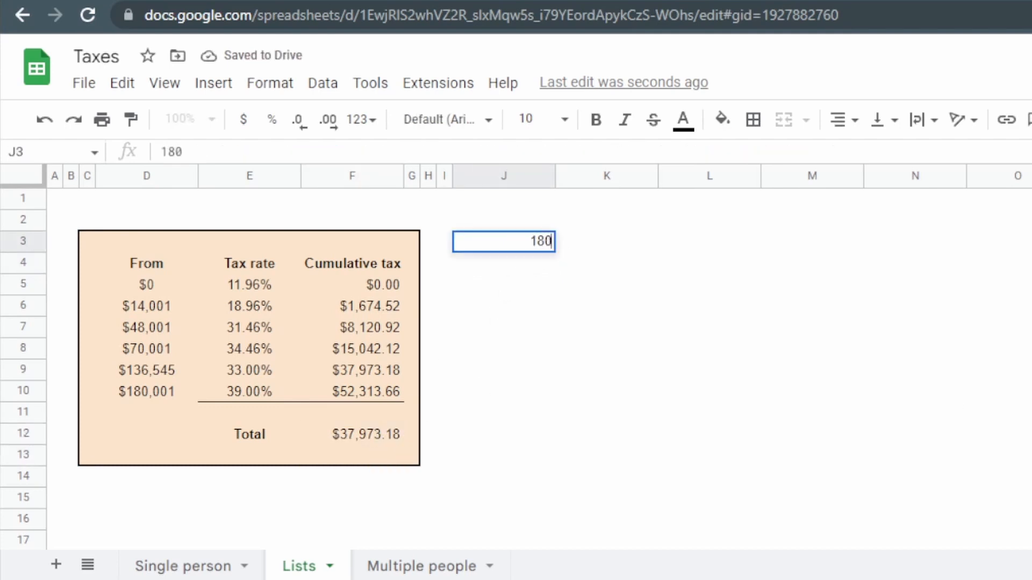
type("001")
key("Return")
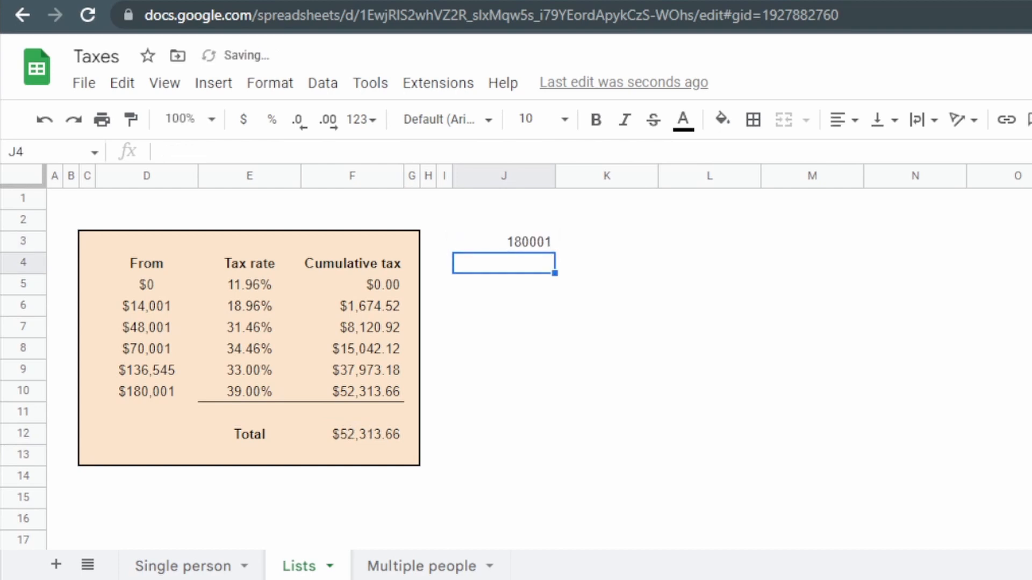
left_click_drag(379, 391, 373, 435)
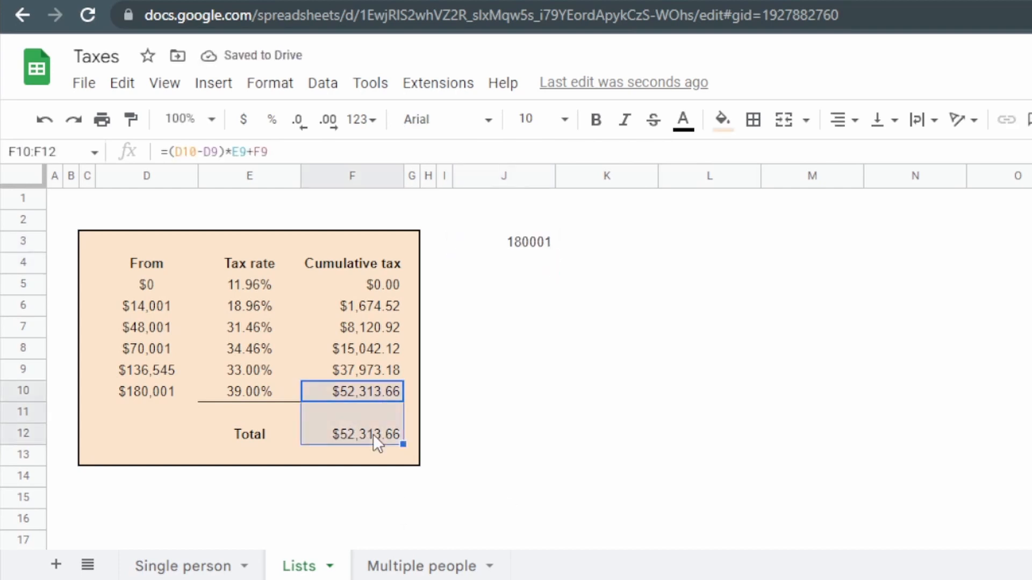
left_click(535, 248)
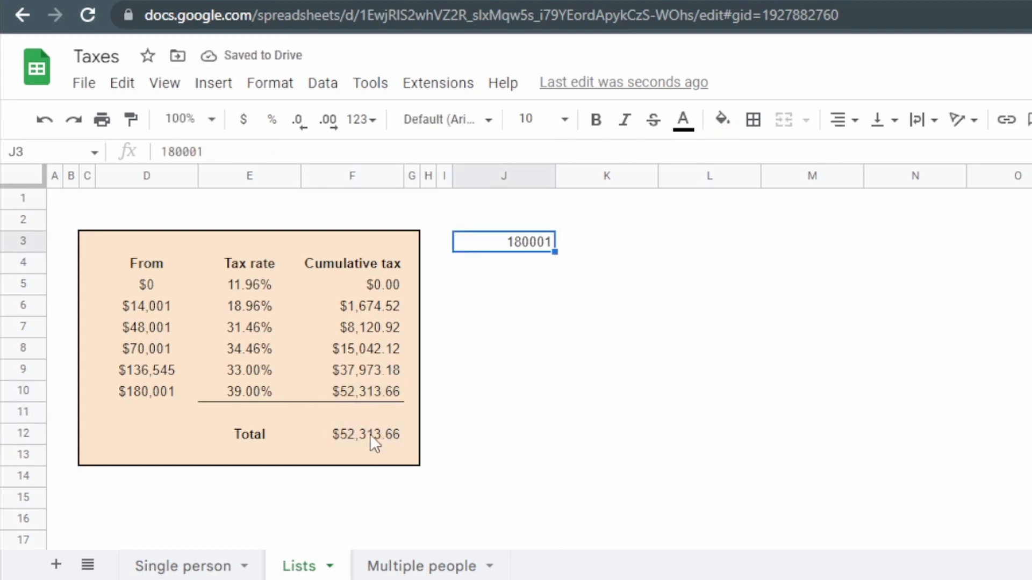
Step: Lock the ranges of the first XLOOKUP in the F12 formula as $D$5:$D$10 and $F$5:$F$10
double_click(369, 434)
key("Escape")
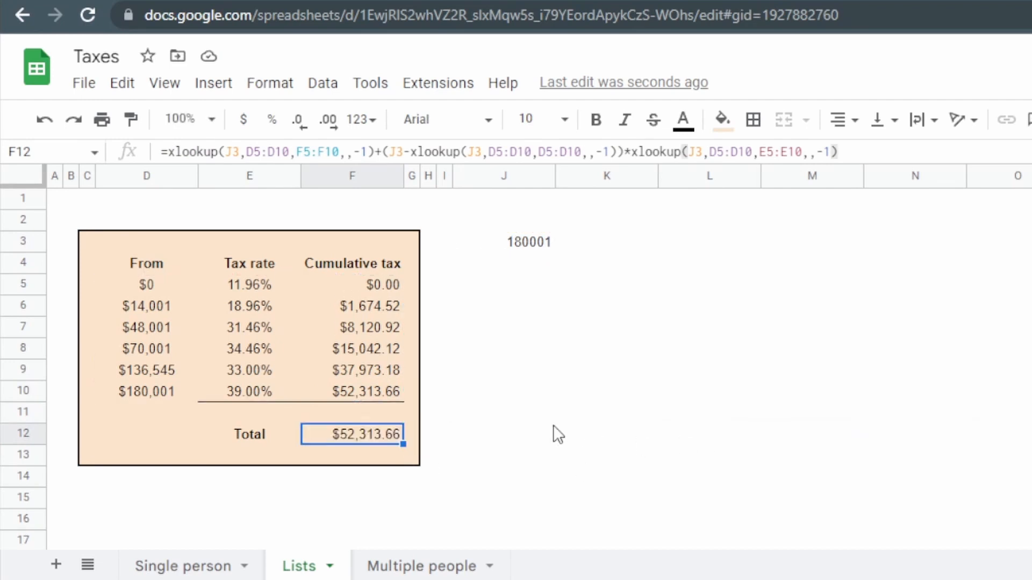
key("Return")
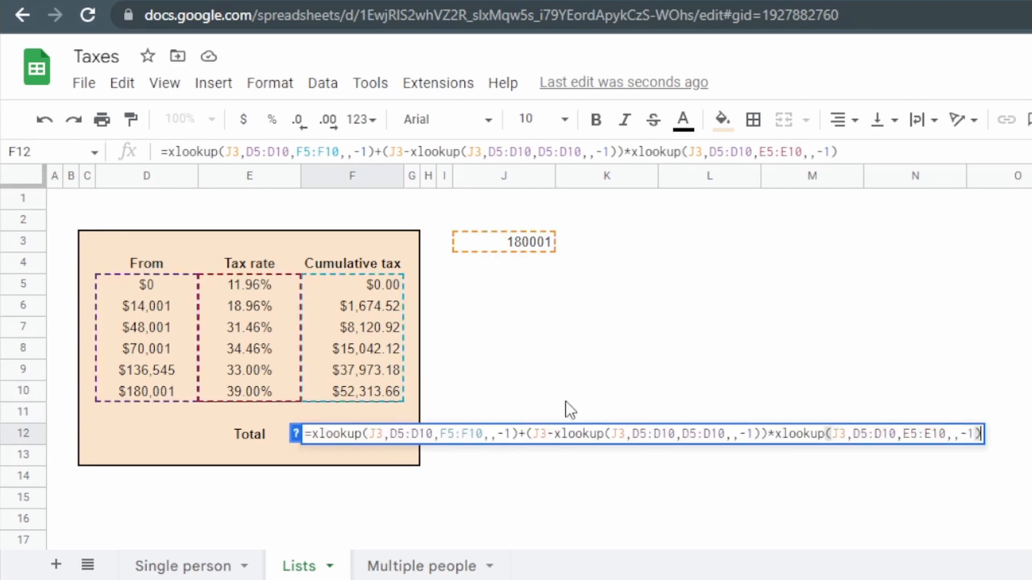
left_click(403, 433)
key("F4")
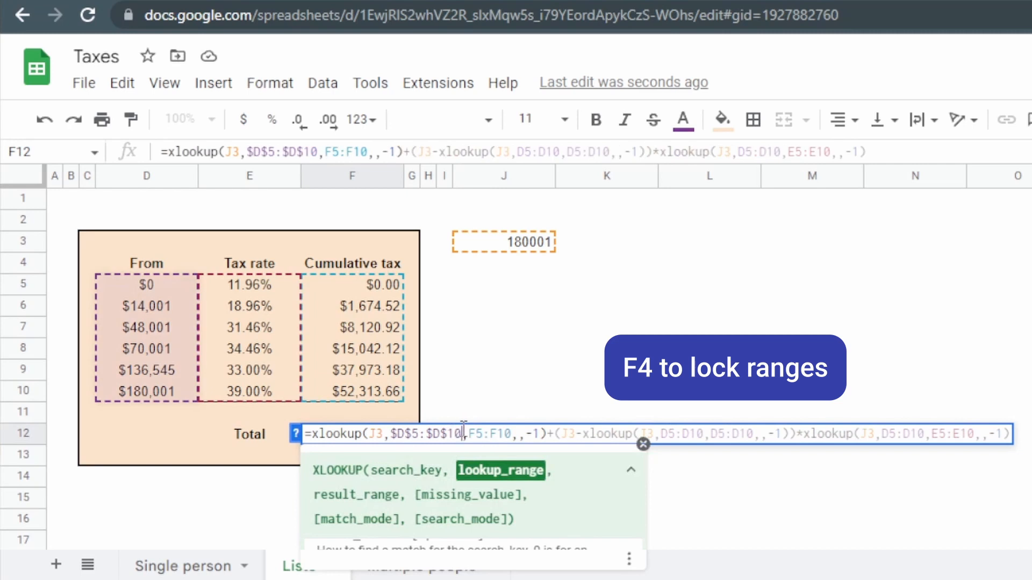
left_click(495, 430)
key("F4")
Step: Make the ranges in the second and third XLOOKUPs of F12 absolute, using $D$5:$D$10 and $E$5:$E$10, and complete the formula
left_click(718, 433)
key("F4")
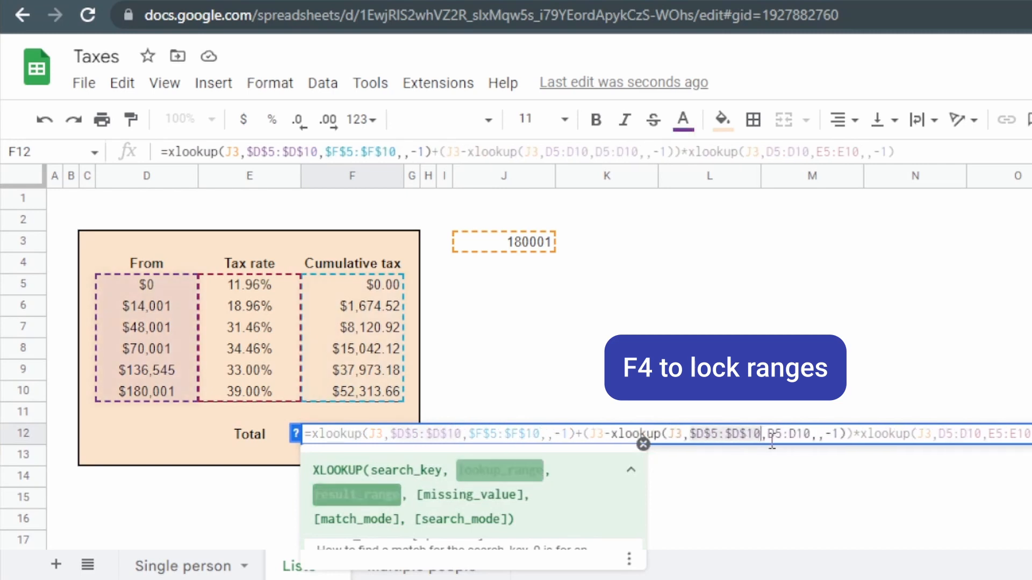
left_click(779, 436)
key("F4")
left_click(977, 432)
key("F4")
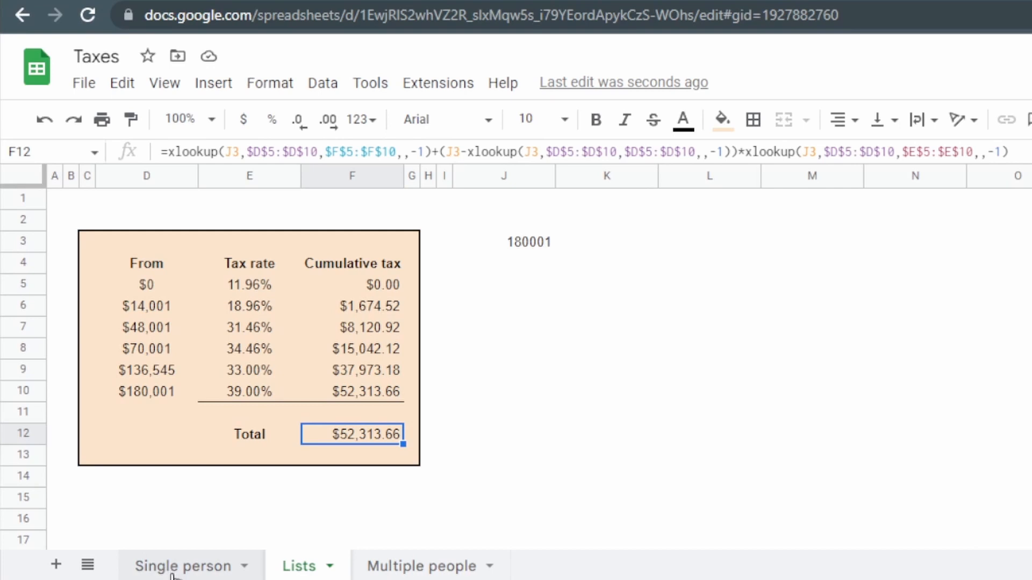
Step: On the Single person sheet, insert six rows below rows 10 to 15
left_click(172, 575)
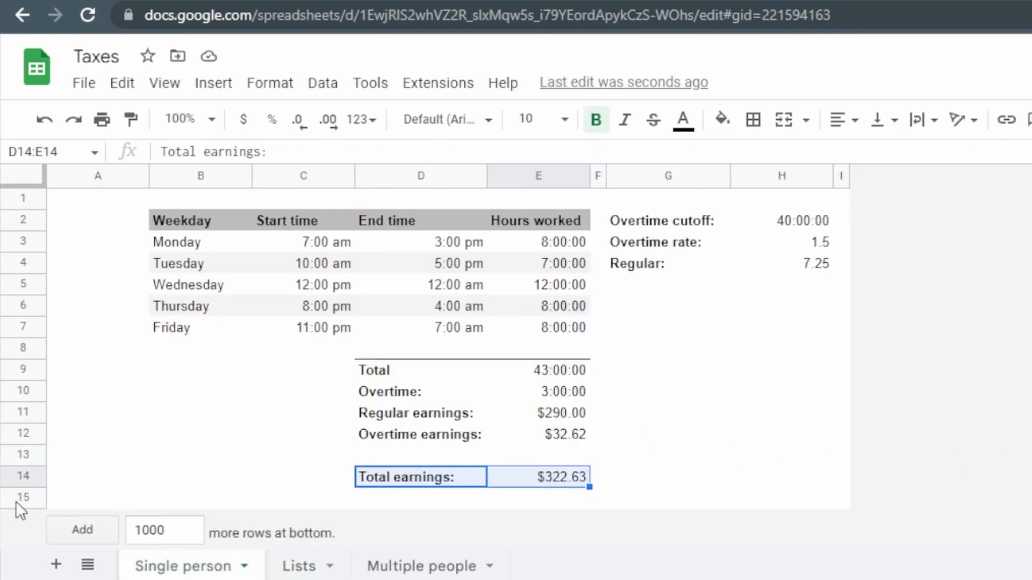
left_click_drag(15, 501, 21, 399)
right_click(22, 400)
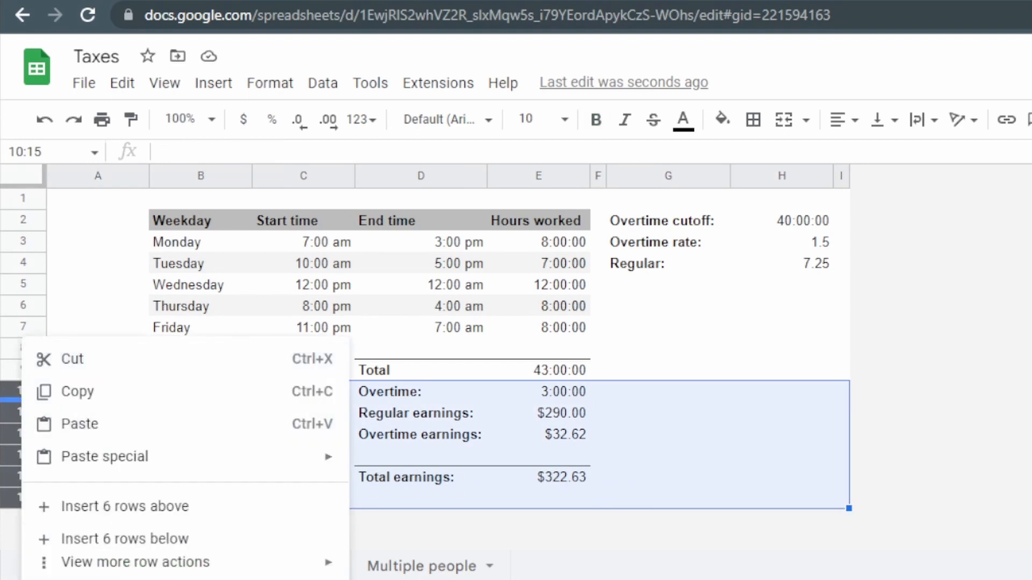
left_click(138, 540)
Step: Add a "Deductions:" label in D15 below Total earnings and enter 0 in E15
left_click(420, 479)
left_click(466, 504)
type("Deductions")
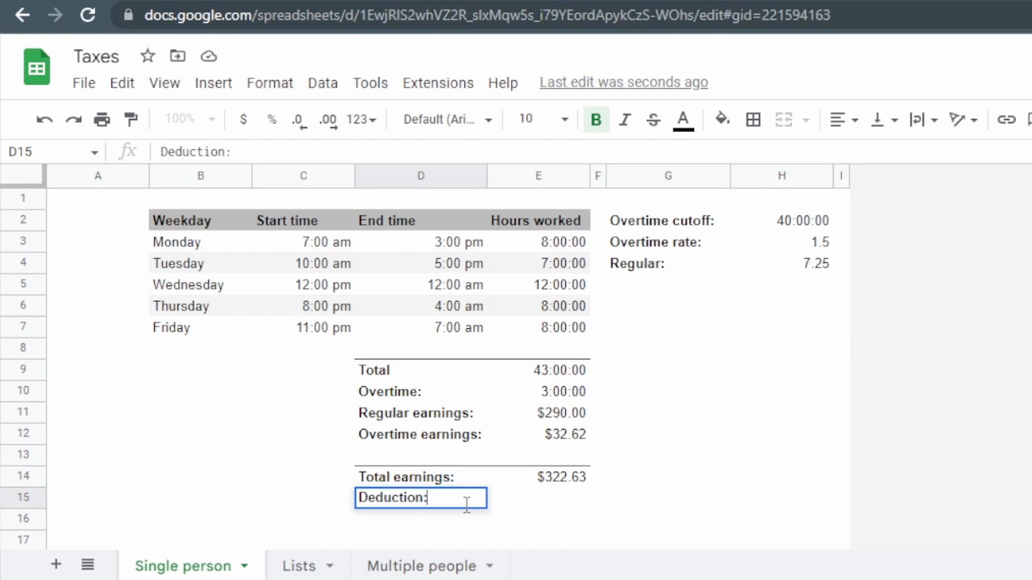
type(":")
key("Tab")
type("0")
key("Return")
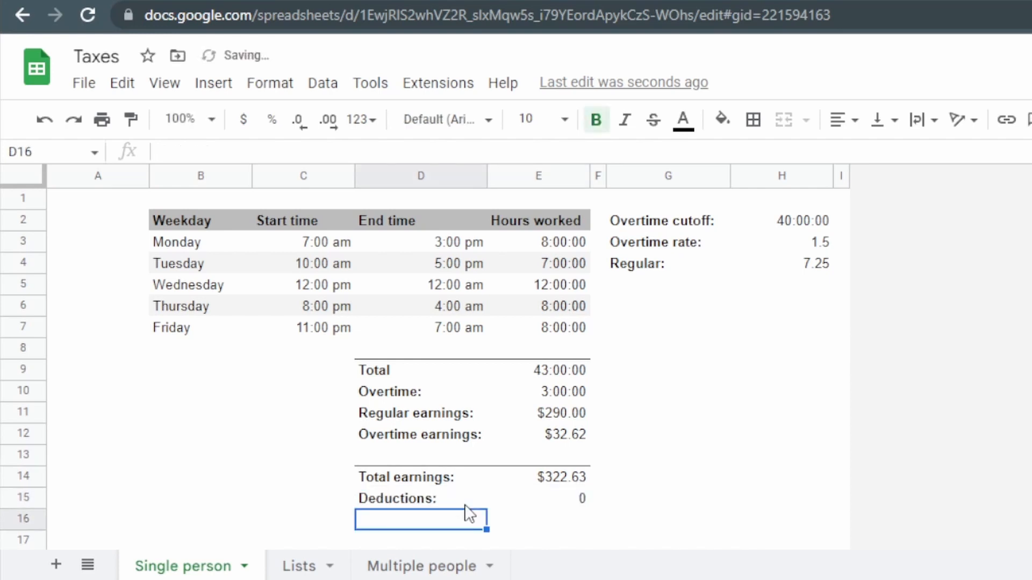
key("Up")
key("Down")
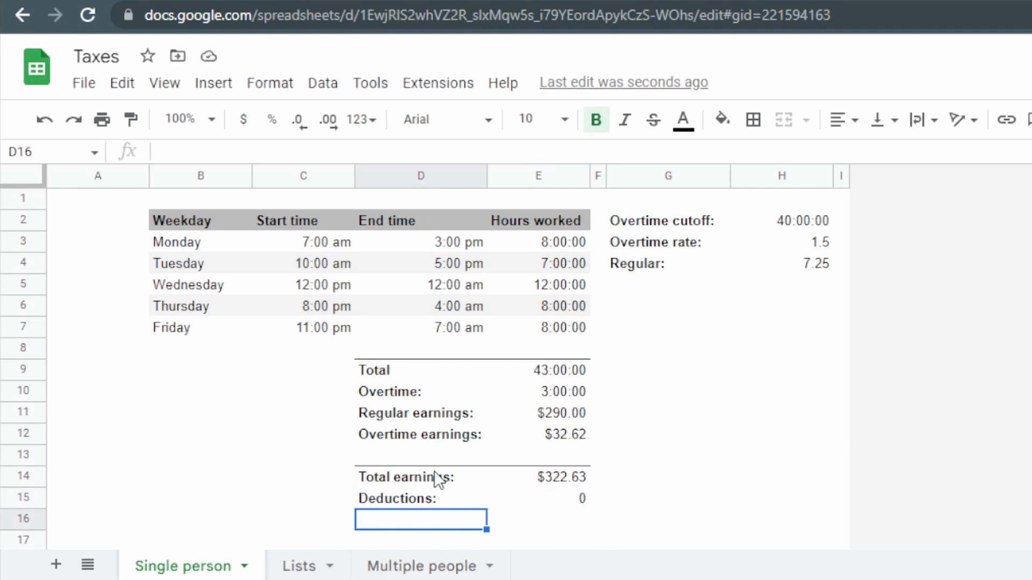
Step: Label D16 "Annual Equiv:" and calculate the annual equivalent in E16 with =(E14-E15)*52
type("Annual Equiv:")
key("Tab")
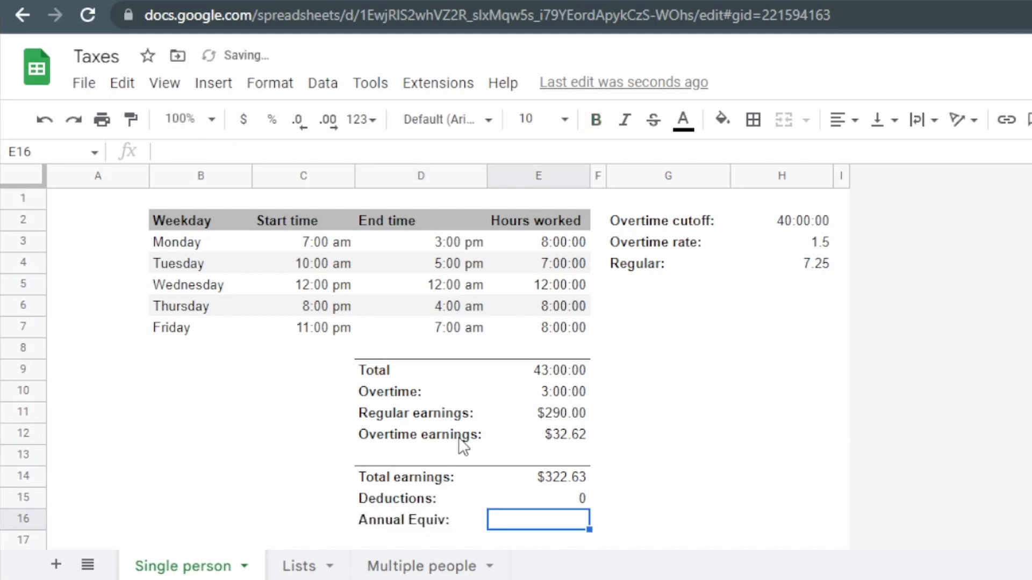
type("=(")
key("Up")
key("Up")
type("-")
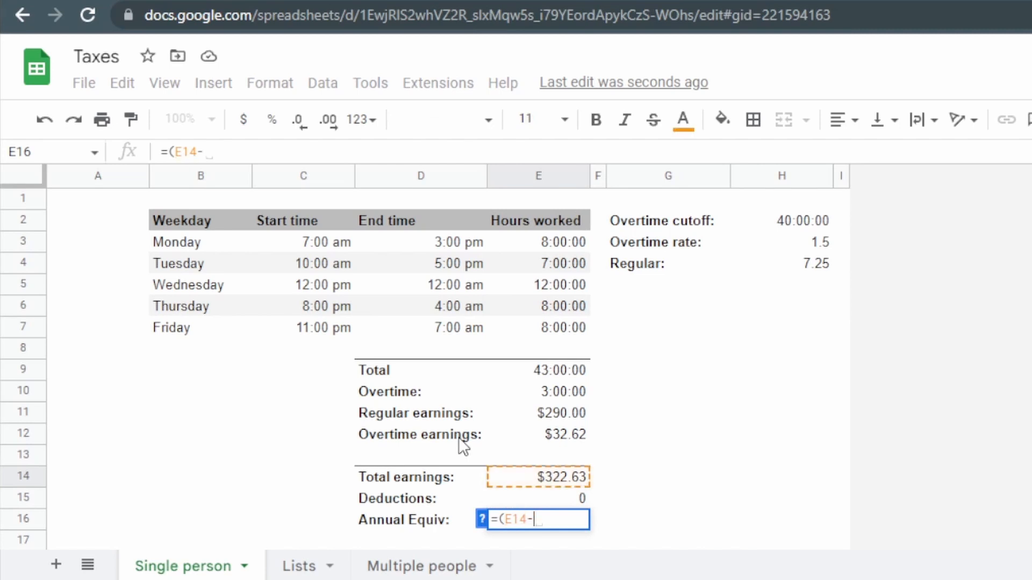
key("Up")
type(")")
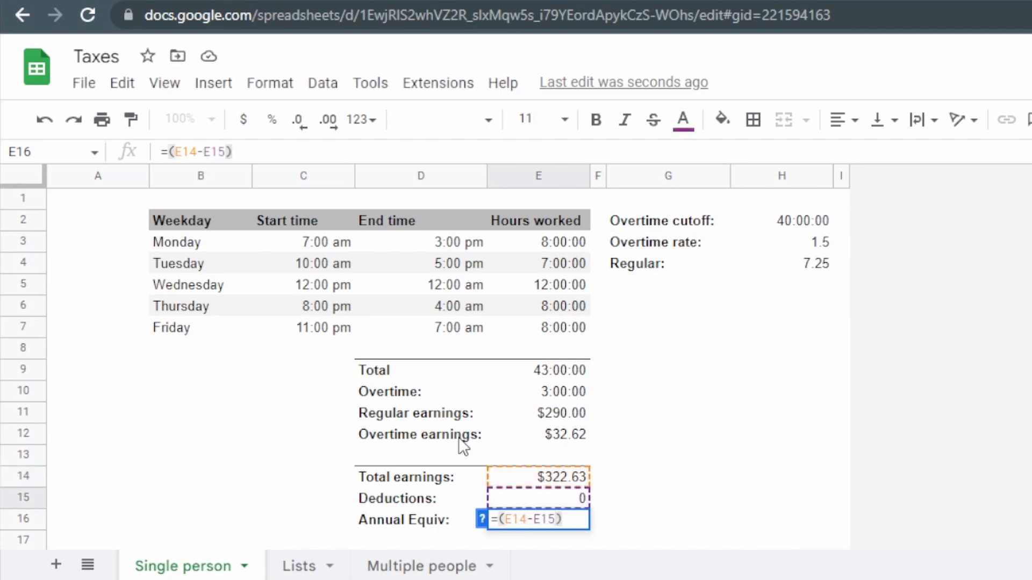
type("*52")
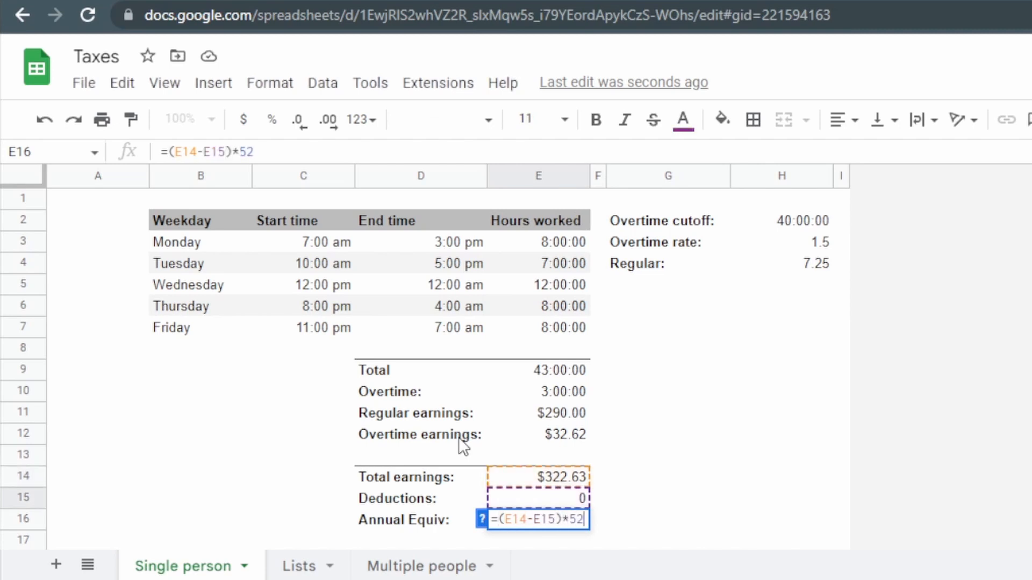
key("Return")
key("Up")
key("Right")
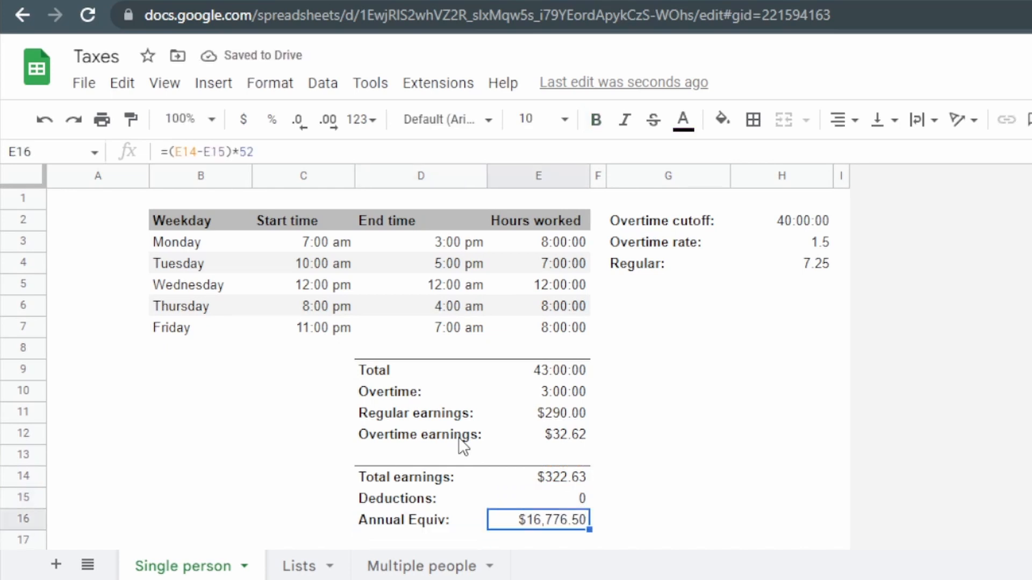
Step: Set the Regular pay rate in H4 to 25 and check the annual equivalent formula in E16
left_click(814, 266)
type("25")
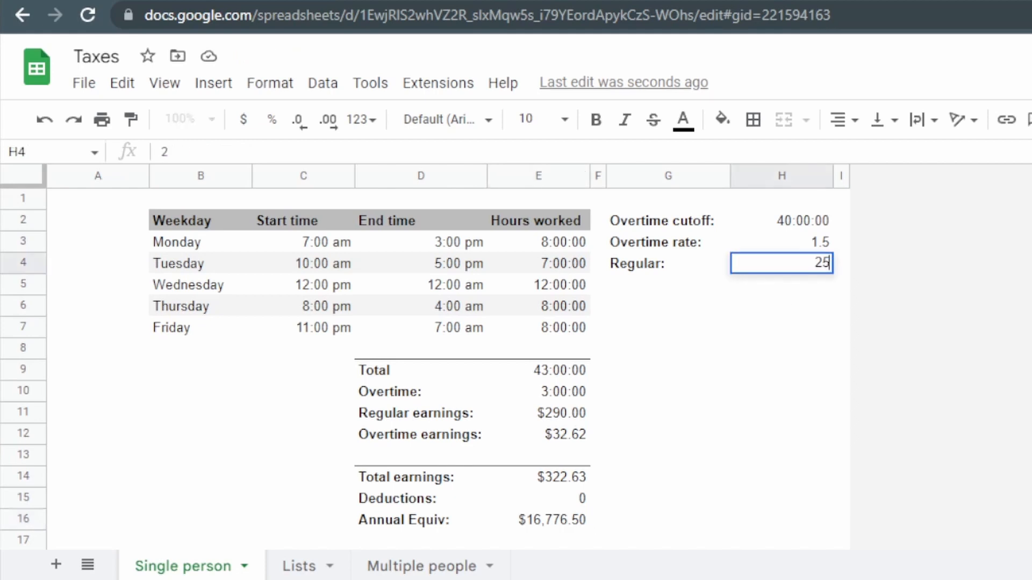
key("Return")
left_click(569, 523)
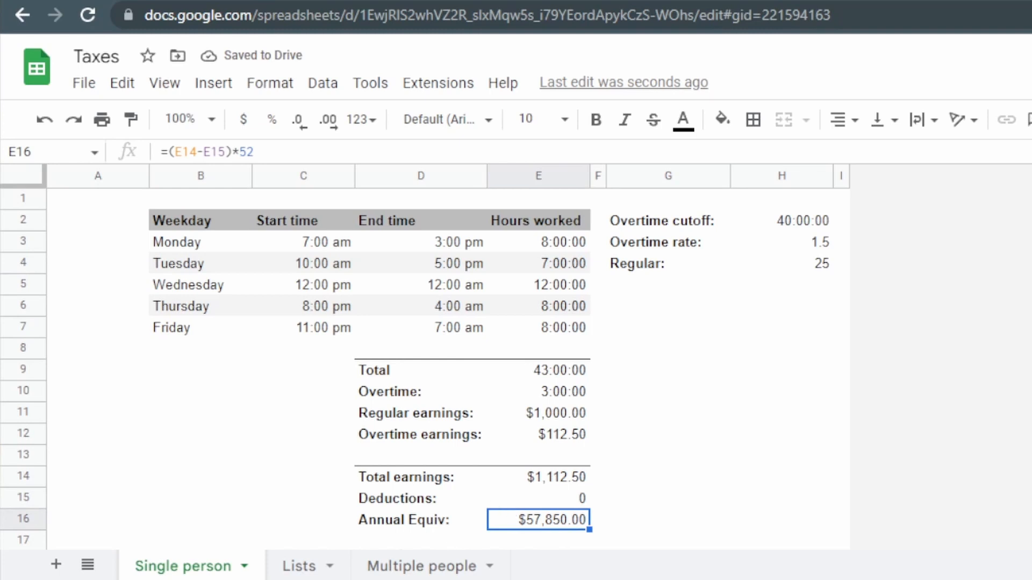
Step: Label D17 "Tax:" and copy the total tax formula from F12 of the Lists sheet into E17
left_click(380, 545)
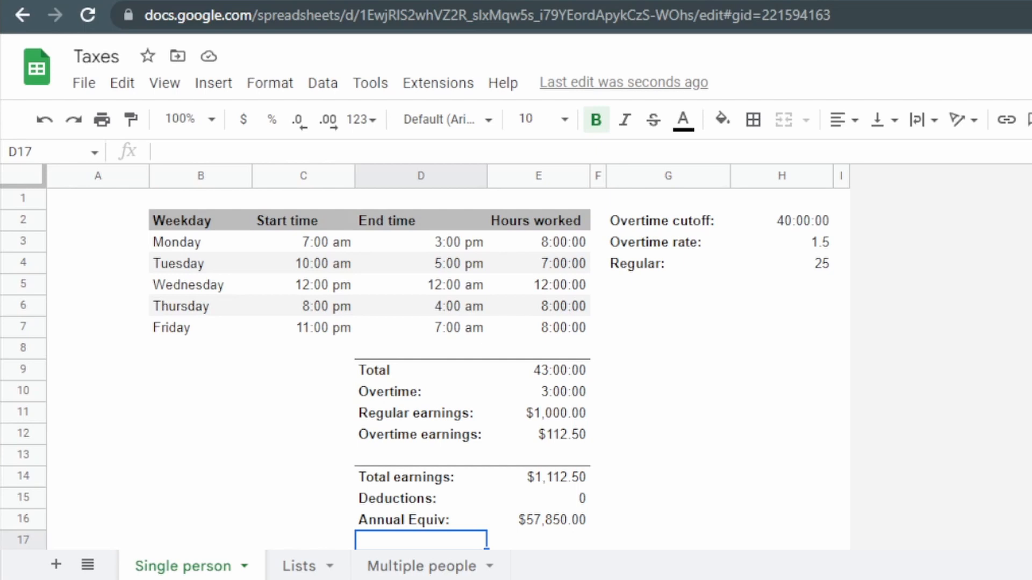
type("Tax:")
key("Tab")
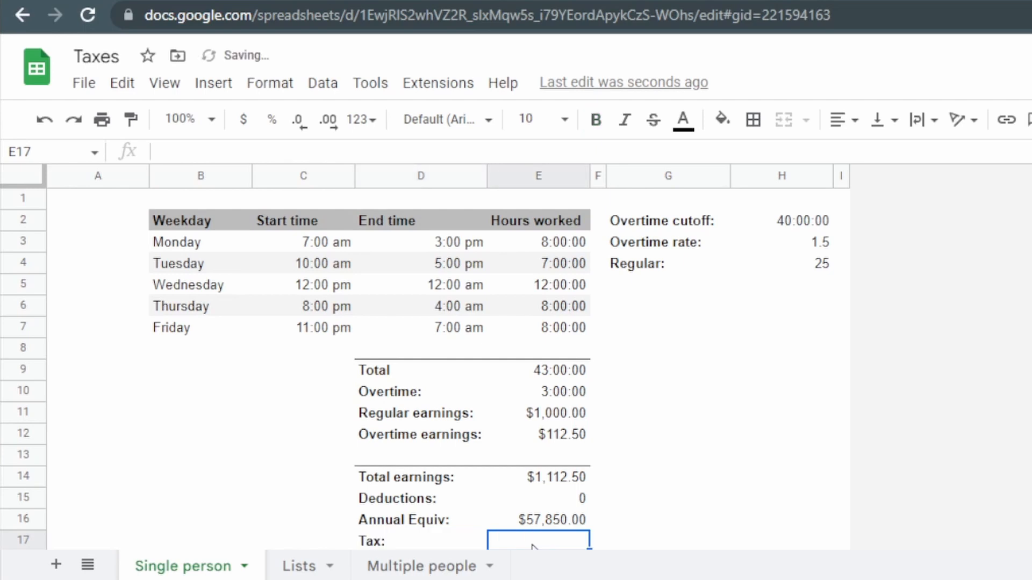
left_click(306, 564)
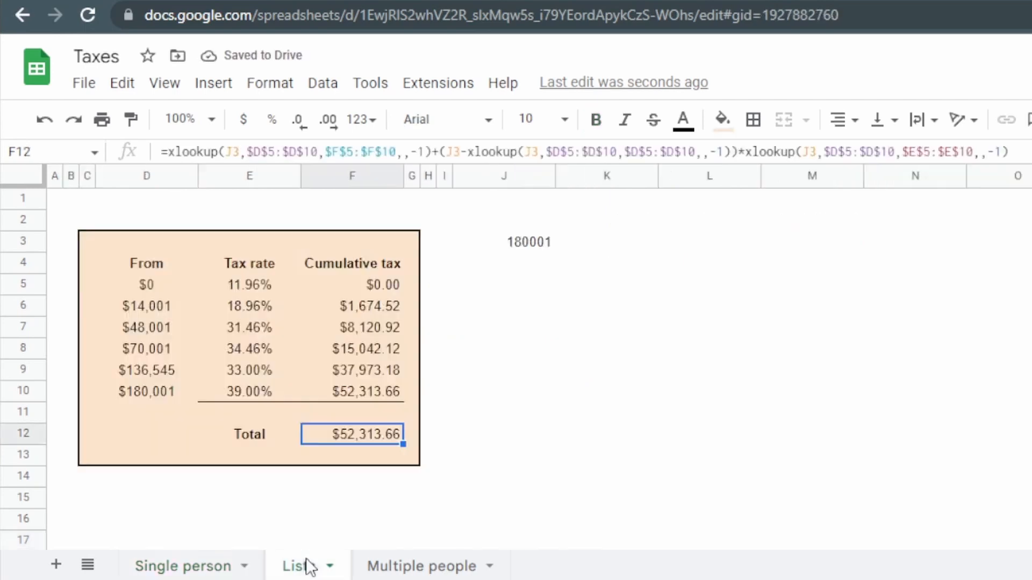
left_click(182, 566)
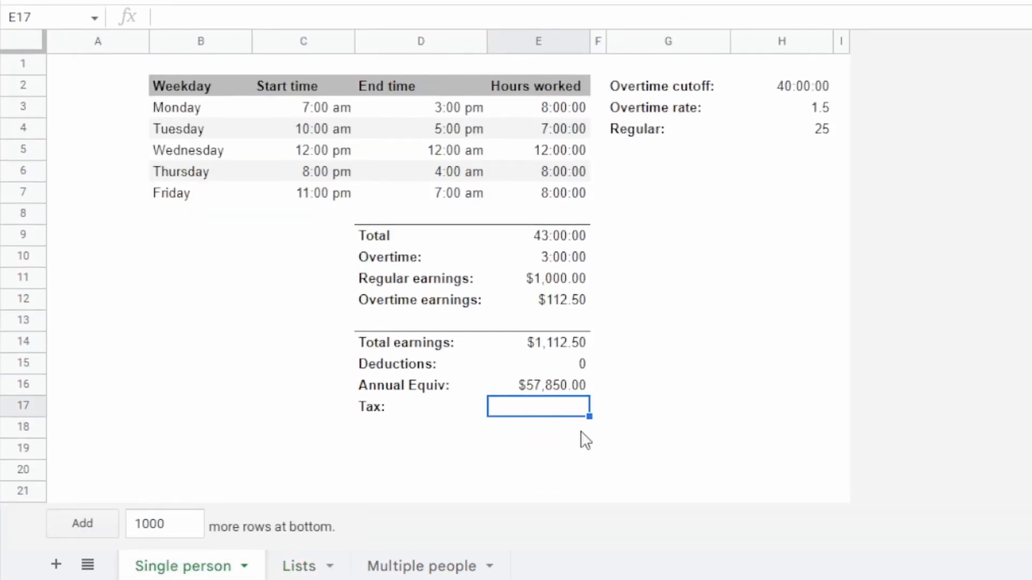
key("ctrl+v")
Step: Check the references in E17's pasted formula and set up a find and replace of I8 with E16
key("F2")
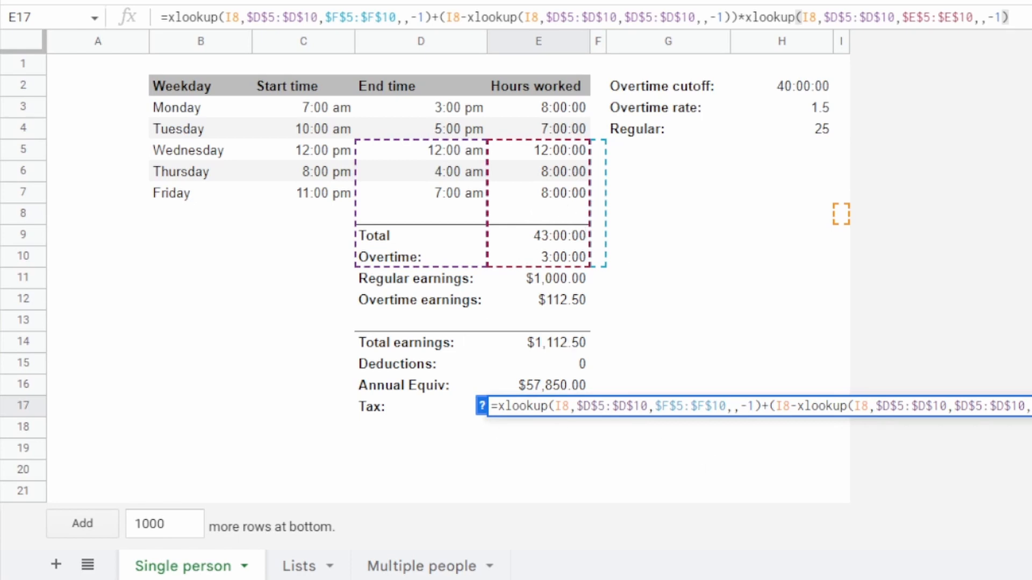
double_click(560, 412)
left_click(564, 412)
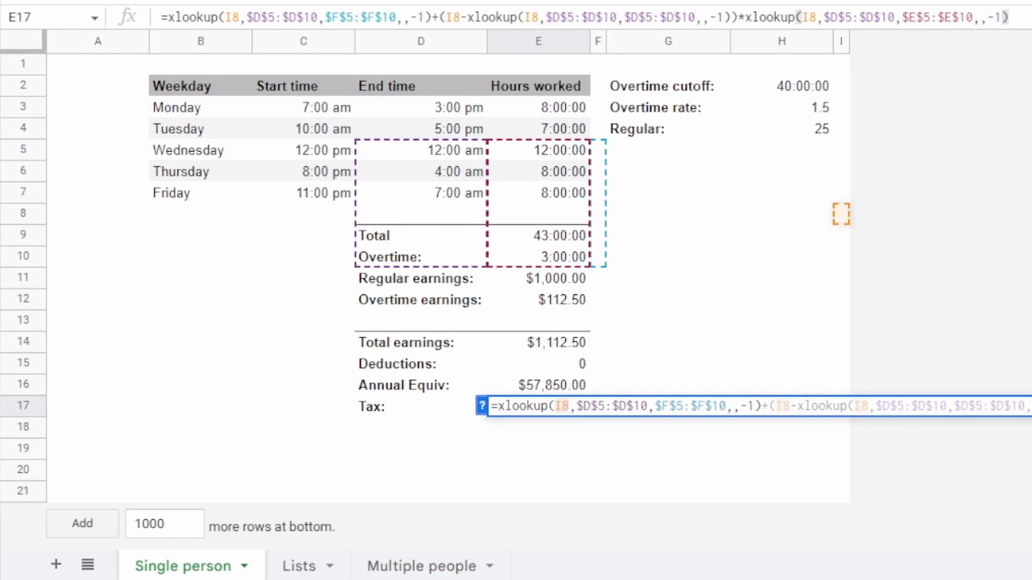
key("Escape")
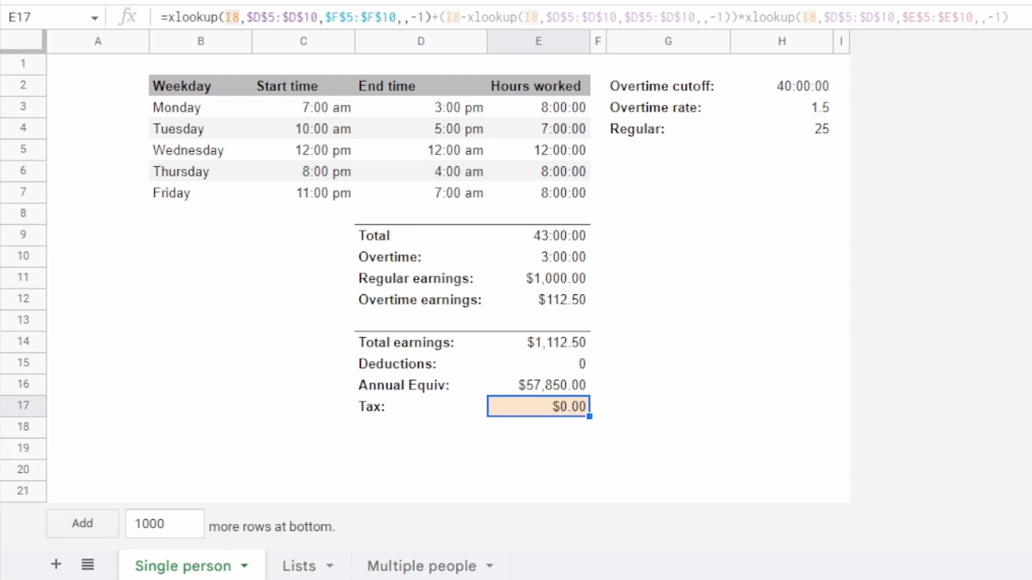
key("ctrl+h")
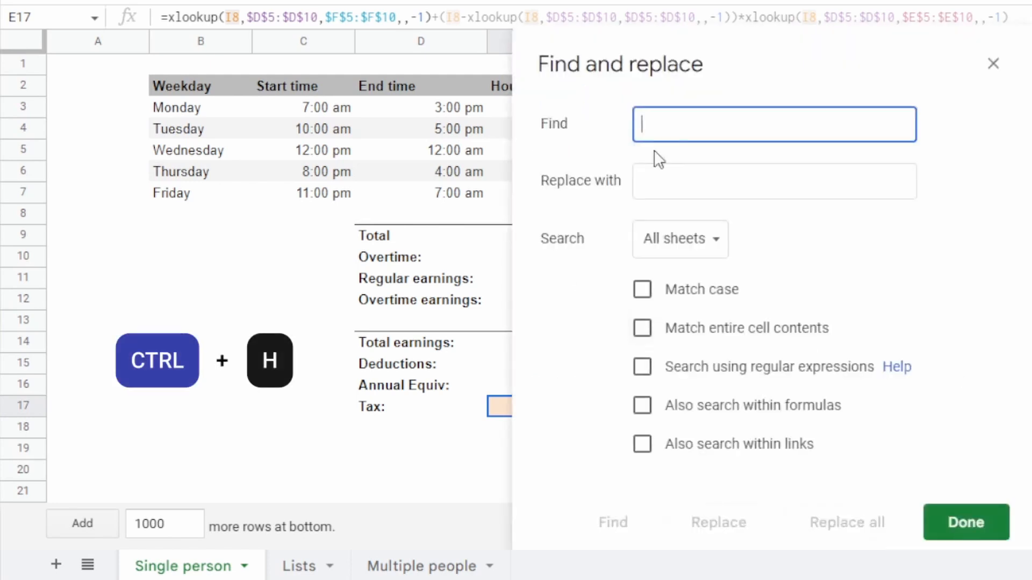
type("I8")
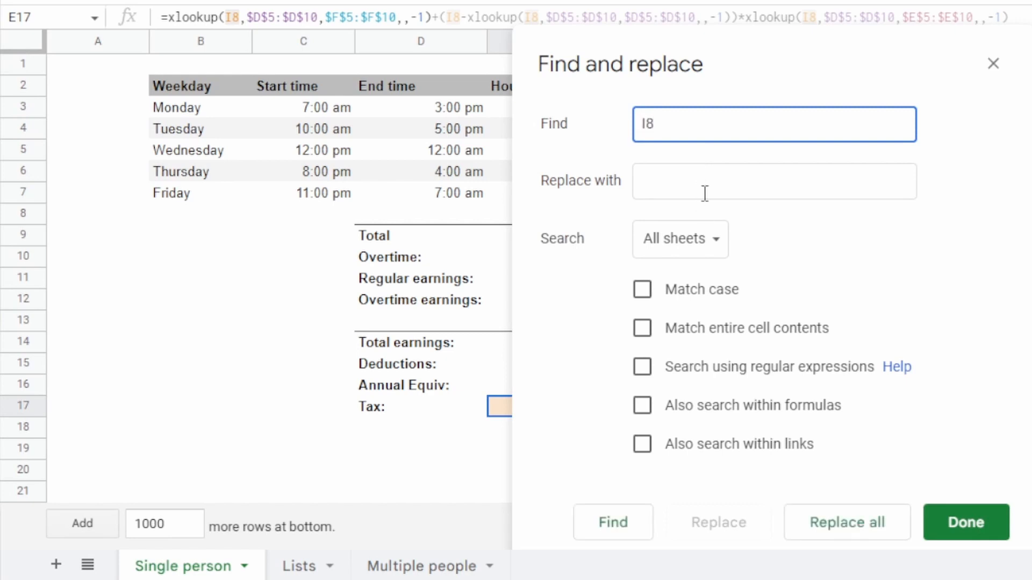
left_click(705, 194)
type("E16")
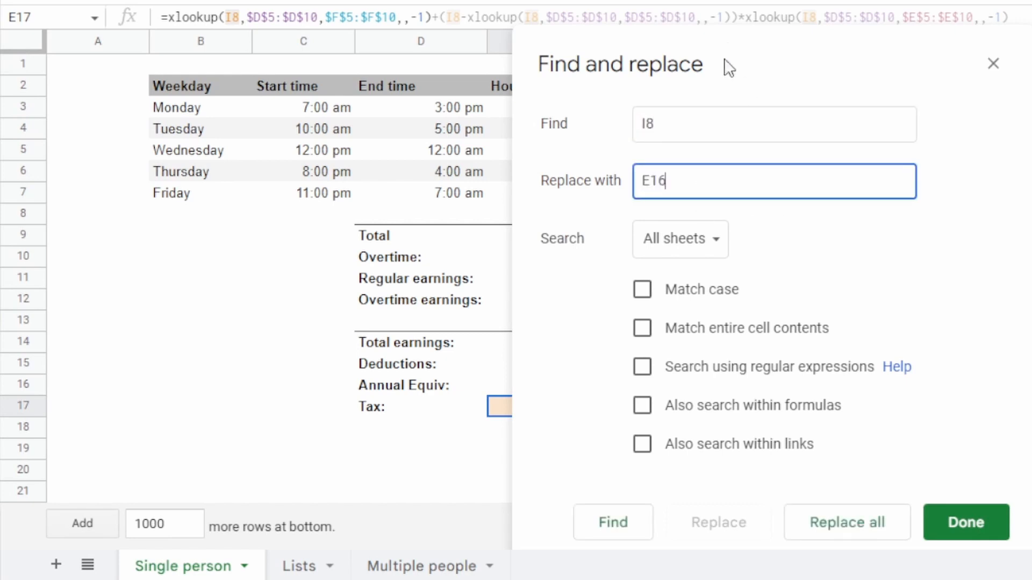
Step: Restrict the replacement to the specific range 'Single person'!E17, include formulas in the search, and replace all instances
left_click_drag(724, 58, 908, 159)
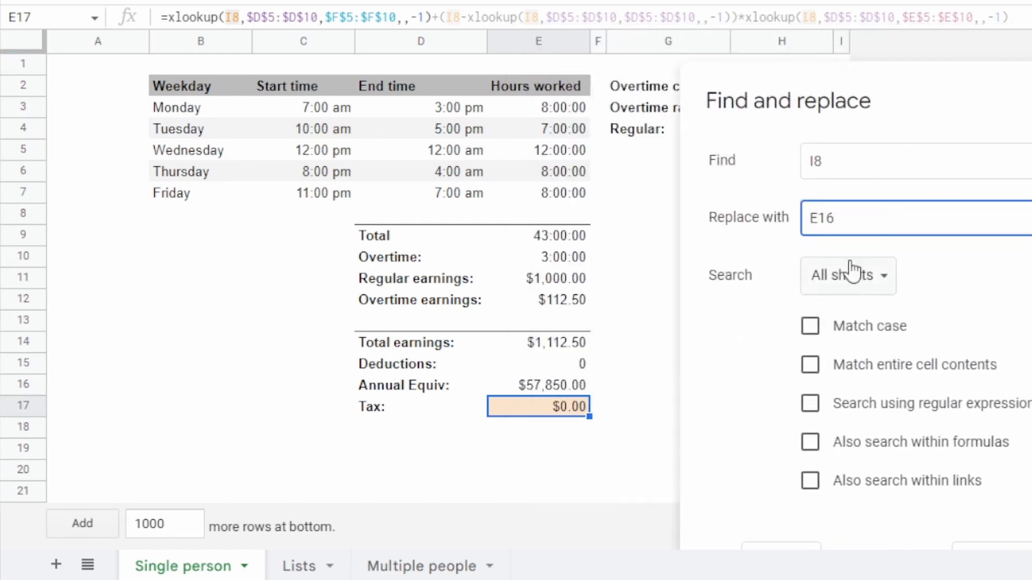
left_click(669, 277)
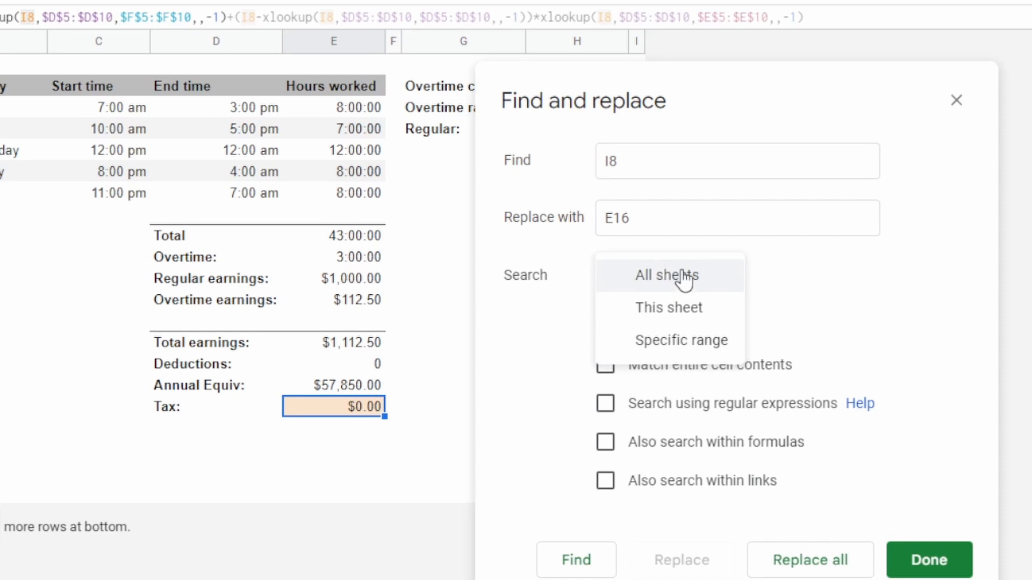
left_click(680, 344)
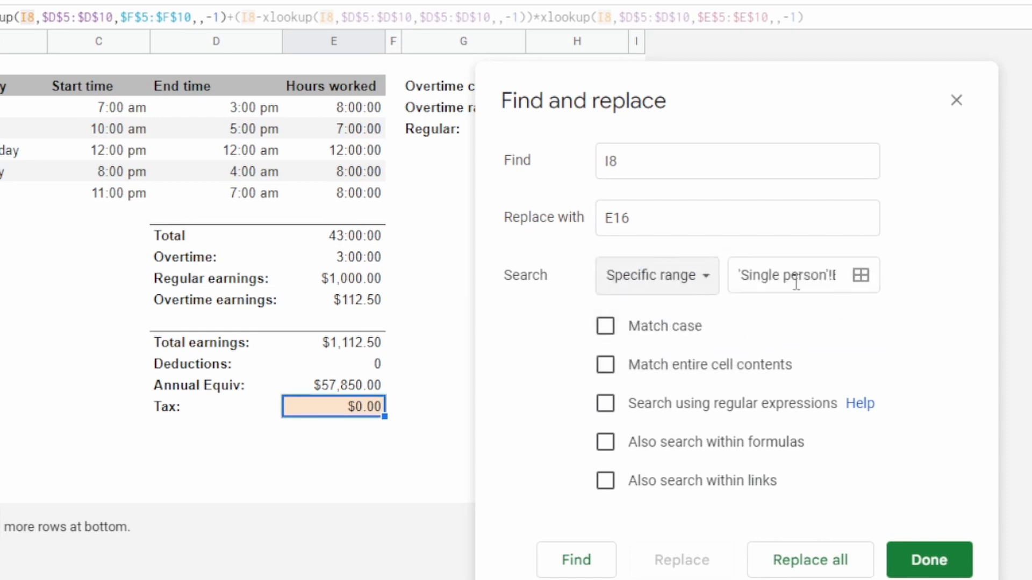
left_click_drag(790, 285, 836, 284)
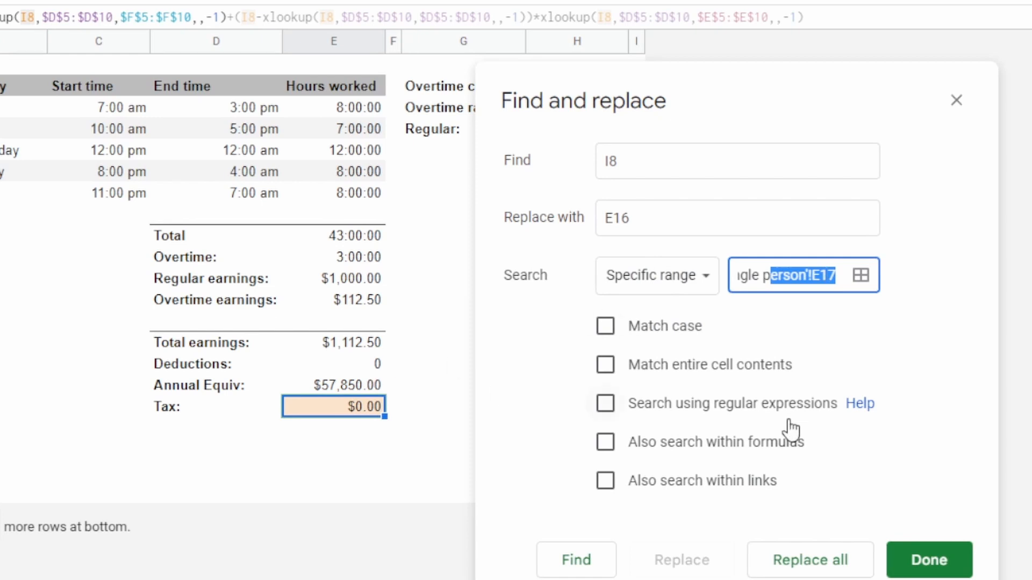
left_click(710, 445)
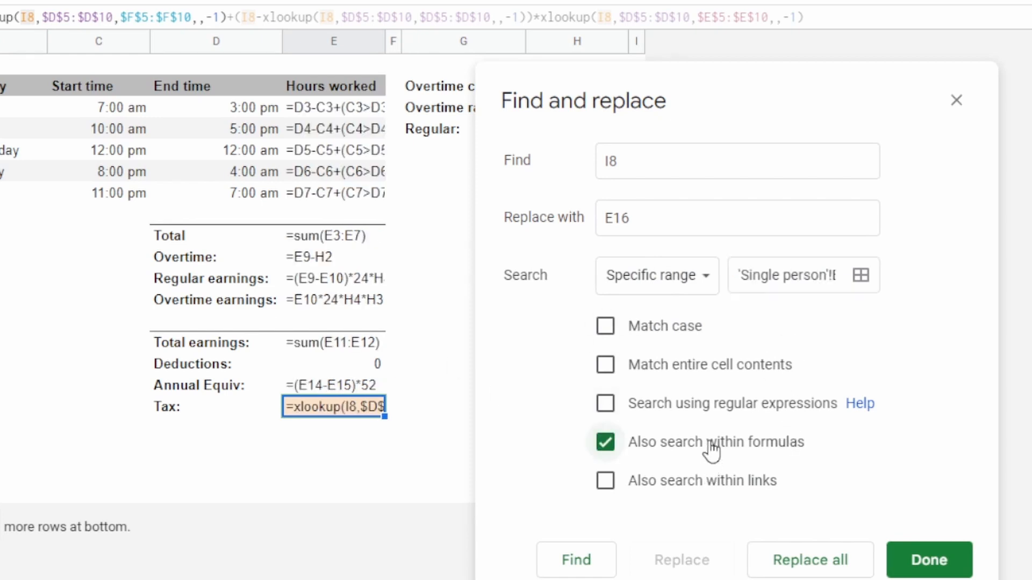
left_click(819, 561)
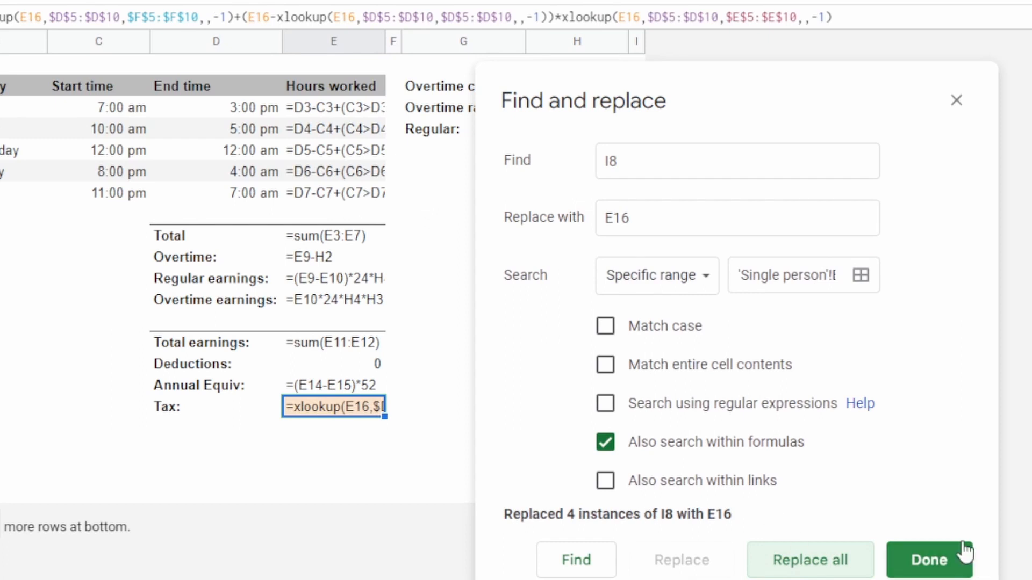
left_click(963, 562)
Step: Prefix the first lookup range $D$5:$D$10 in E17's tax formula with the sheet reference Lists!
key("Return")
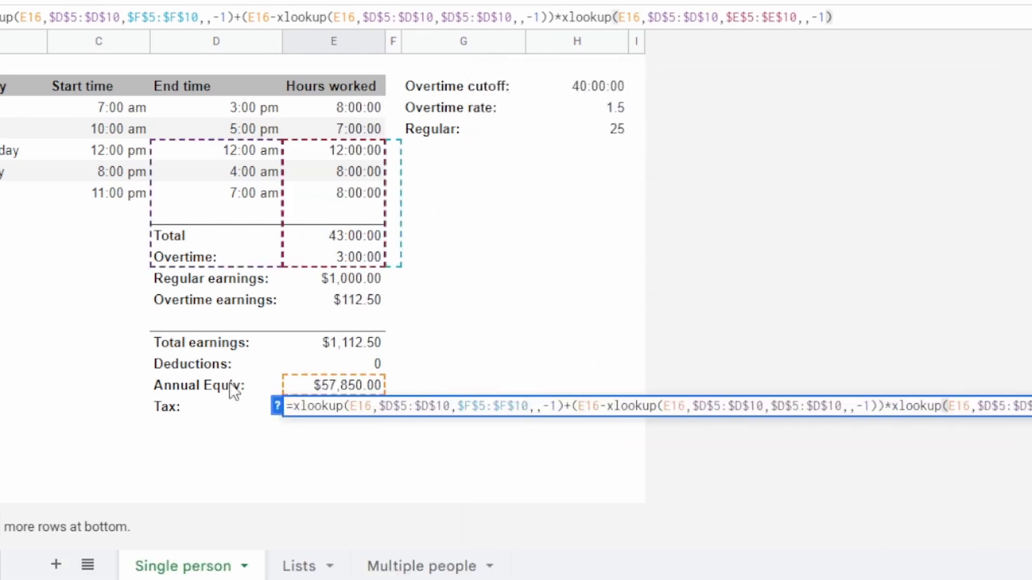
left_click_drag(365, 404, 350, 406)
left_click_drag(379, 407, 531, 408)
left_click_drag(706, 406, 813, 406)
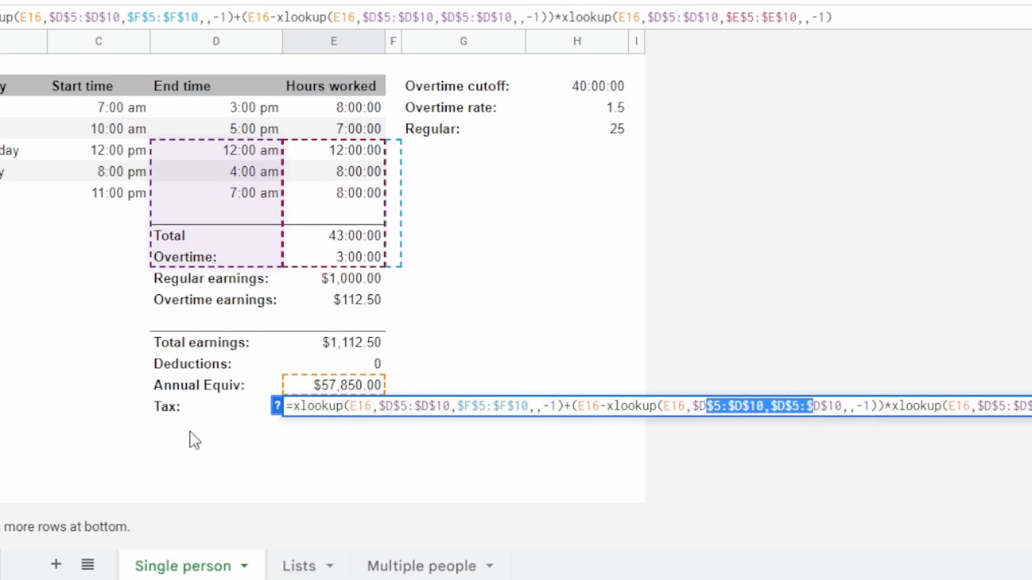
left_click(378, 406)
type("Lists!$D$5:$D$10,$F$5:$F$10,,-1)+(E16-xlookup(E16,$D")
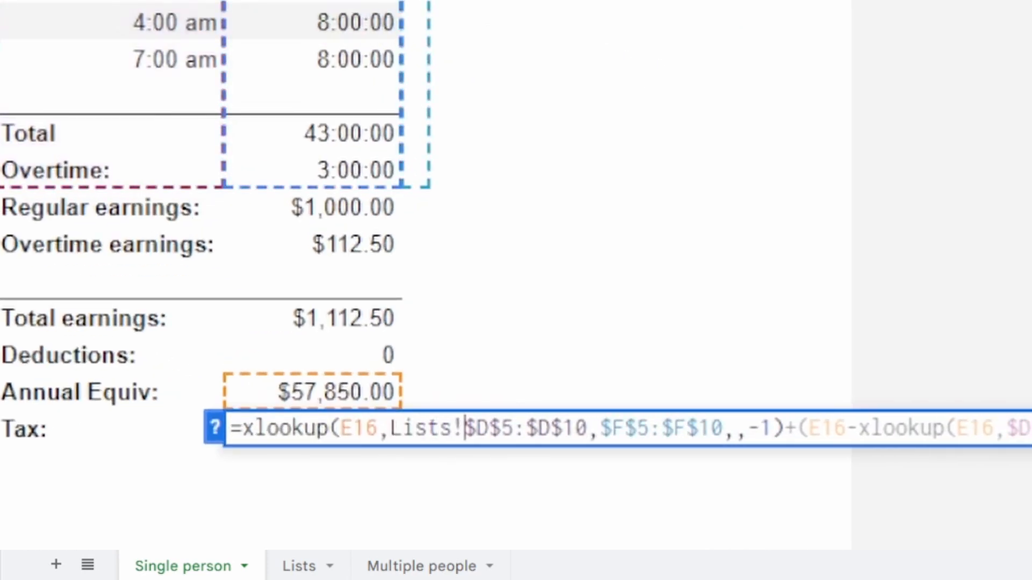
Step: Copy the Lists! prefix within E17's formula and add it before the $F$5:$F$10 result range
key("shift+Left")
key("shift+Left")
key("shift+Left")
key("shift+Left")
key("shift+Left")
key("shift+Left")
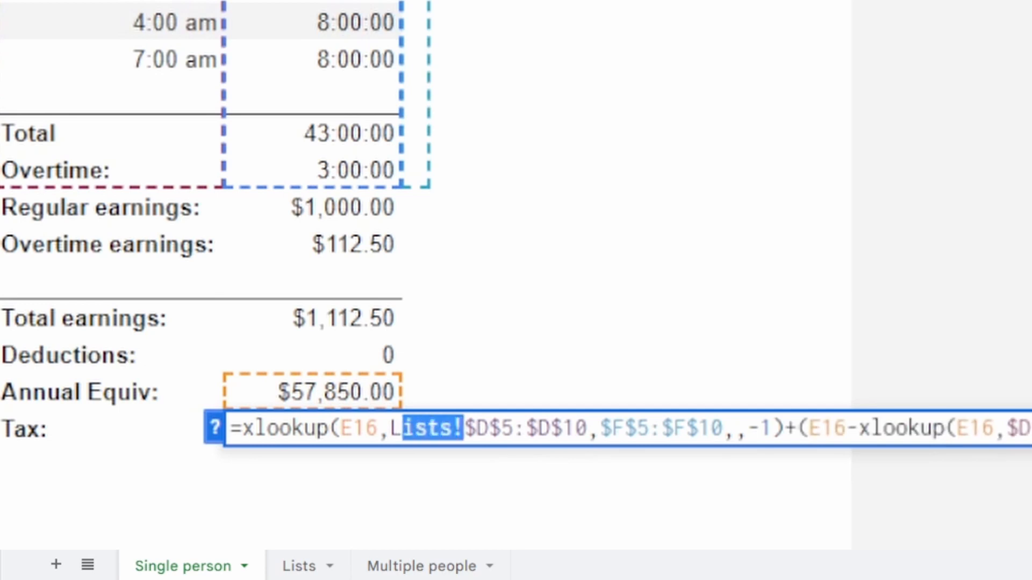
key("ctrl+c")
left_click(600, 429)
key("ctrl+v")
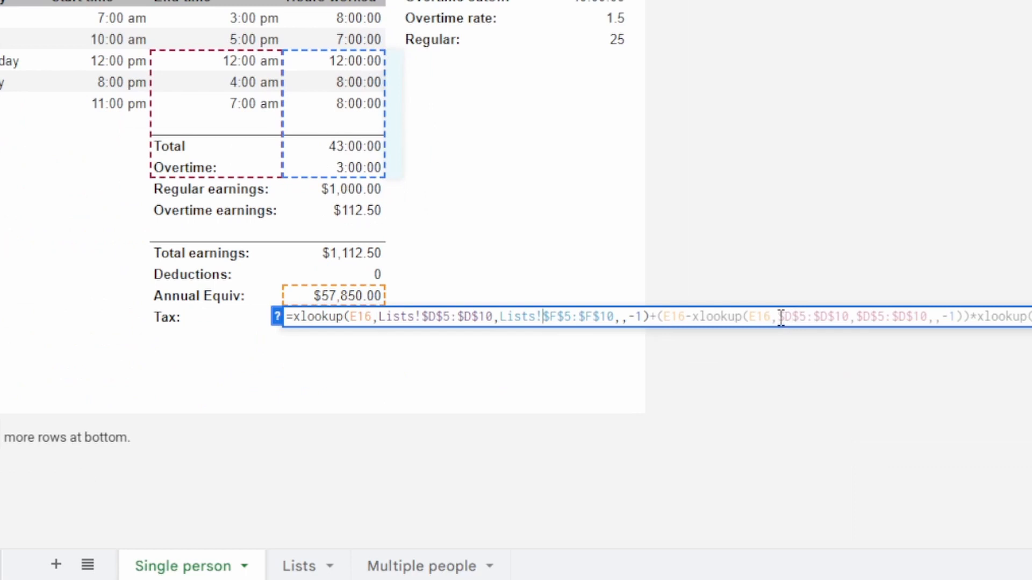
Step: Add the Lists! prefix to all ranges in the second and third XLOOKUPs of E17 and complete the formula
left_click(781, 318)
key("ctrl+v")
left_click(896, 317)
key("ctrl+v")
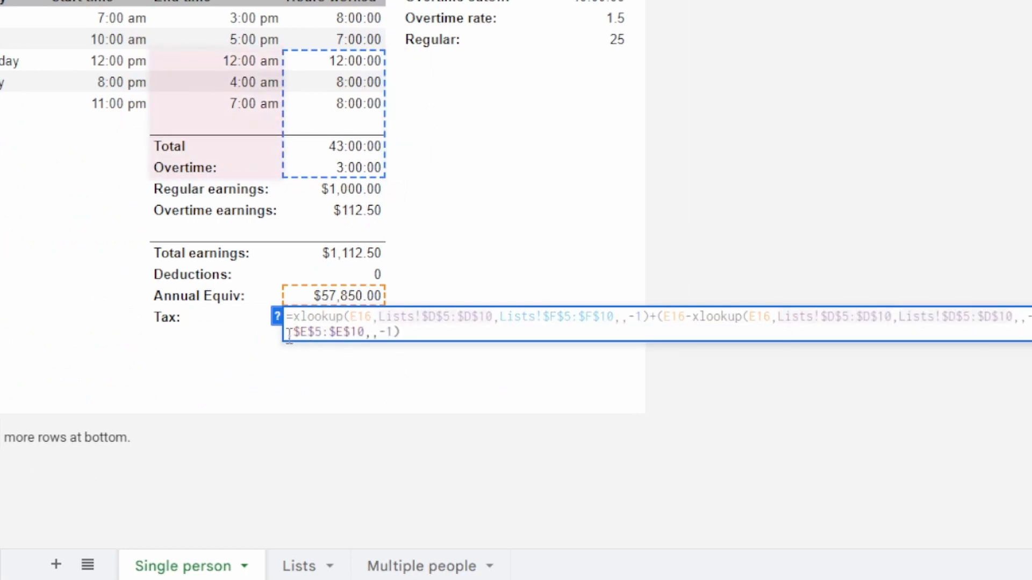
key("Return")
key("Up")
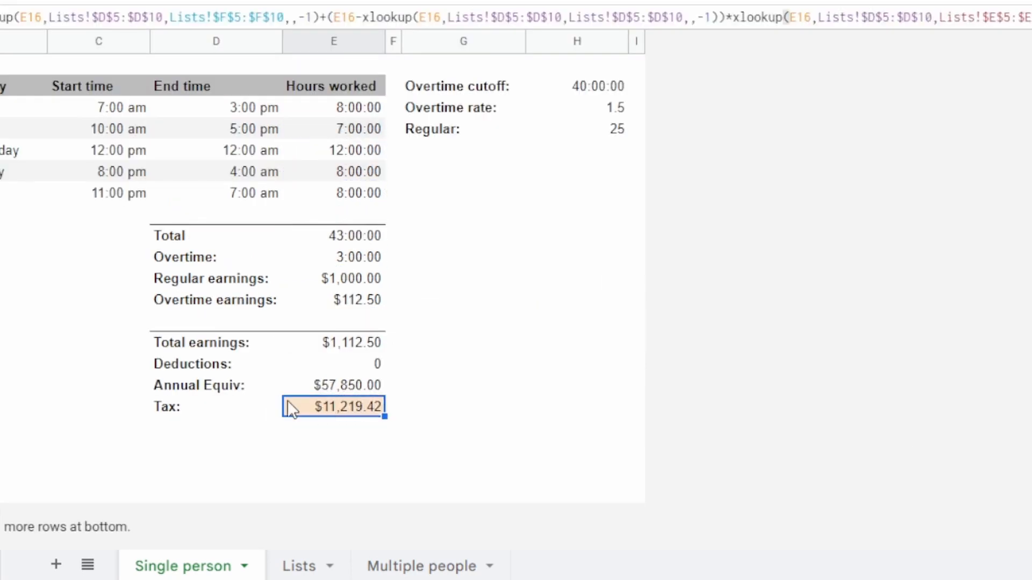
Step: Change the label in D17 to "Annual Equiv Tax:"
key("Return")
key("Escape")
key("Left")
type("Annual Equiv Tax:")
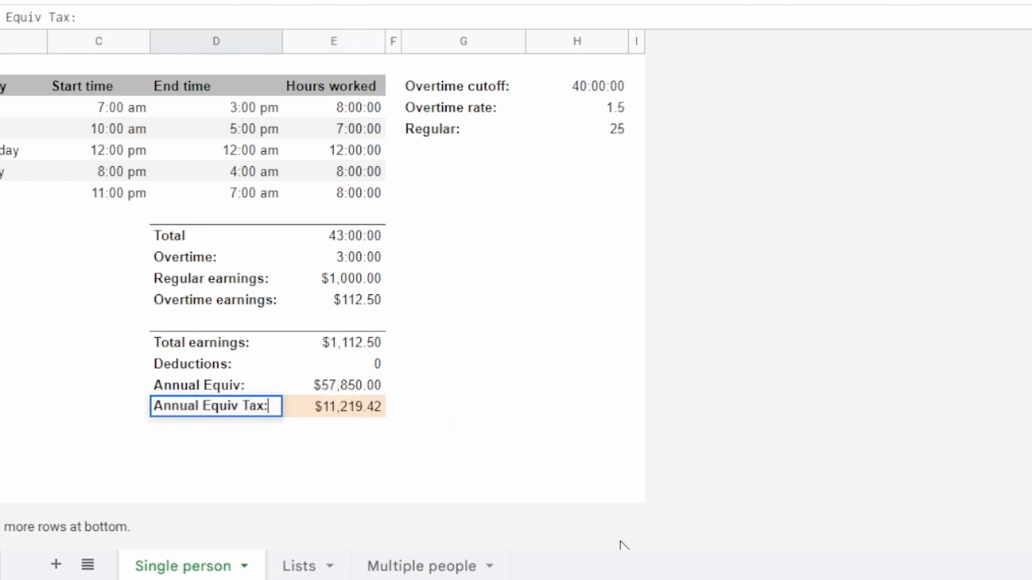
key("Return")
Step: Label D18 "Weekly Tax:" and calculate the weekly tax in E18 with =E17/52
type("W")
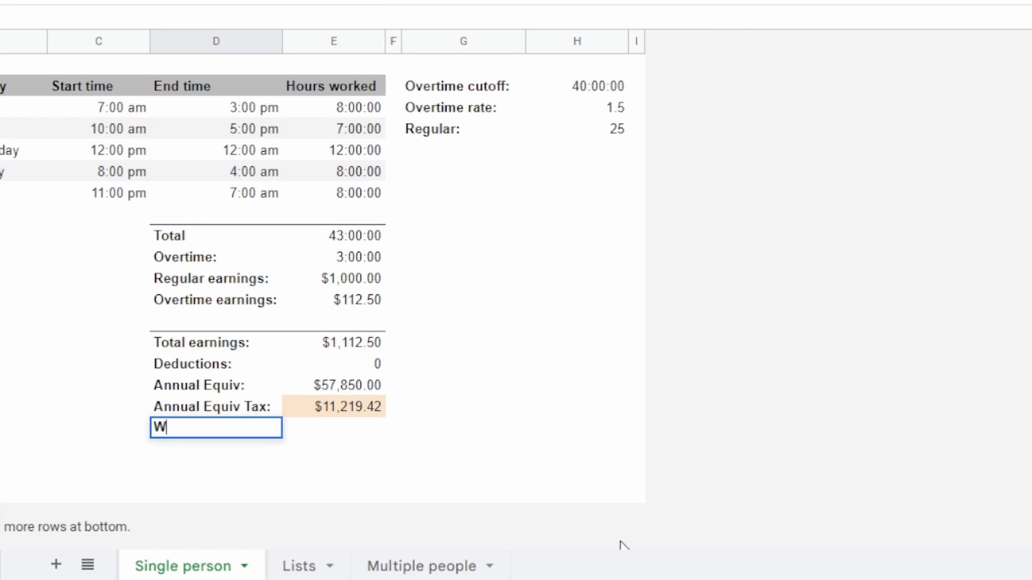
type("eekly Tax:")
key("Tab")
type("=E17/52")
key("Return")
key("Up")
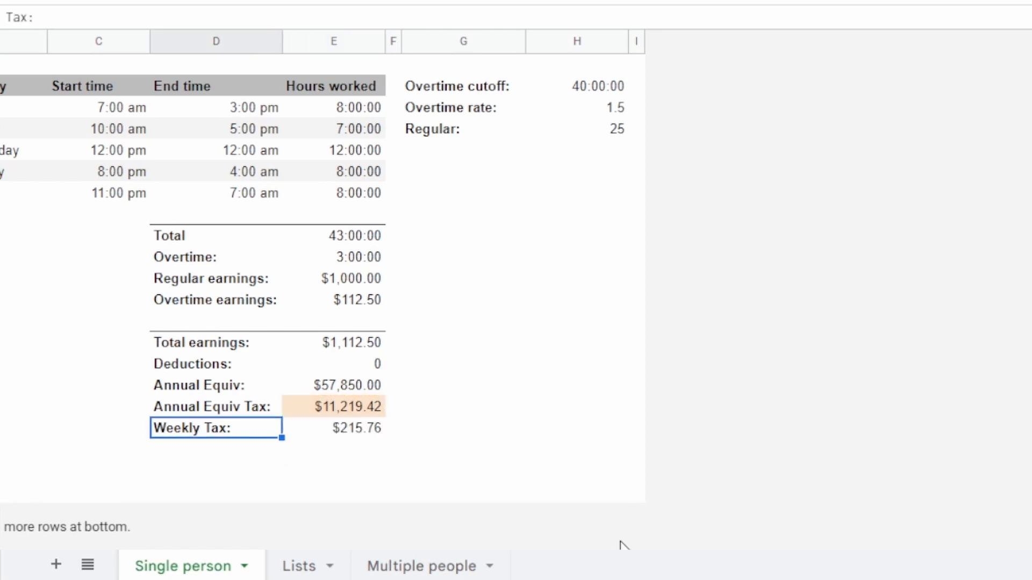
key("Right")
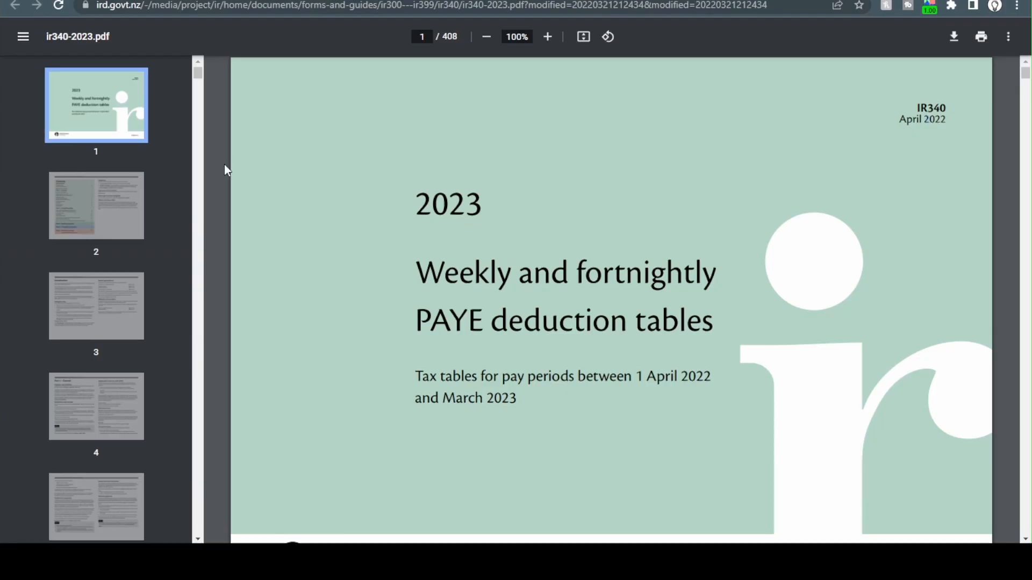
Step: In ir340-2023.pdf, browse the weekly PAYE deduction tables and find the page 44 rows around weekly earnings of $1,112.50
scroll(108, 195, "down", 20)
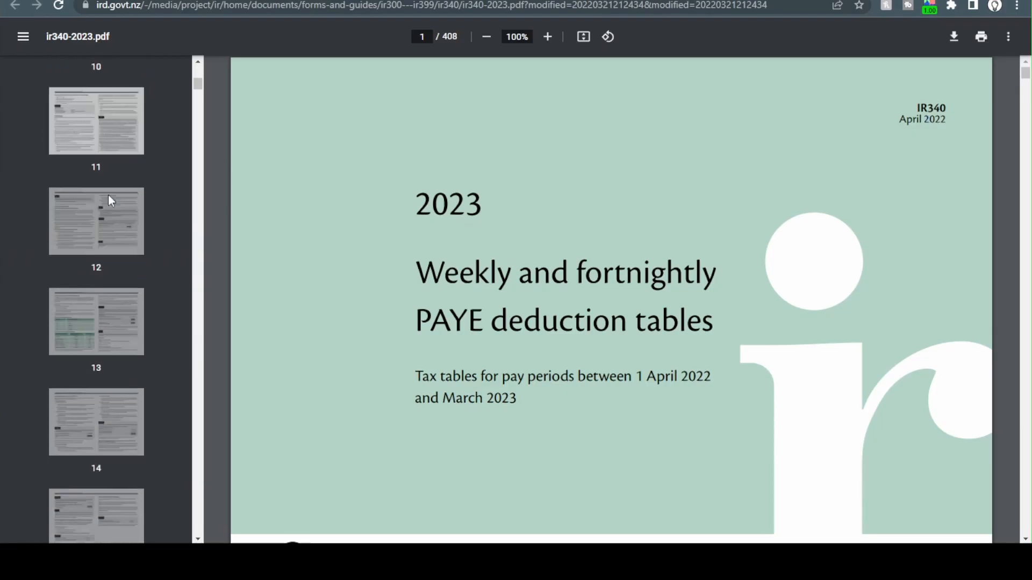
left_click(90, 172)
scroll(95, 137, "up", 10)
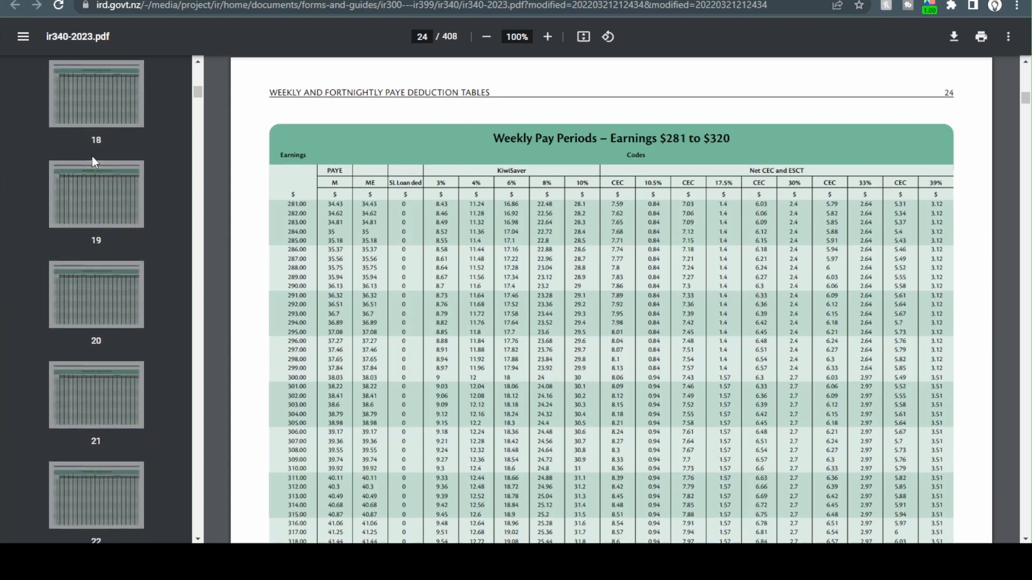
left_click(100, 115)
scroll(105, 150, "up", 2)
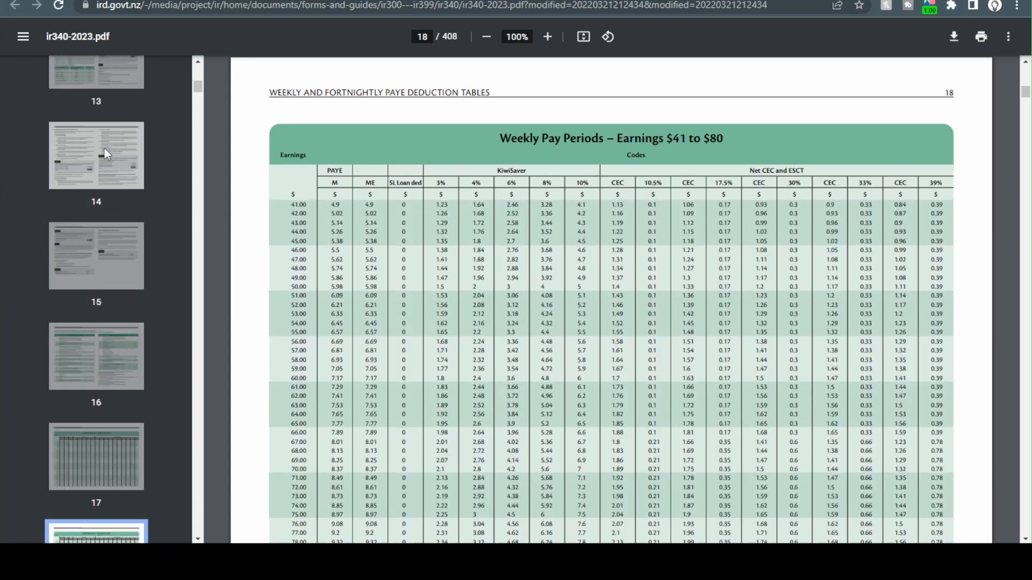
left_click(96, 263)
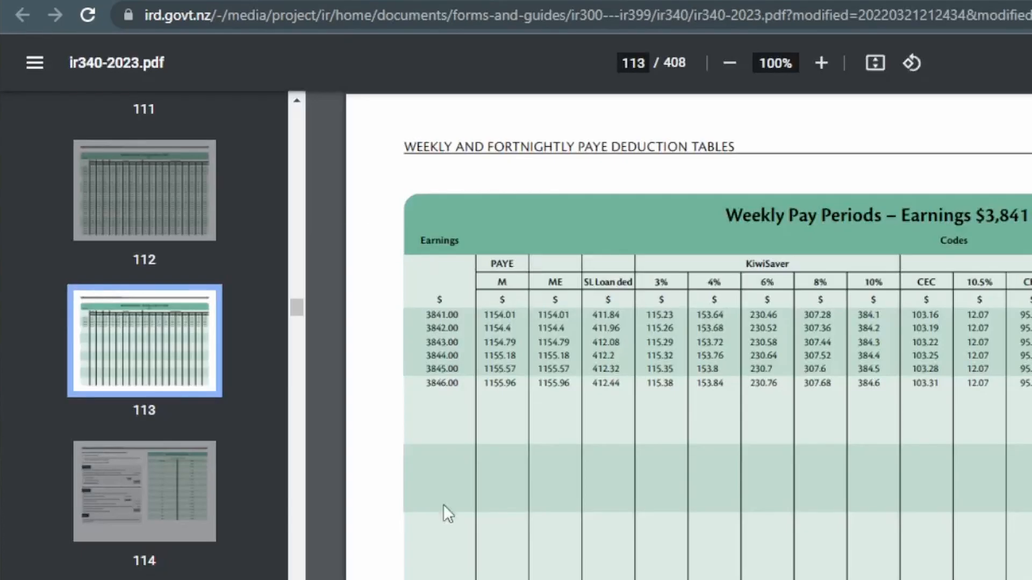
scroll(521, 249, "up", 20)
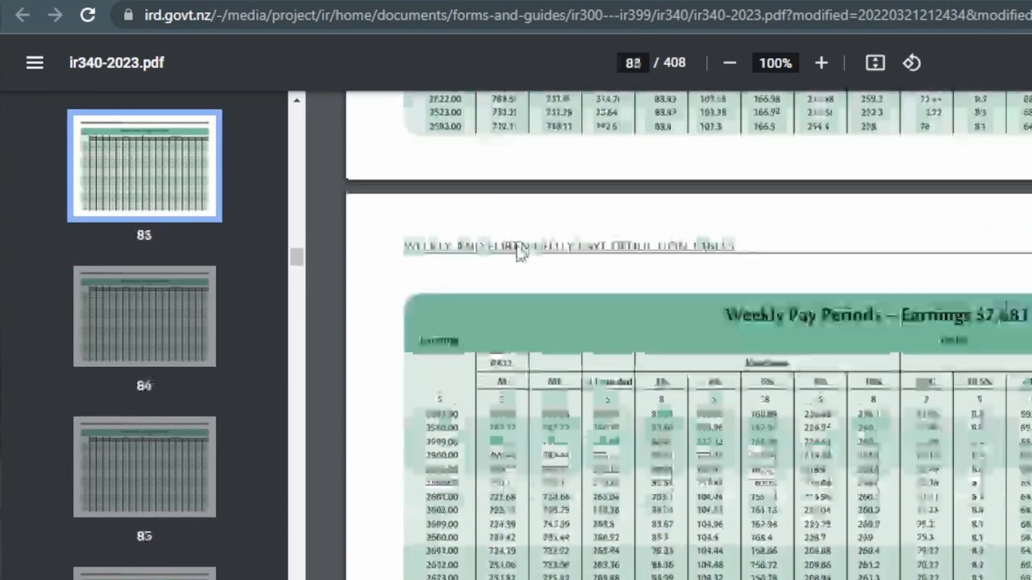
scroll(521, 249, "up", 20)
scroll(498, 473, "up", 10)
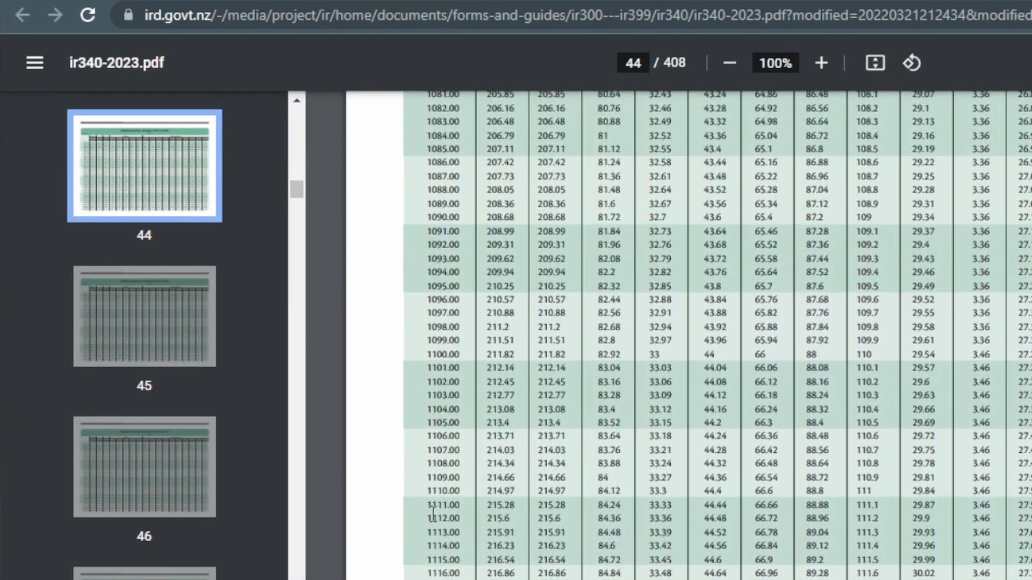
Step: Highlight the tax for weekly earnings of 1112.00 in the PDF table and compare it with the Weekly Tax in E18 of the Taxes spreadsheet
left_click_drag(442, 519, 516, 518)
left_click(115, 0)
left_click(549, 565)
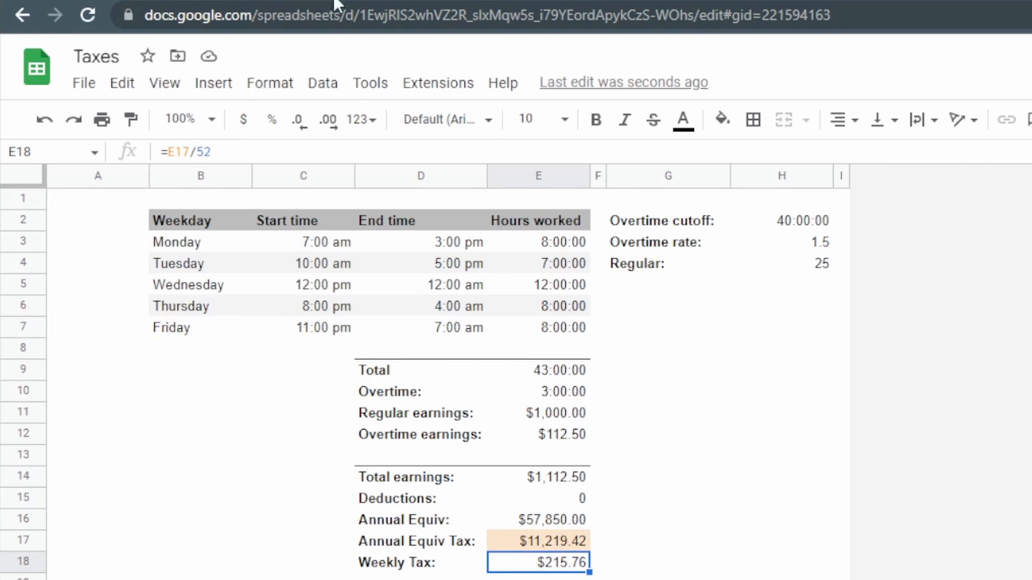
Step: Overwrite the Total earnings formula in E14 with 1112 to test the resulting Weekly Tax in E18
left_click(553, 473)
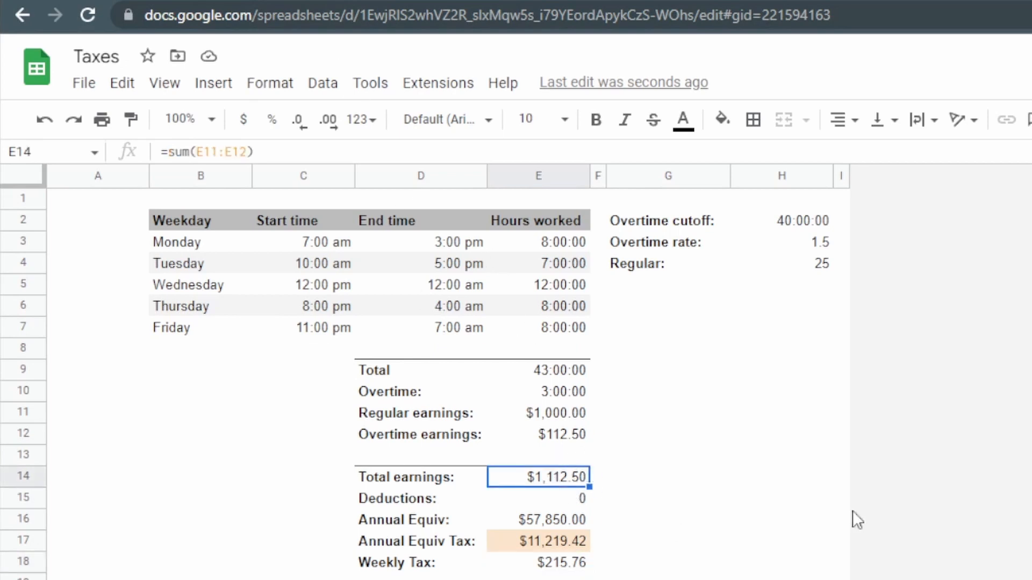
type("1112")
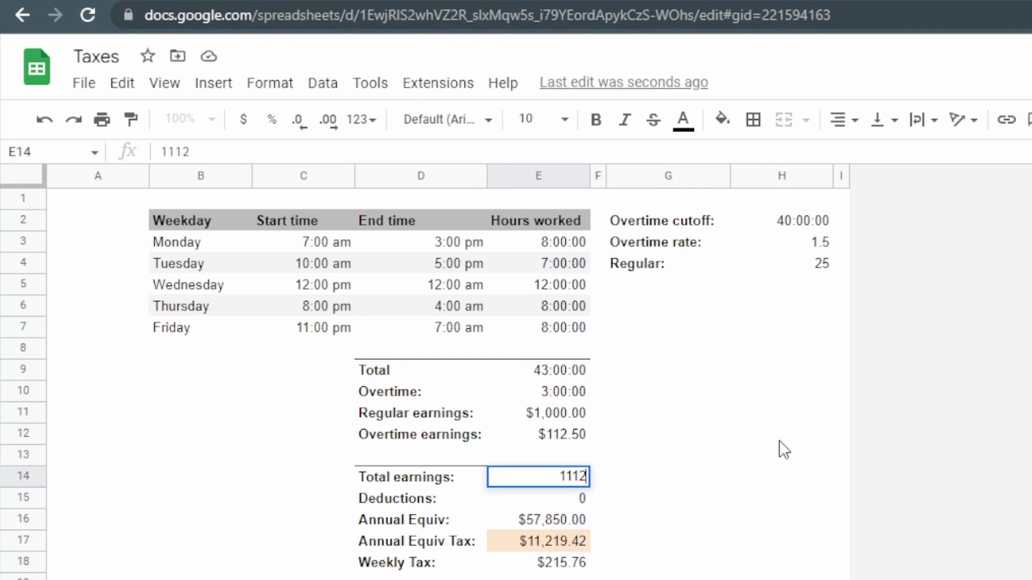
key("Return")
key("Up")
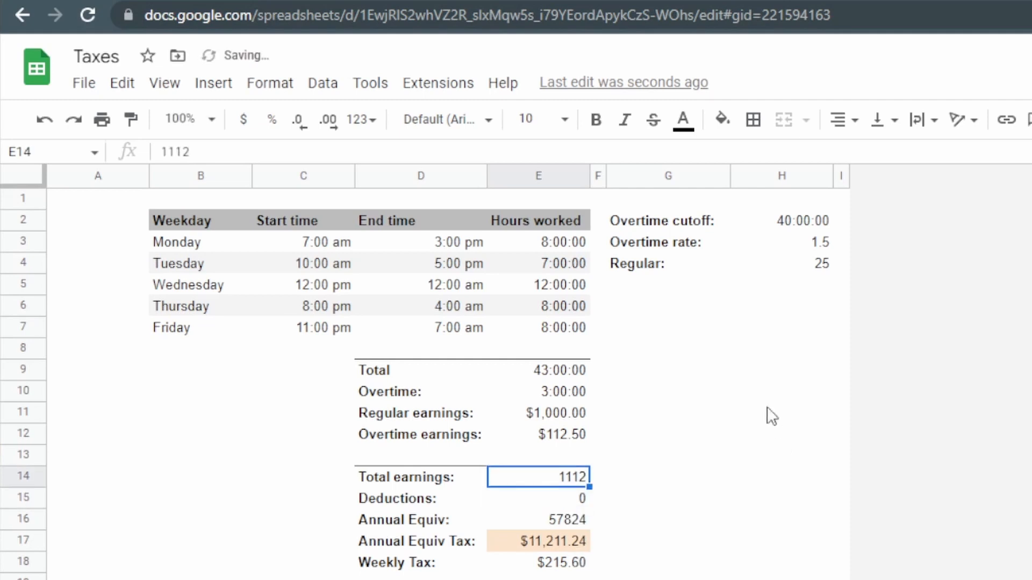
left_click(546, 563)
Step: In ir340-2023.pdf, examine the tax for weekly earnings of 1112.00 and compare it with the spreadsheet's weekly tax
left_click(236, 1)
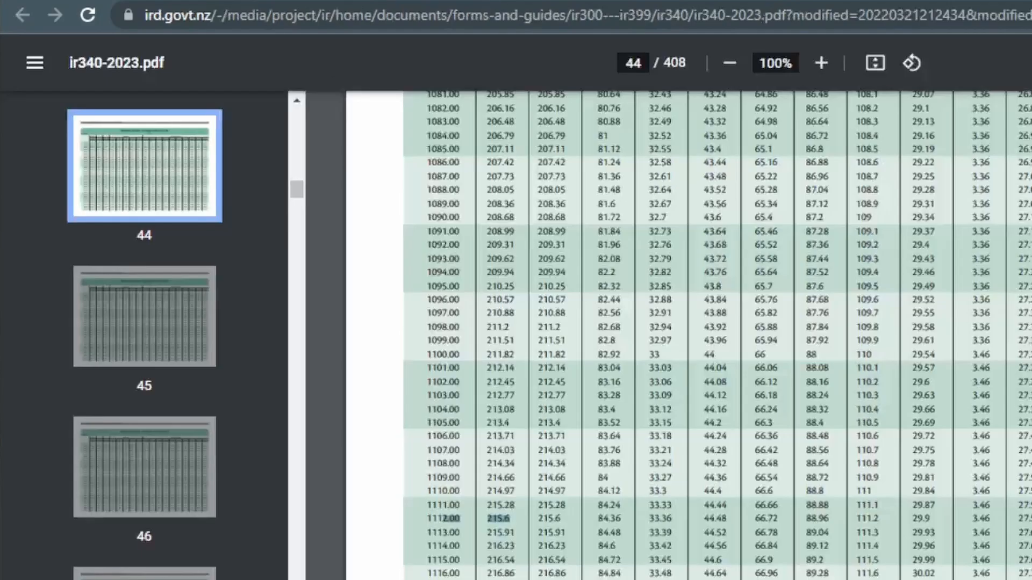
left_click(491, 527)
scroll(492, 527, "up", 6)
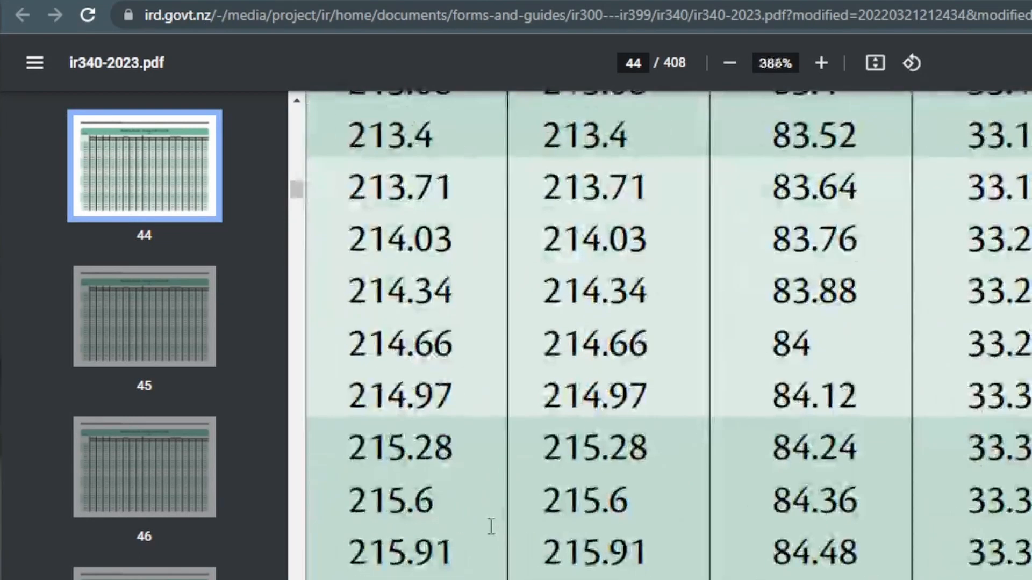
scroll(492, 527, "down", 2)
scroll(668, 335, "left", 3)
left_click_drag(419, 507, 644, 506)
left_click(215, 1)
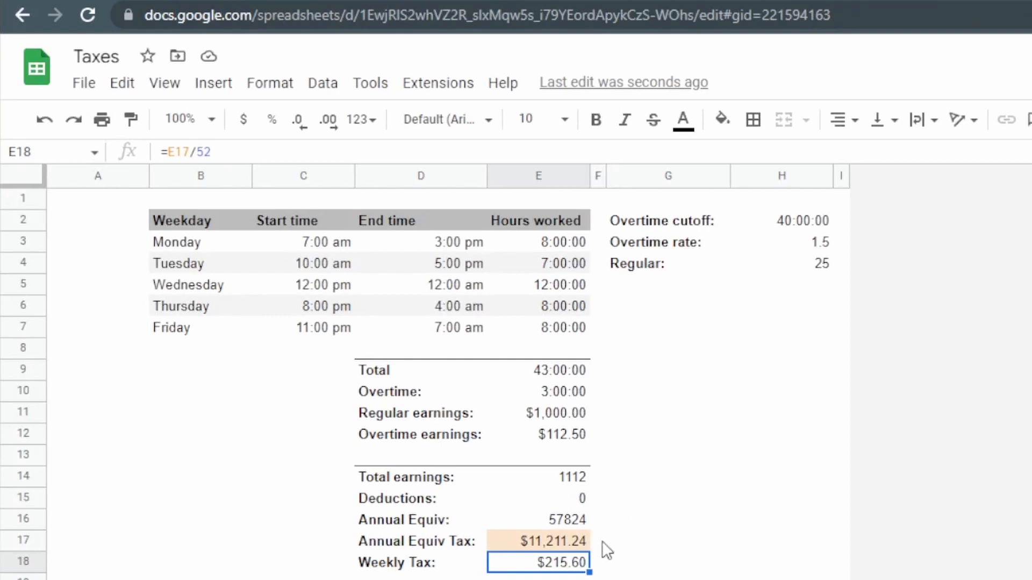
Step: Undo the overwrite of Total earnings in E14 and recheck the Weekly Tax cell
left_click(557, 478)
key("ctrl+z")
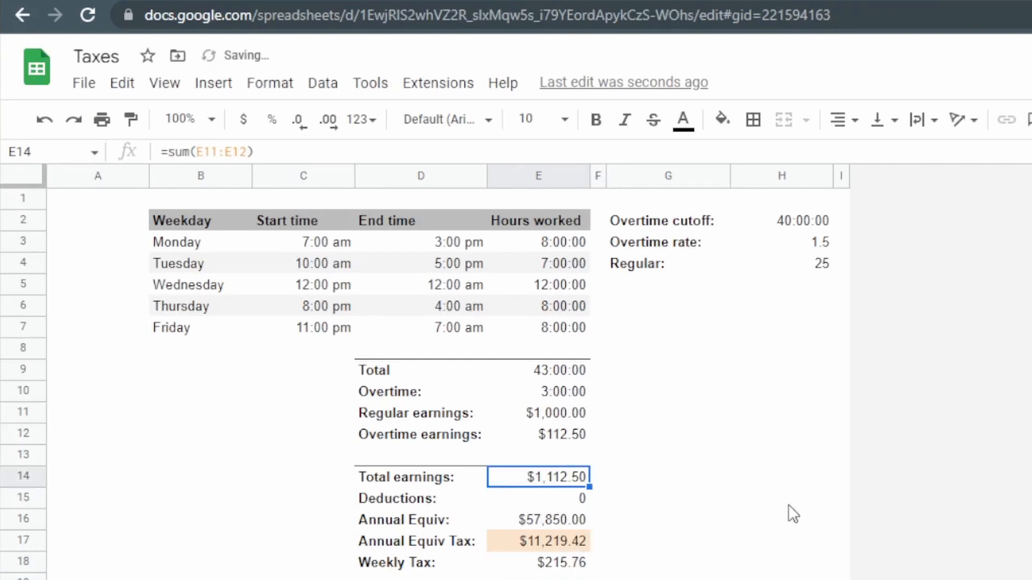
left_click(562, 565)
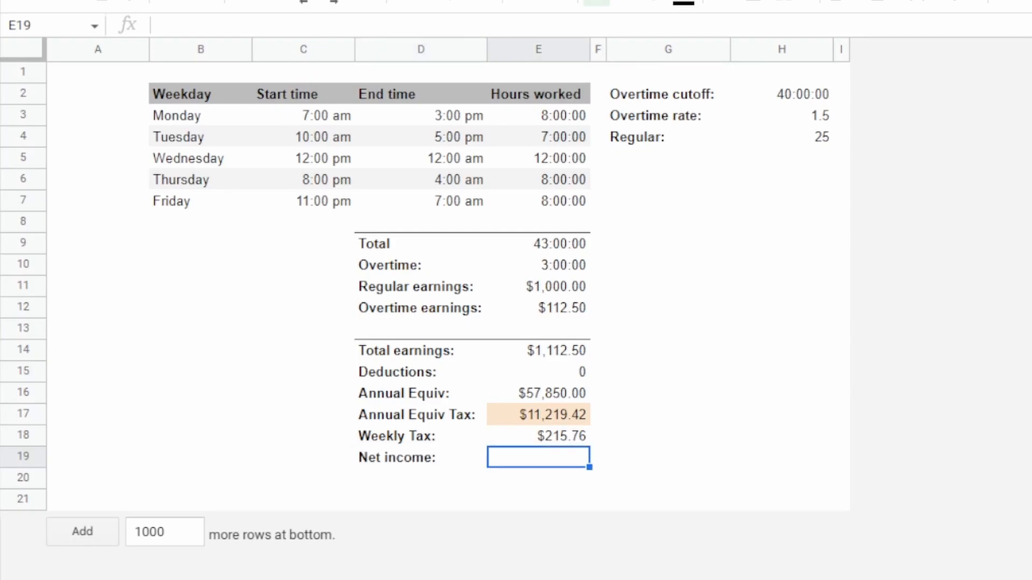
Step: Calculate the net income in E19 with =E14-E15-E18
type("=")
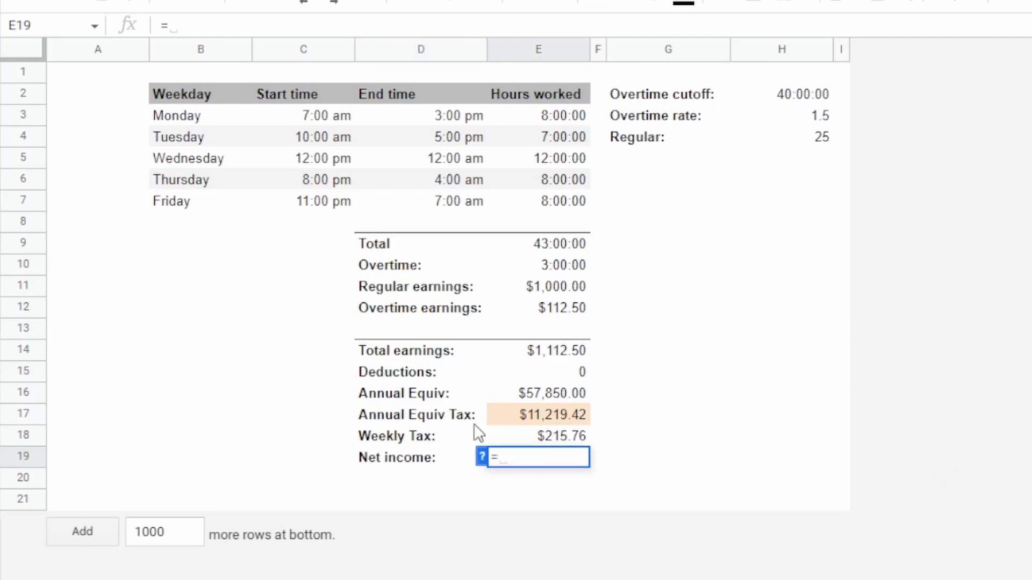
left_click(525, 363)
left_click(540, 352)
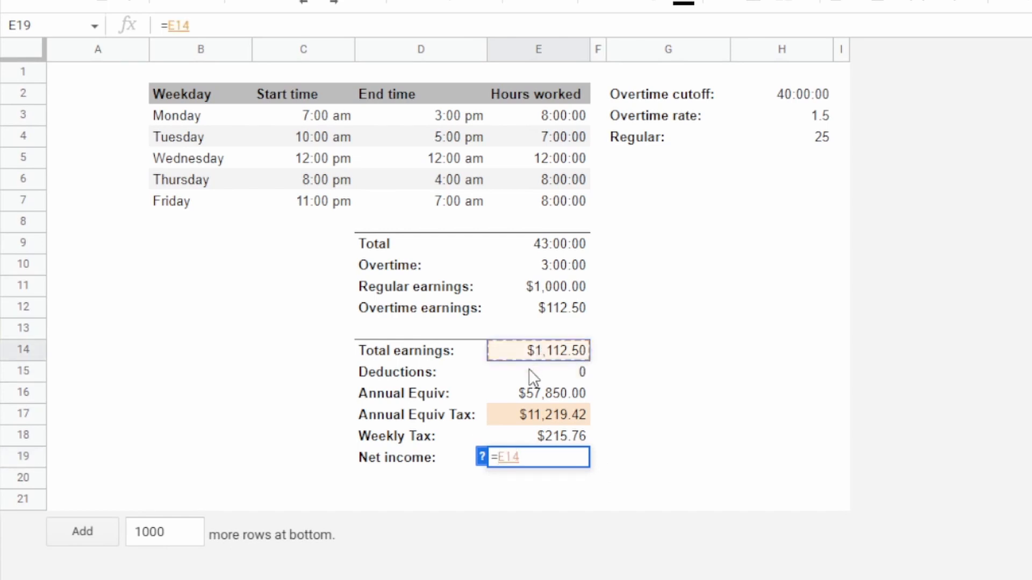
type("-")
left_click(544, 372)
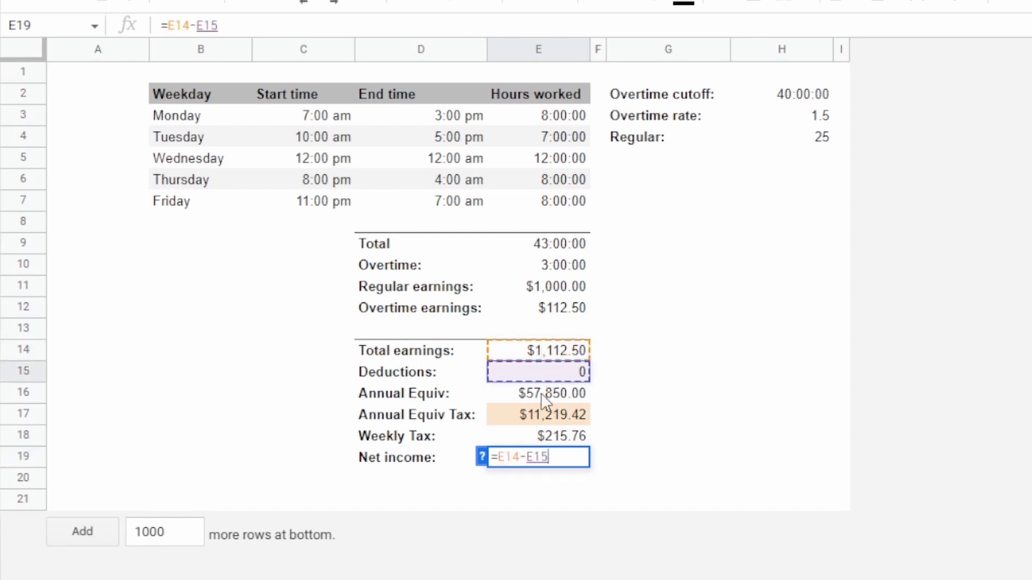
type("-")
left_click(551, 437)
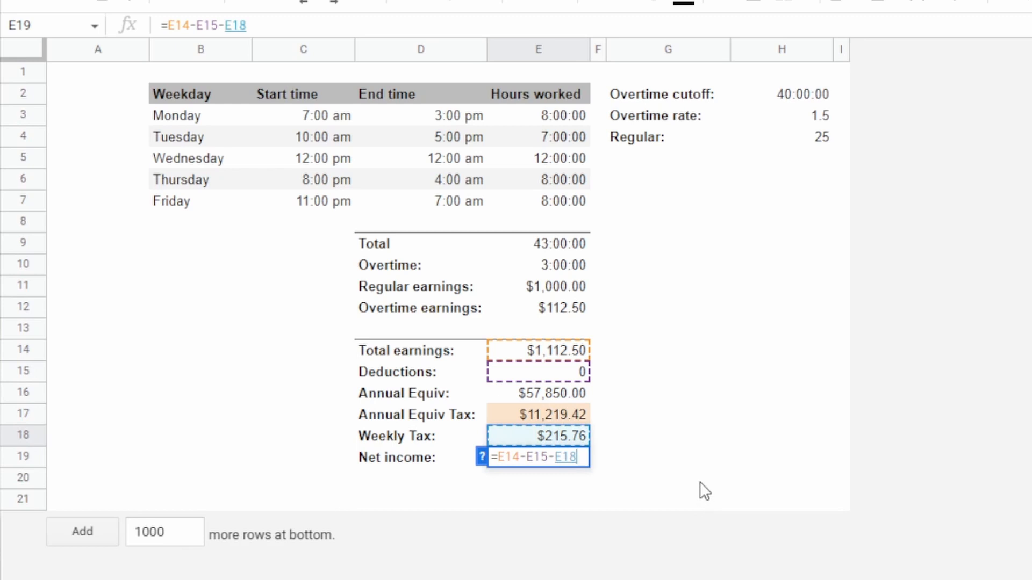
key("Return")
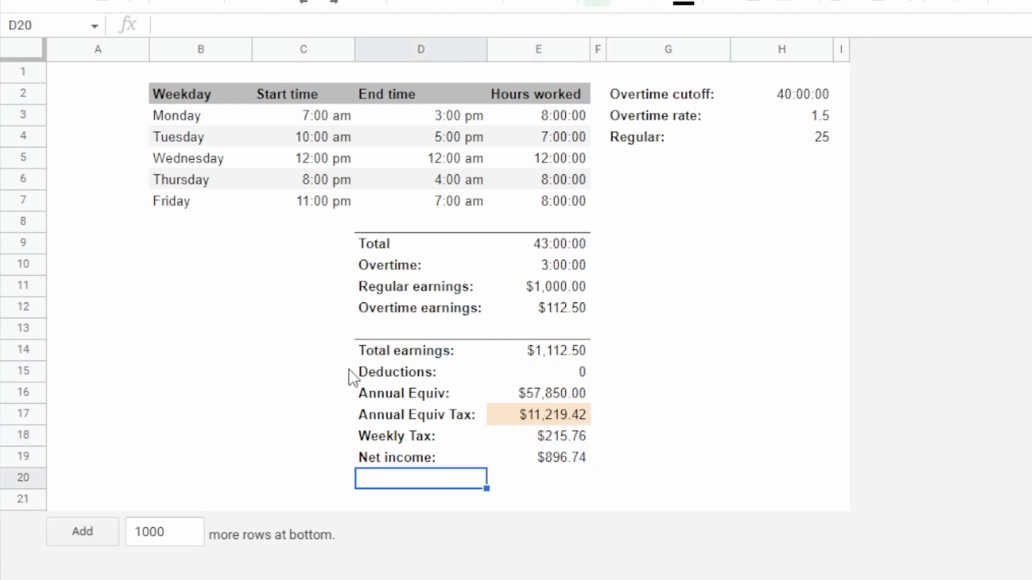
left_click(402, 375)
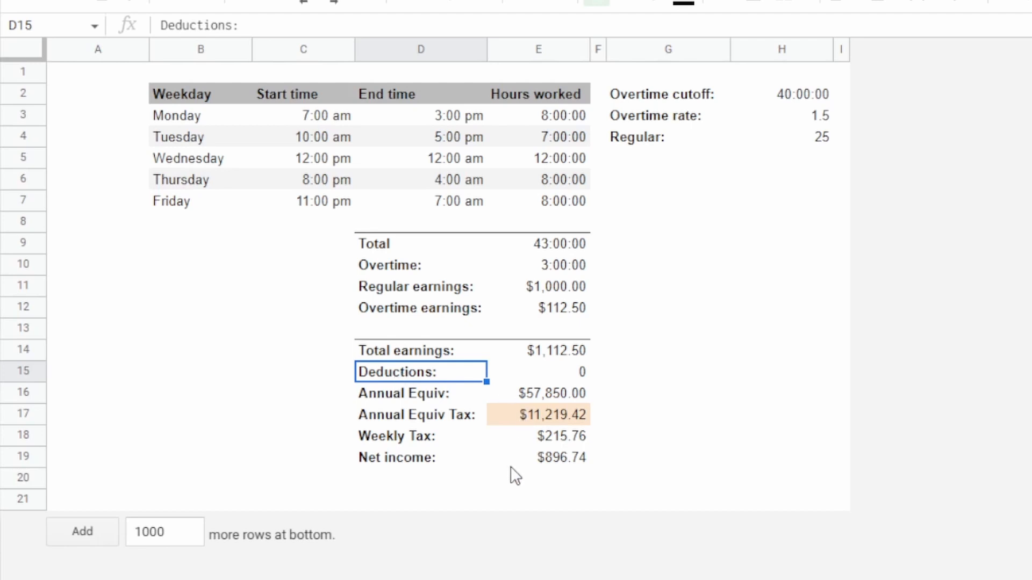
left_click(428, 460)
left_click(567, 461, "shift")
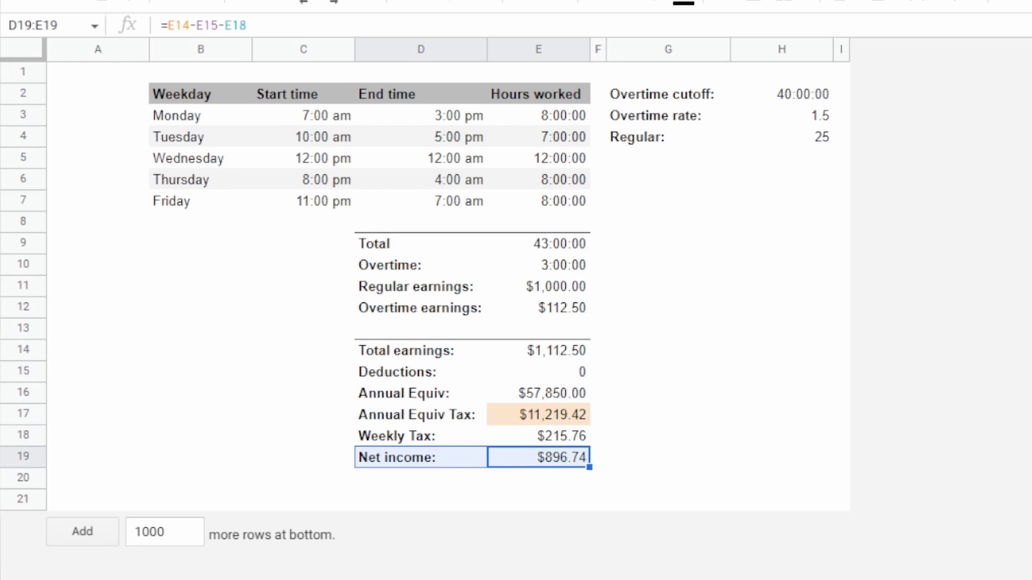
Step: Enter the label "Eff. Tax Rate:" in D20 below Net income
key("Down")
key("Down")
key("Left")
key("Up")
type("Eff. Tax Rate:")
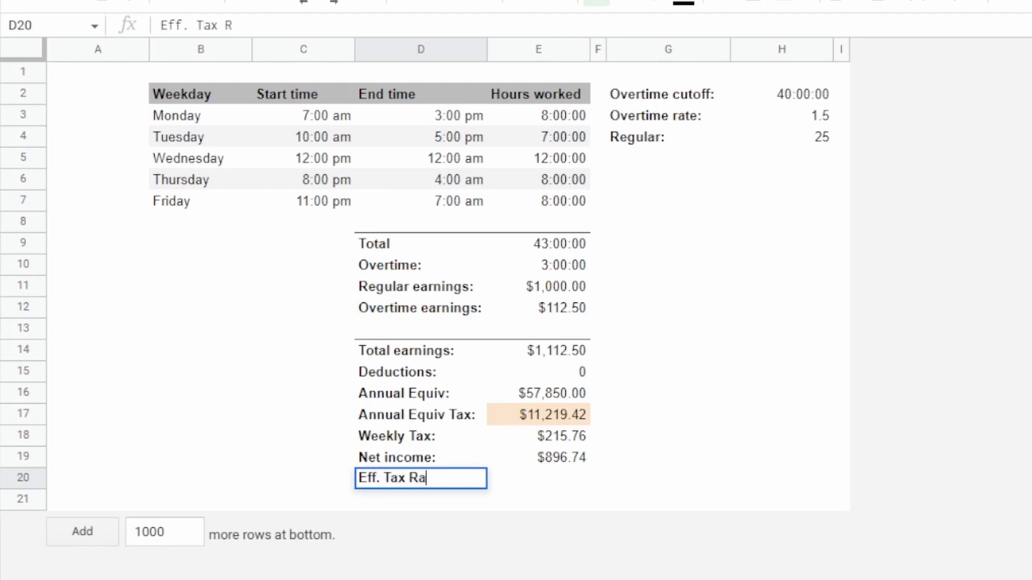
Step: Calculate the effective tax rate in E20 with =E18/E14
key("Tab")
key("Up")
key("Up")
key("Down")
key("Down")
type("=")
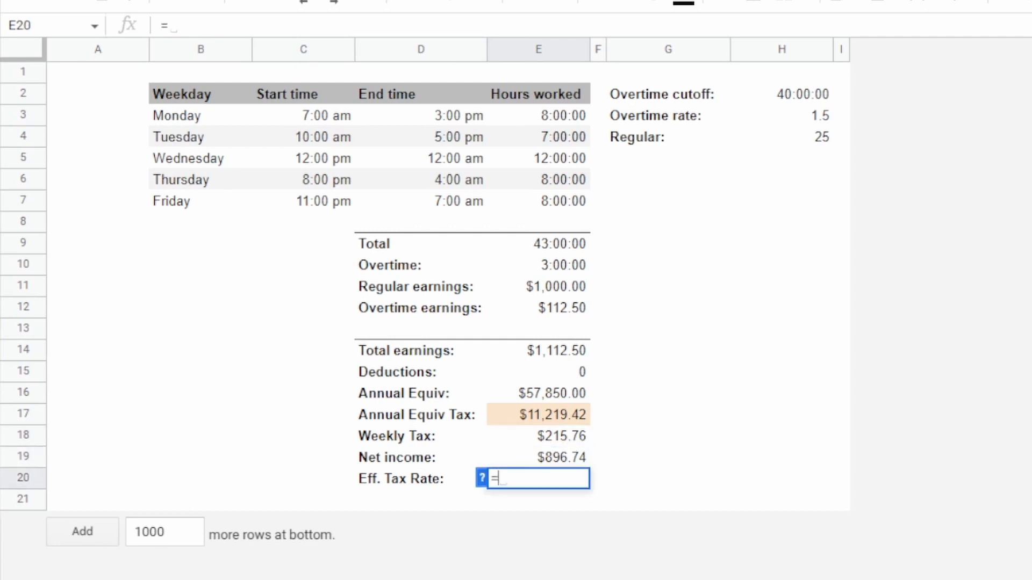
left_click(552, 435)
type("/")
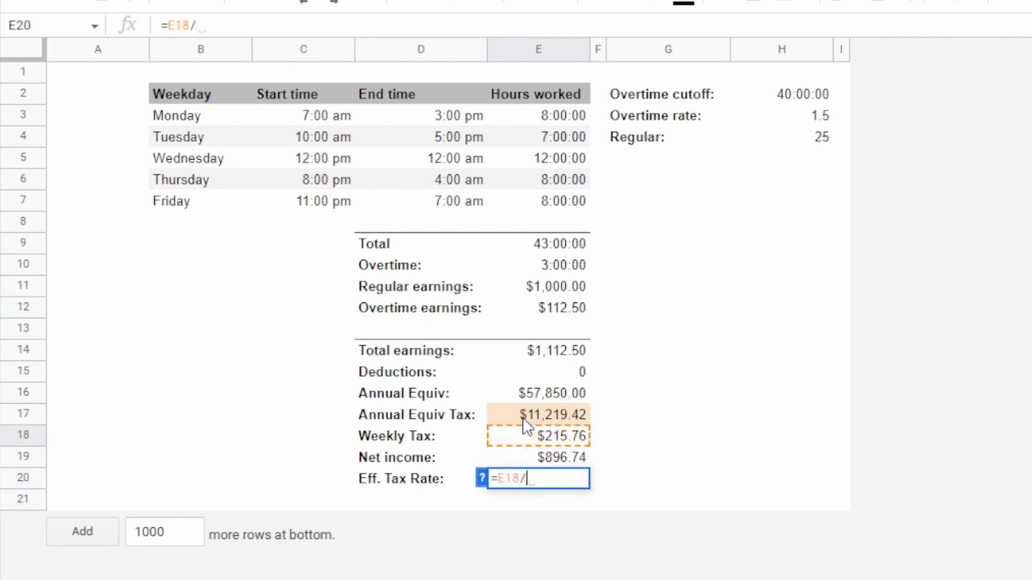
left_click(534, 354)
key("Return")
key("Up")
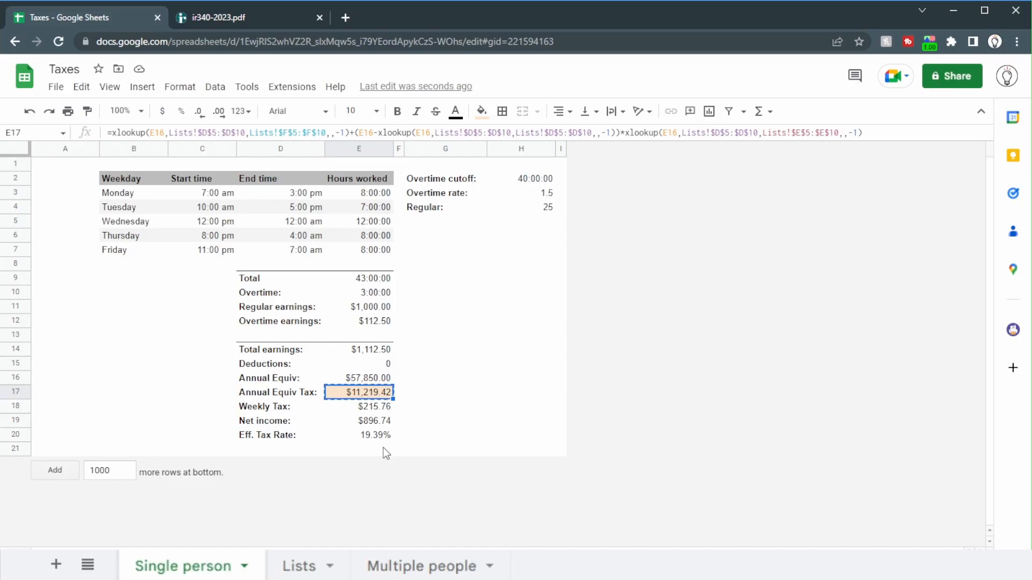
Step: On the Multiple people sheet, insert one column to the right of the Total earnings column Z
left_click(397, 565)
right_click(659, 151)
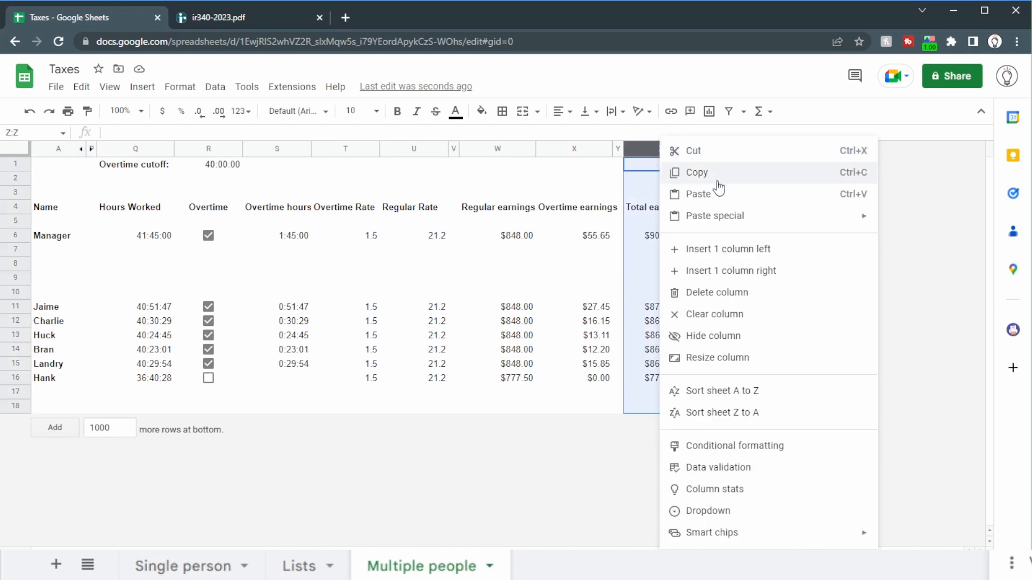
left_click(712, 272)
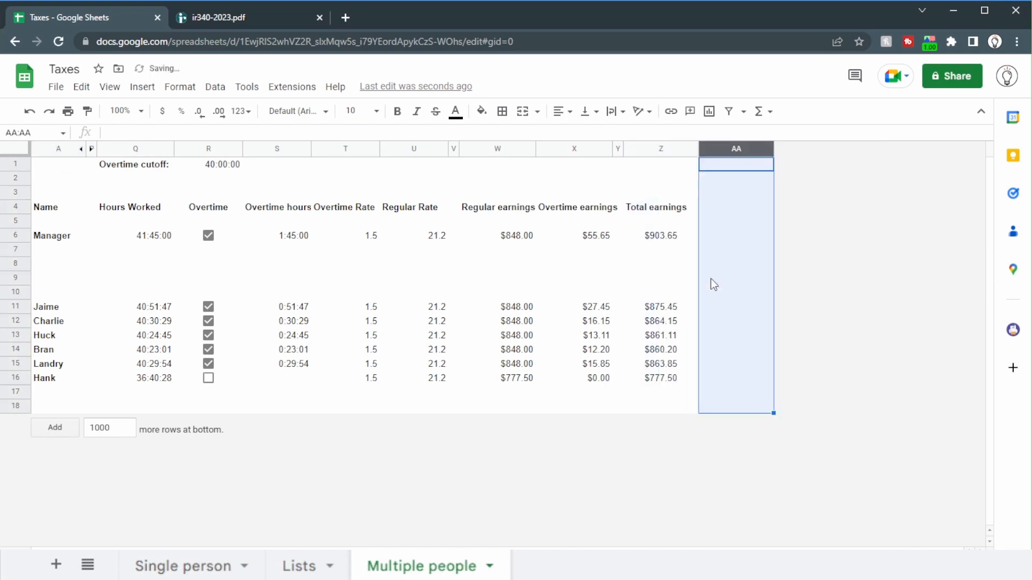
Step: Paste the tax formula copied from E17 of Single person into AA6 and change the first XLOOKUP's search key to Z6*52
left_click(732, 235)
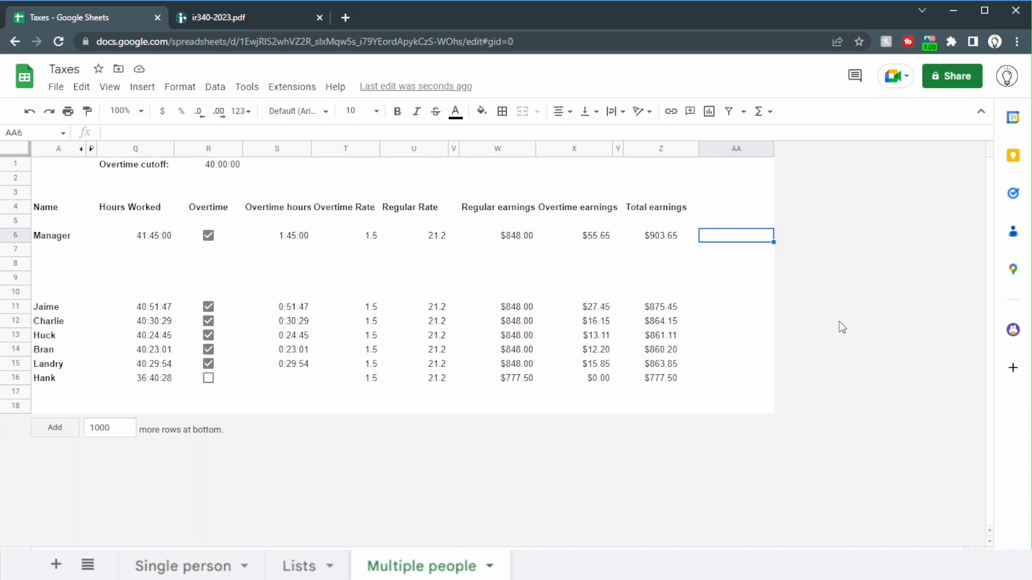
type("=xlookup(AA5,Lists!$D$5:$D$10,Lists!$F$5:$F$10,,-1)+(AA5-xlookup(AA5,Lists!$D$5:$D$10,Lists!$D$5:$D$10,,-1))*xlookup(AA5,Lists!$D$5:$D$10,Lists!$E$5:$E$10,,-1)")
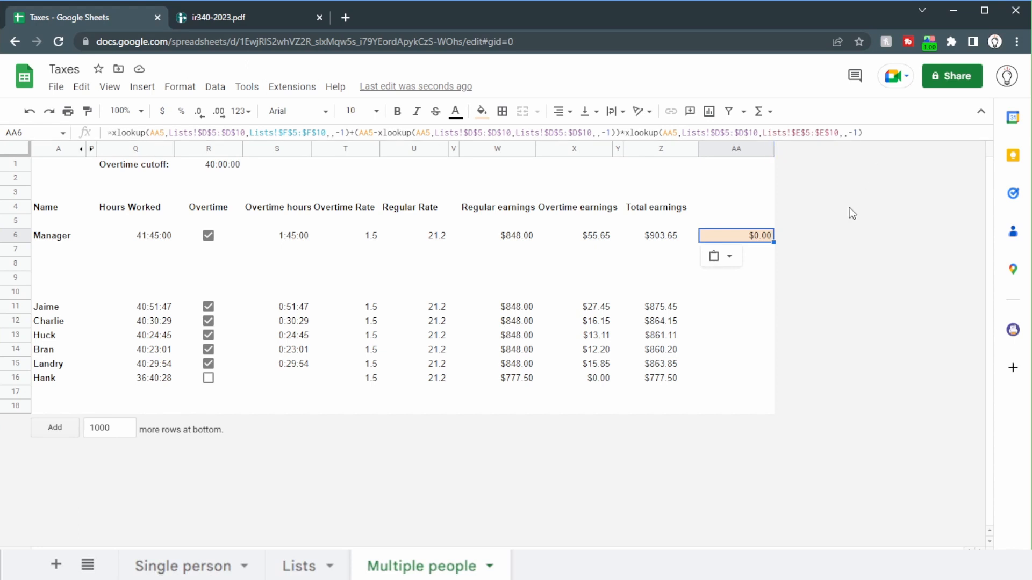
left_click(155, 133)
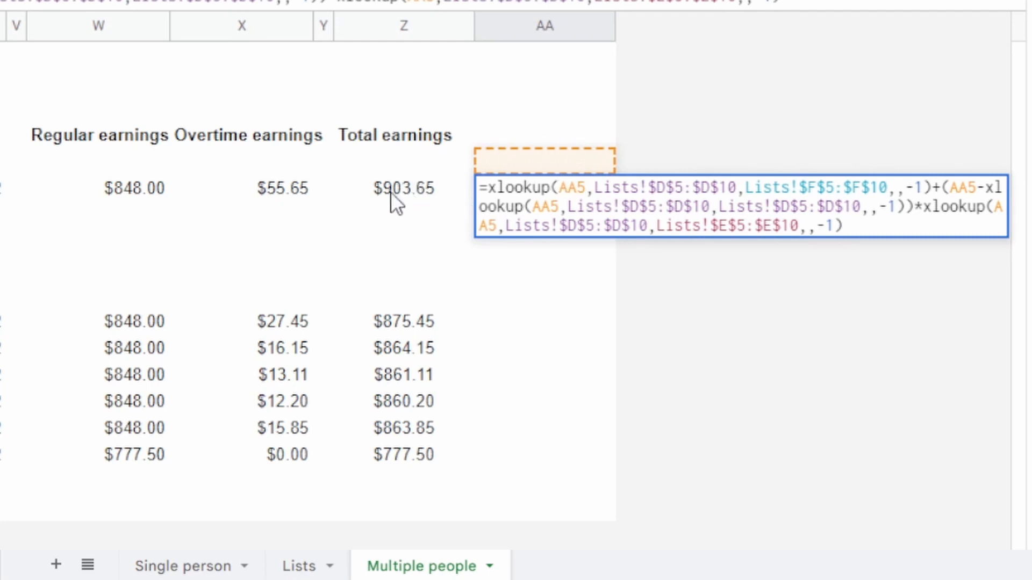
left_click(346, 179)
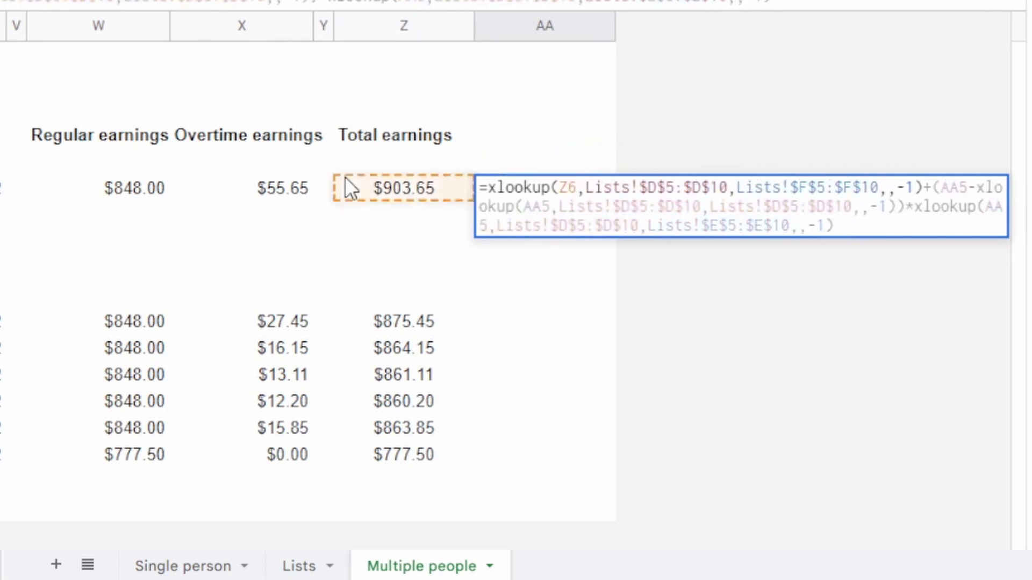
type("*52")
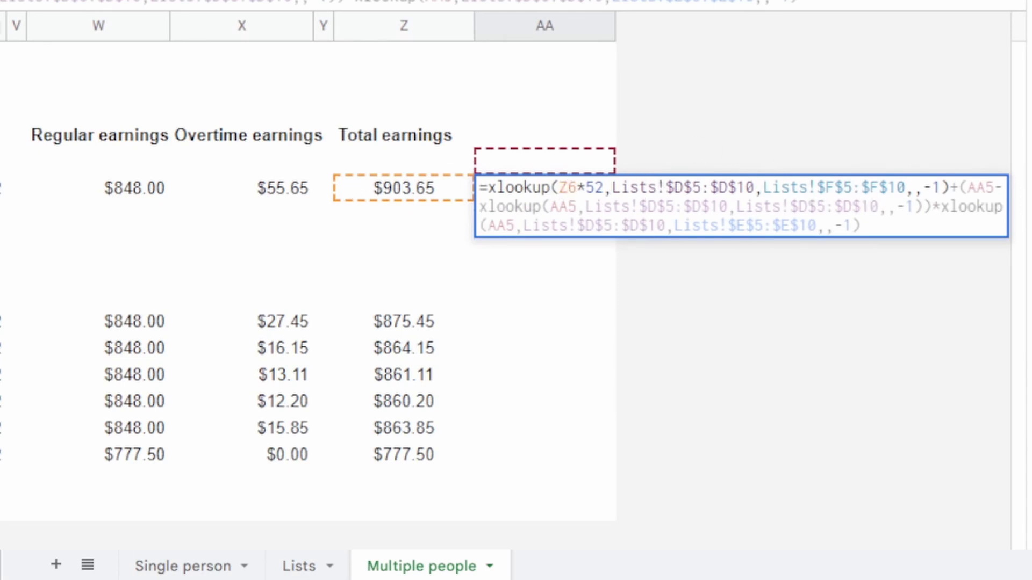
Step: Replace the remaining AA5 references in the AA6 tax formula with Z6*52 and complete the formula
left_click_drag(603, 188, 559, 188)
key("ctrl+c")
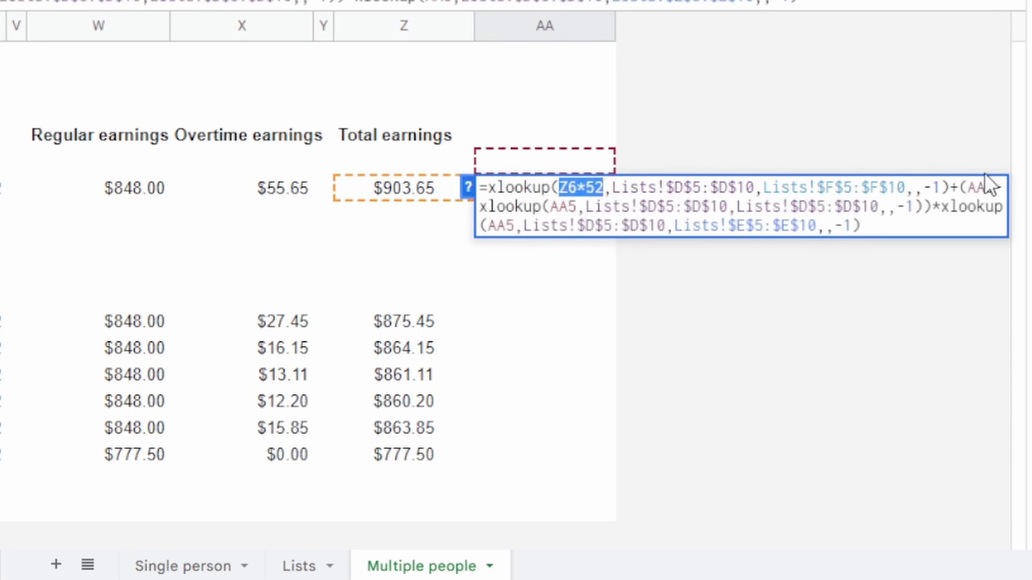
left_click_drag(968, 188, 997, 189)
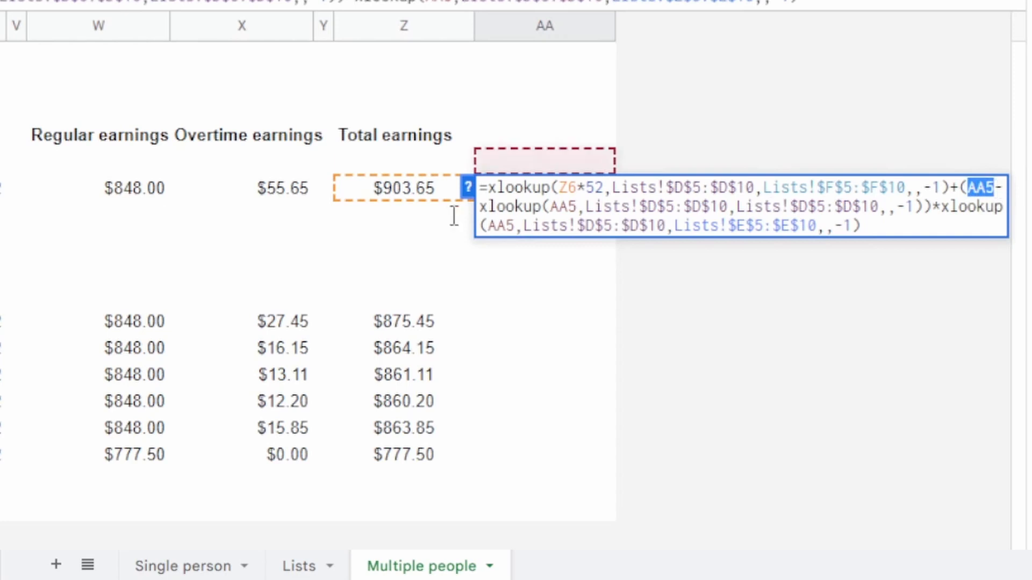
key("ctrl+v")
left_click_drag(586, 207, 564, 206)
key("ctrl+v")
key("Return")
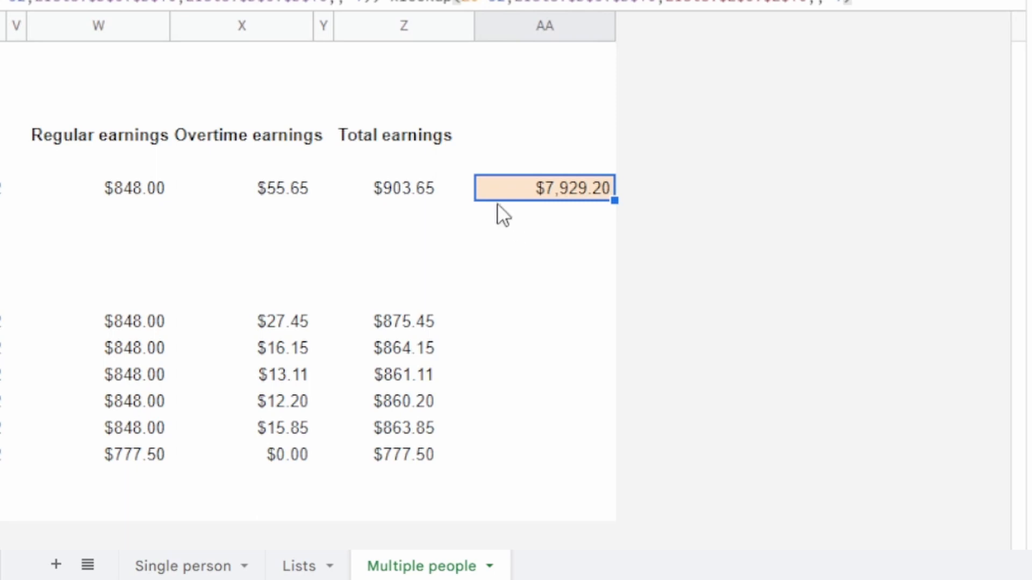
Step: Enclose the whole AA6 tax calculation in parentheses and divide it by 52 to get the weekly tax
key("F2")
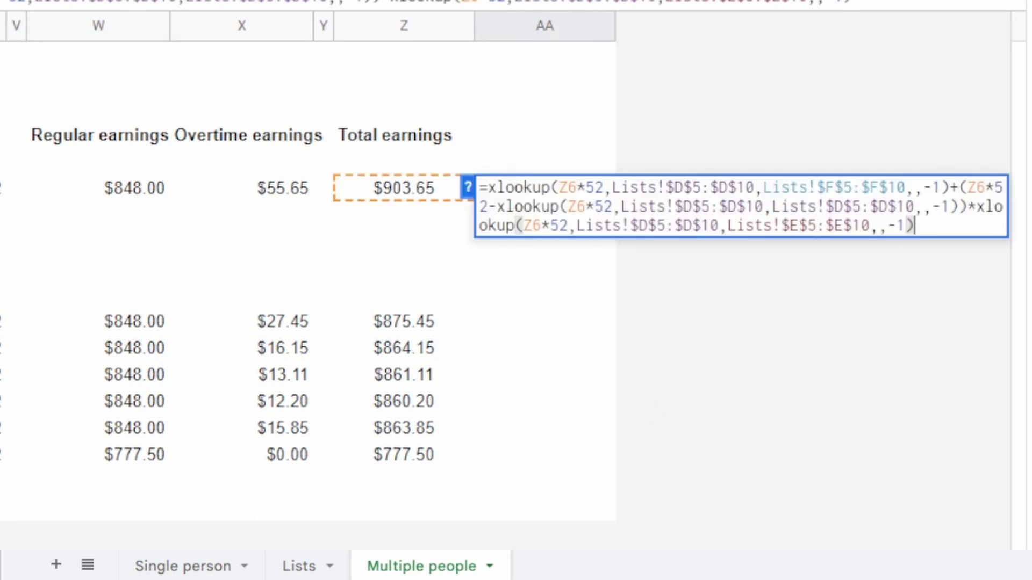
left_click(488, 189)
type("(")
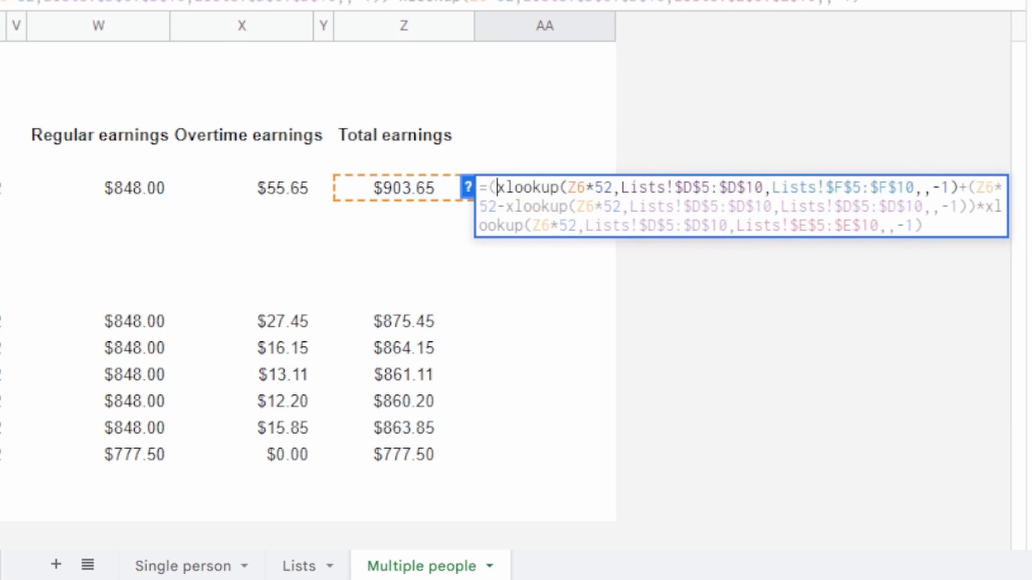
left_click(923, 225)
type(")/")
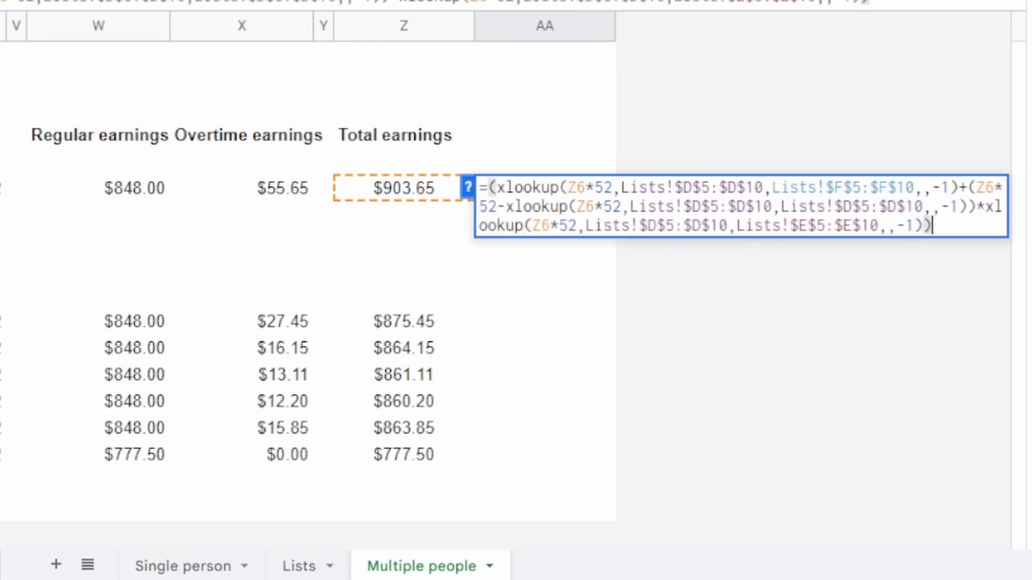
type("52")
key("Return")
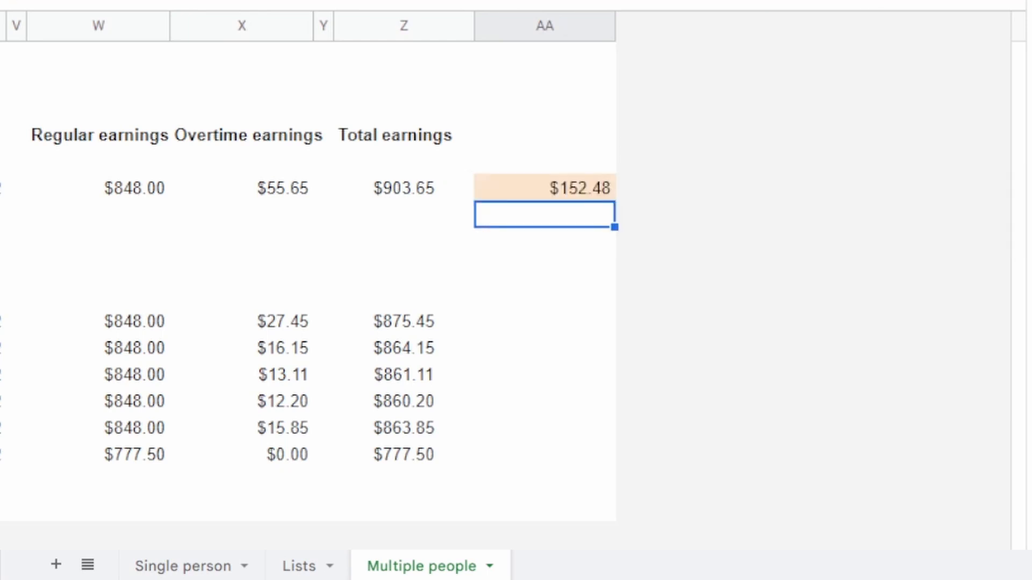
key("Up")
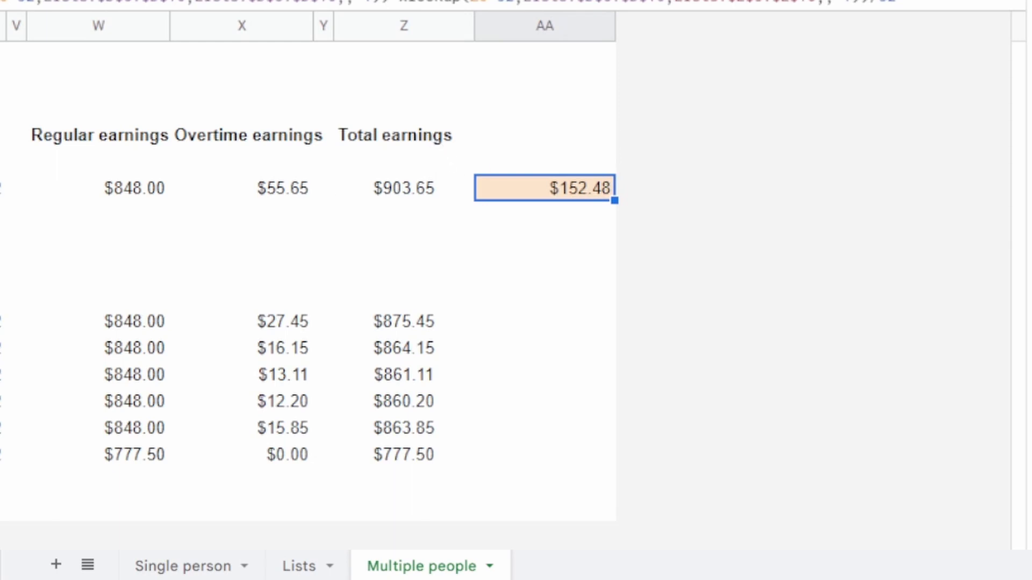
Step: In the ir340-2023.pdf PAYE tables, look up the weekly tax for the first person's total earnings, using the 903.00 row
left_click(373, 186)
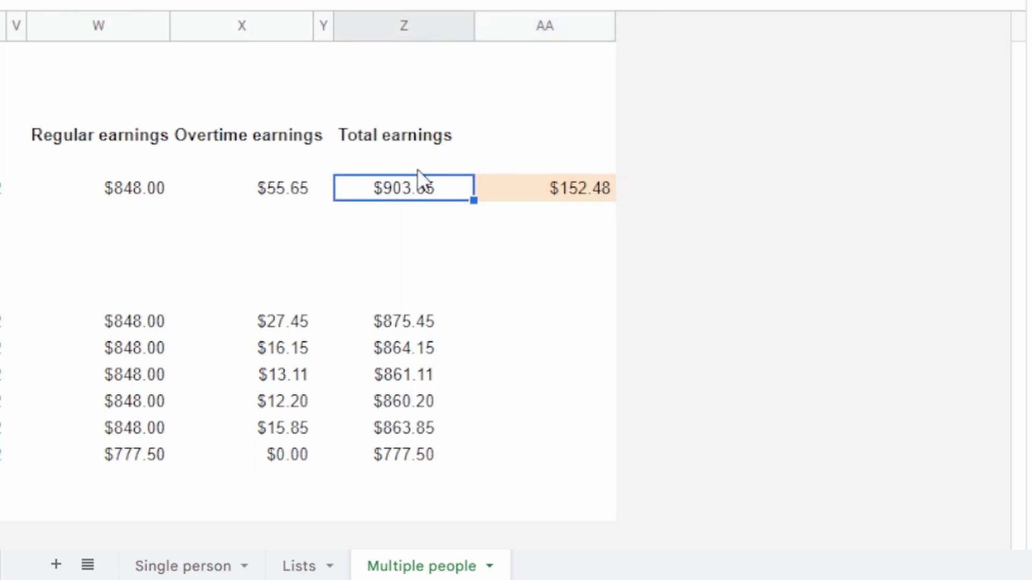
left_click(246, 20)
scroll(371, 316, "up", 20)
scroll(404, 309, "down", 5)
scroll(405, 309, "up", 15)
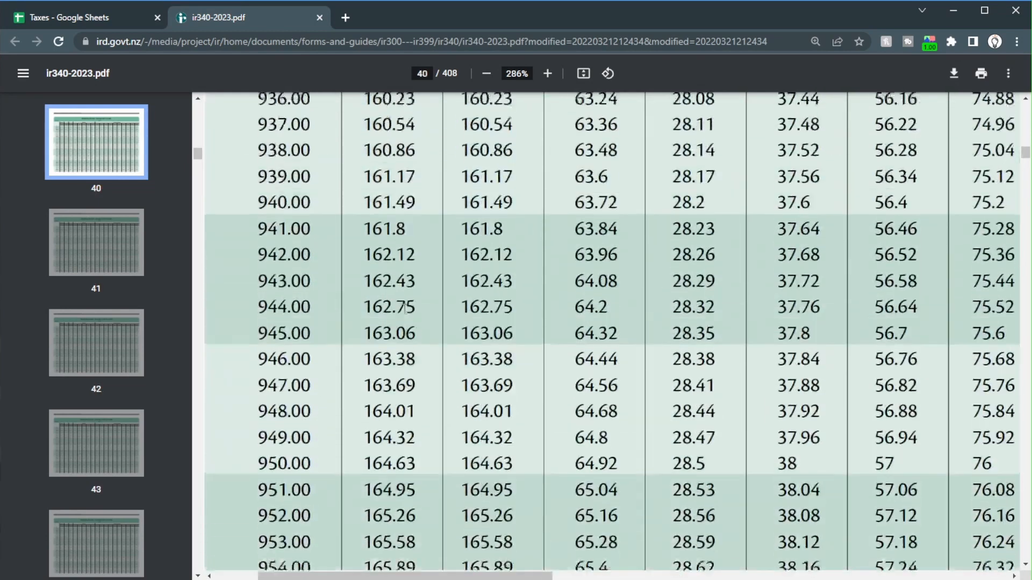
scroll(405, 309, "up", 14)
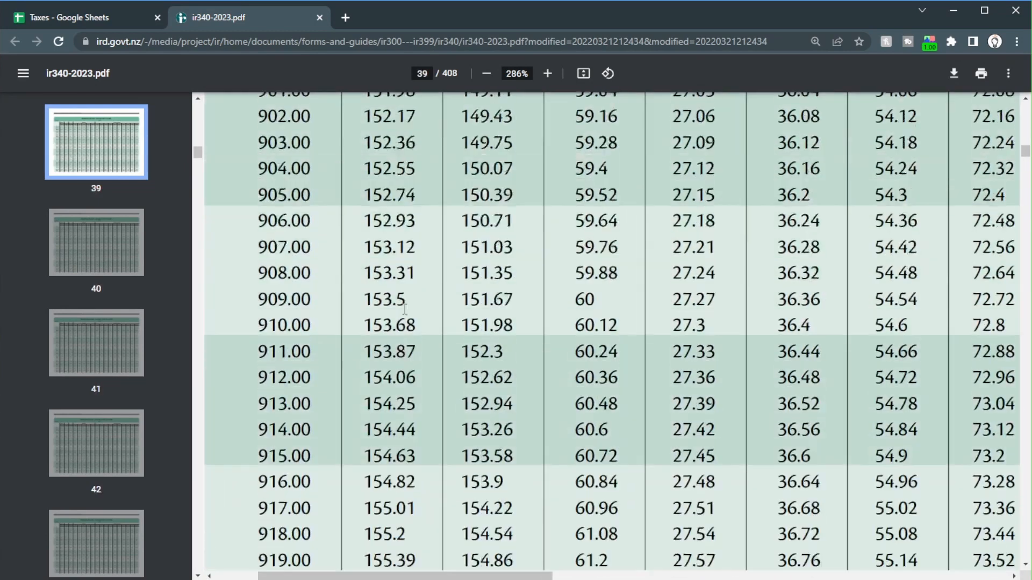
scroll(404, 310, "up", 3)
scroll(280, 359, "down", 2)
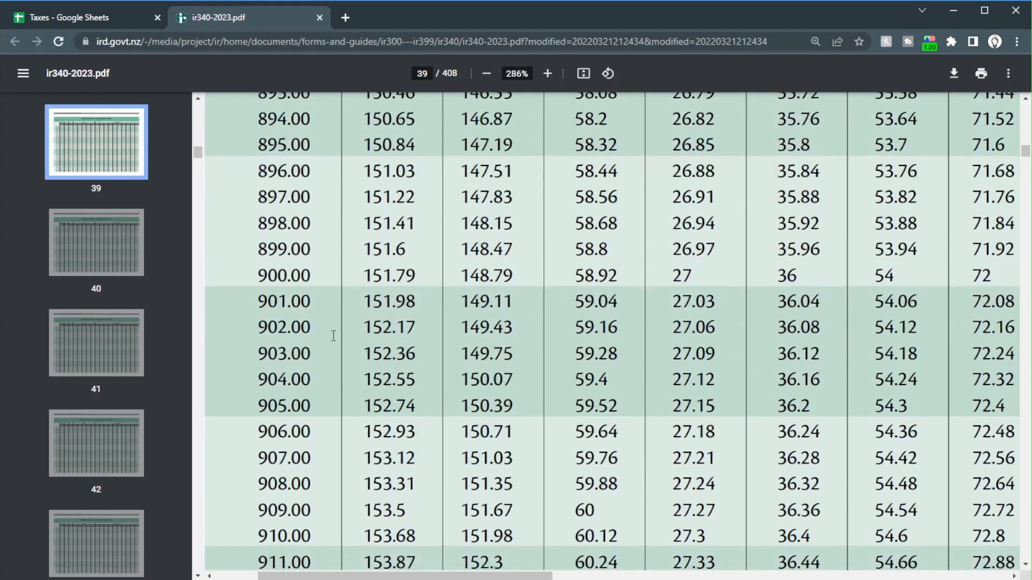
left_click_drag(366, 355, 424, 356)
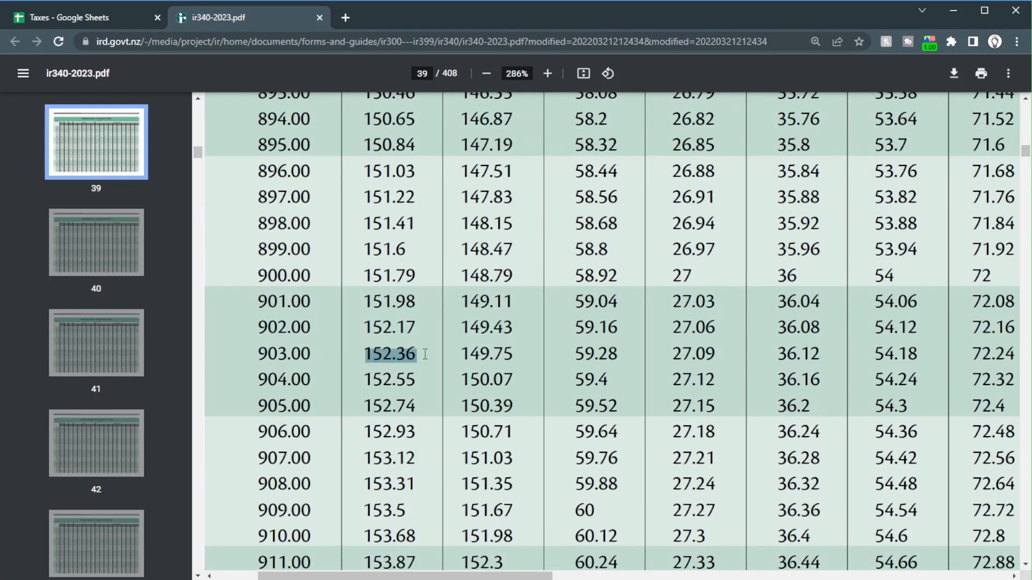
Step: Back in the Taxes spreadsheet, copy the AA6 tax formula to column AA for the six people listed further down
left_click(62, 19)
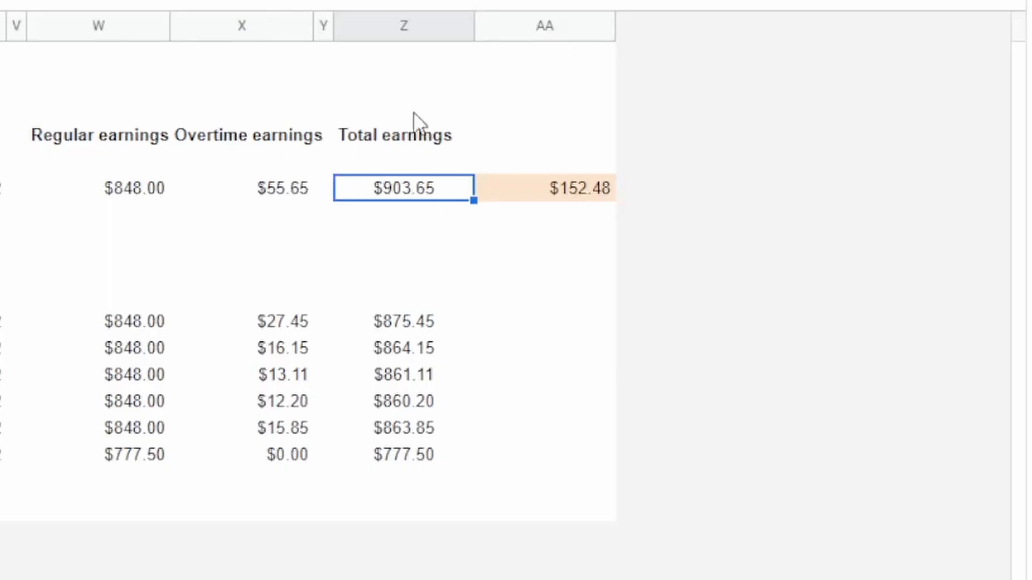
left_click(590, 190)
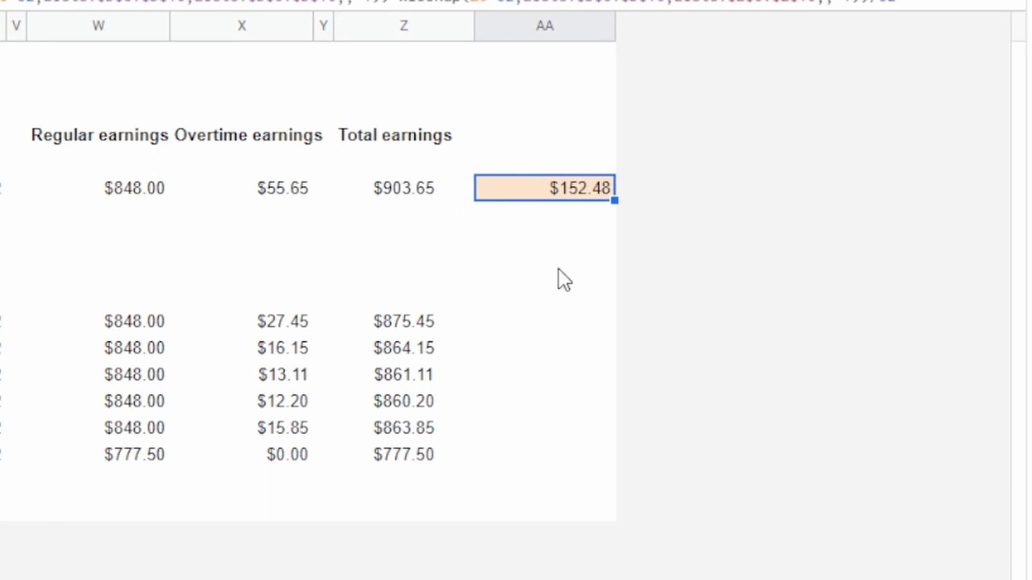
key("ctrl+c")
left_click_drag(542, 321, 509, 452)
key("ctrl+v")
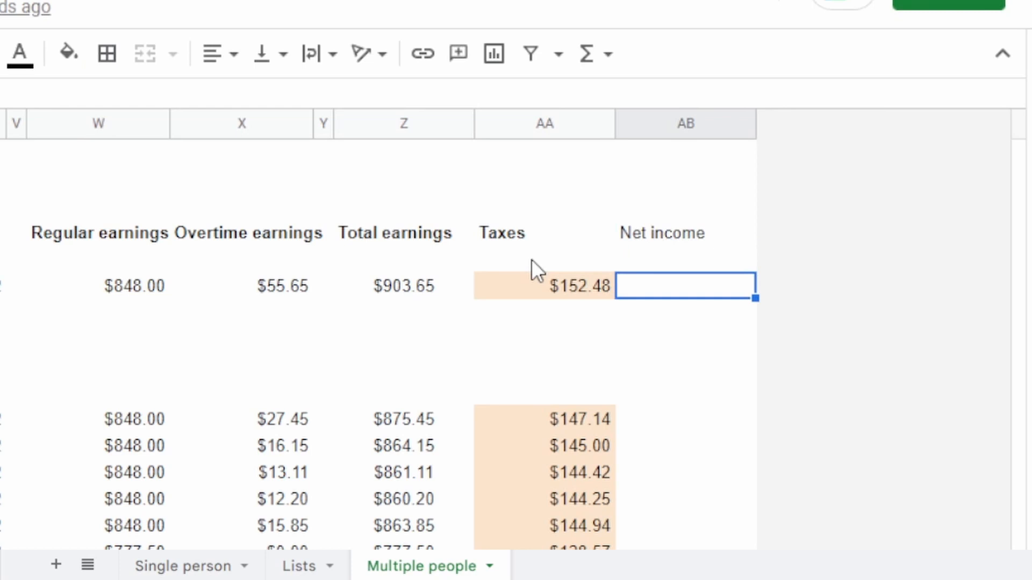
Step: Start the net income formula in AB6 with a reference to the total earnings in Z6
type("=")
key("Left")
key("Left")
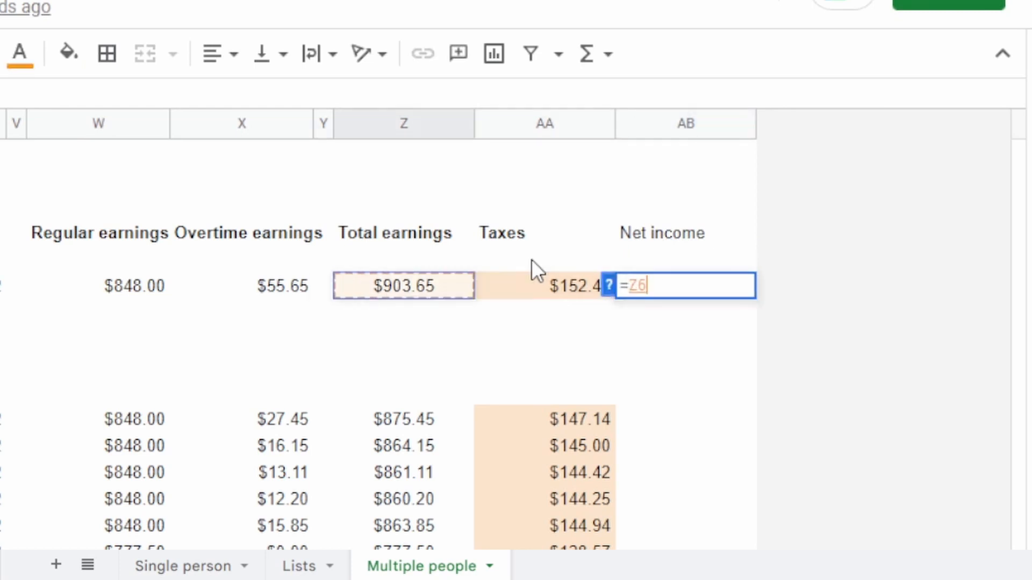